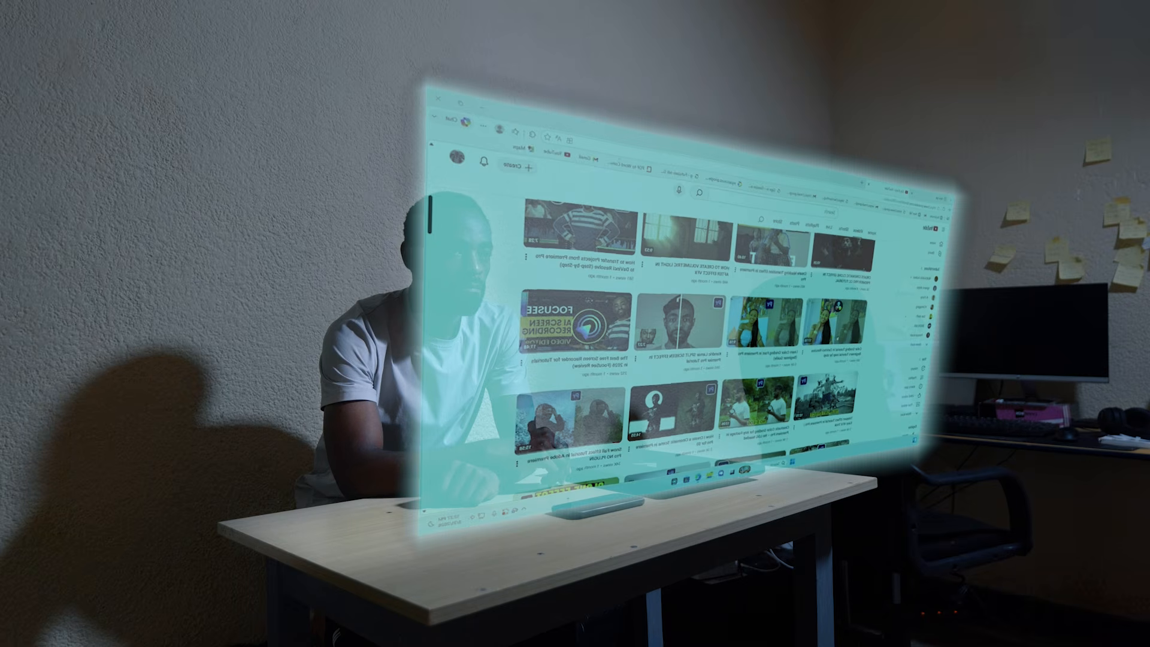
scroll(689, 330, down, 5)
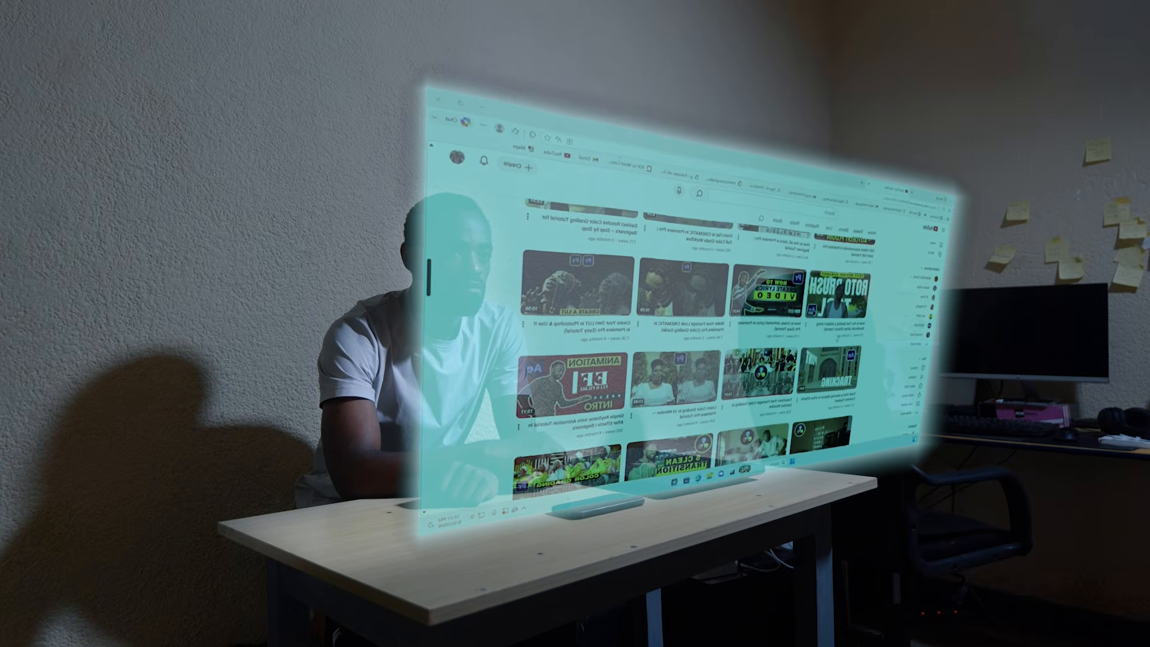
scroll(689, 330, down, 5)
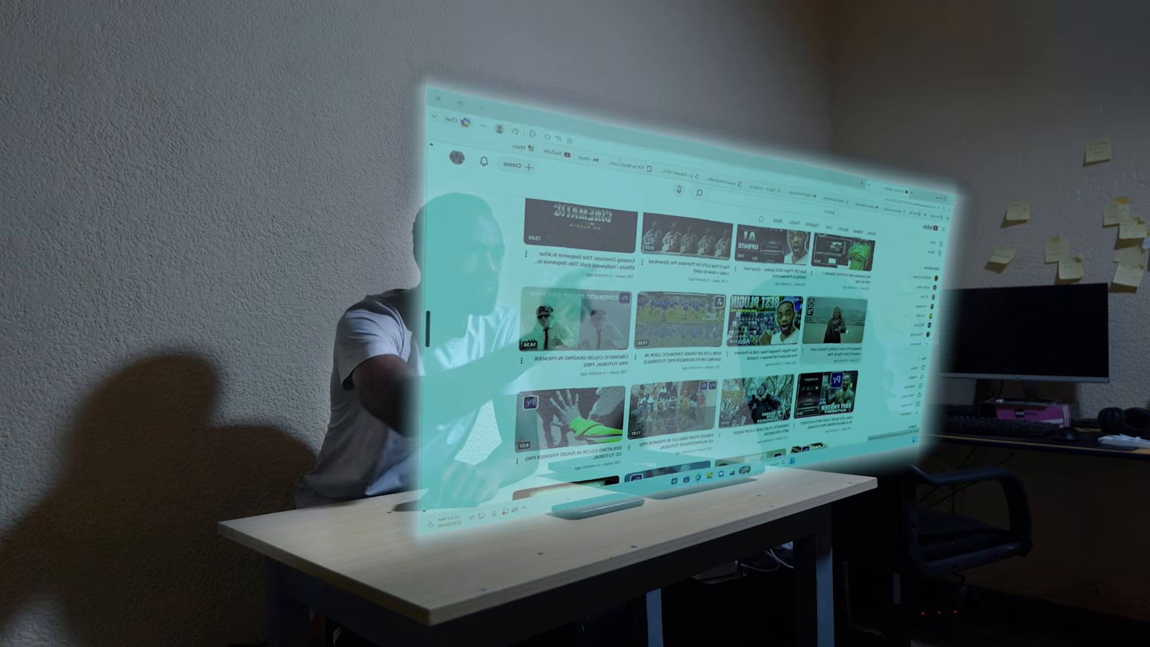
click(847, 330)
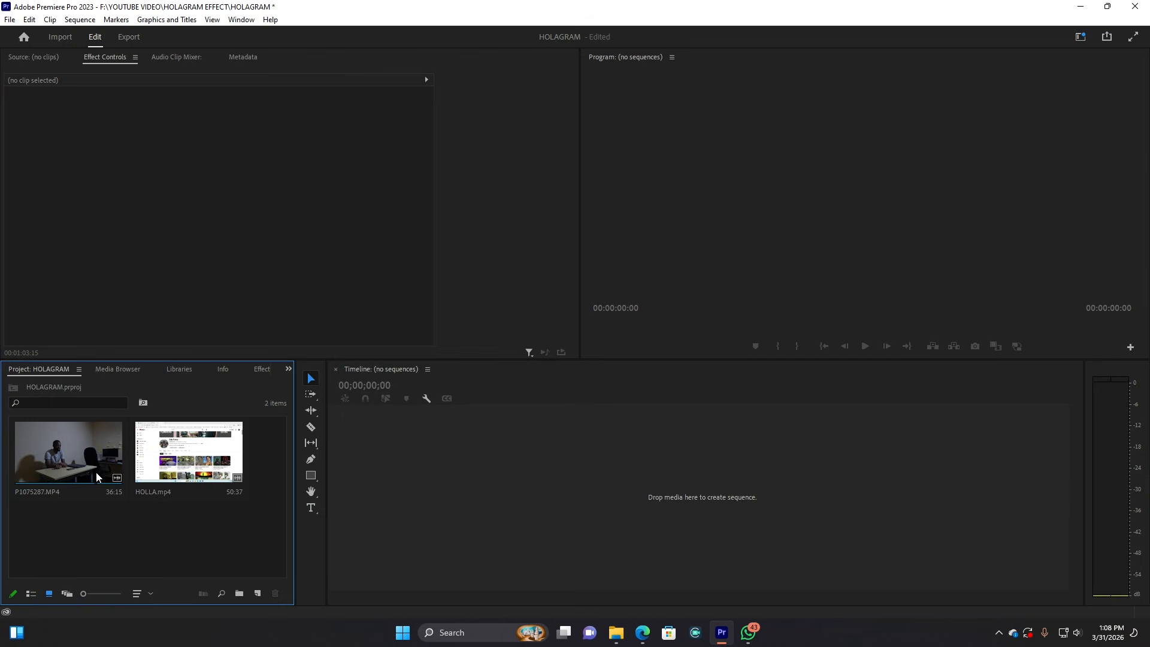
Create a sequence from the P1075287.MP4 clip and preview the desk footage.
click(64, 460)
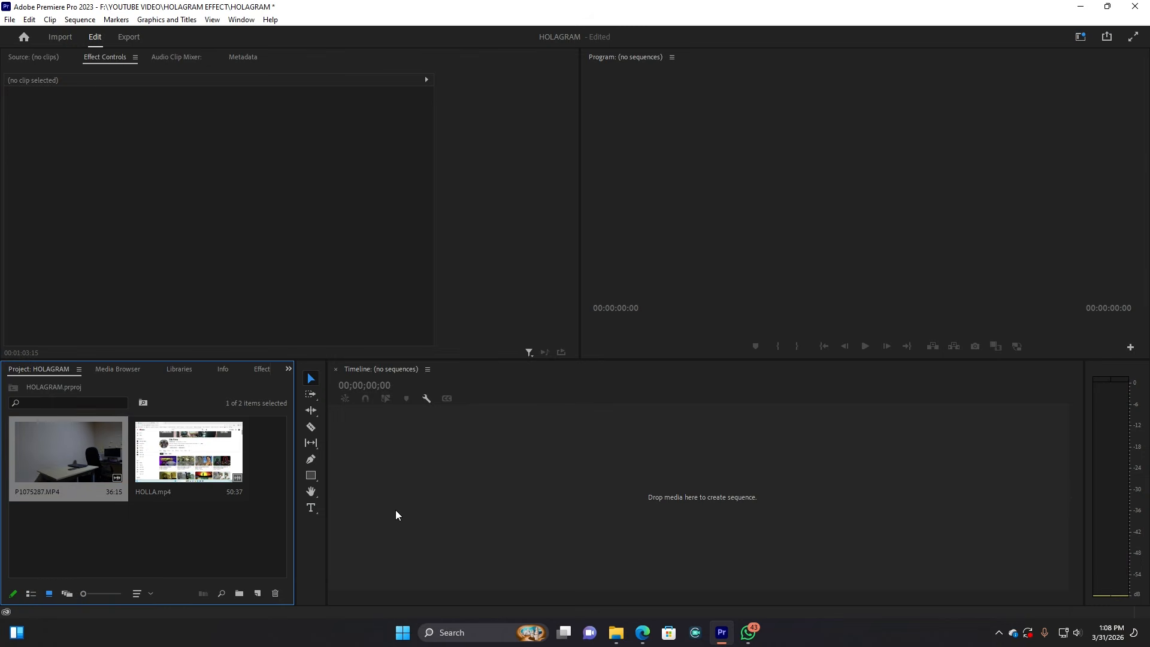
drag(36, 443, 429, 490)
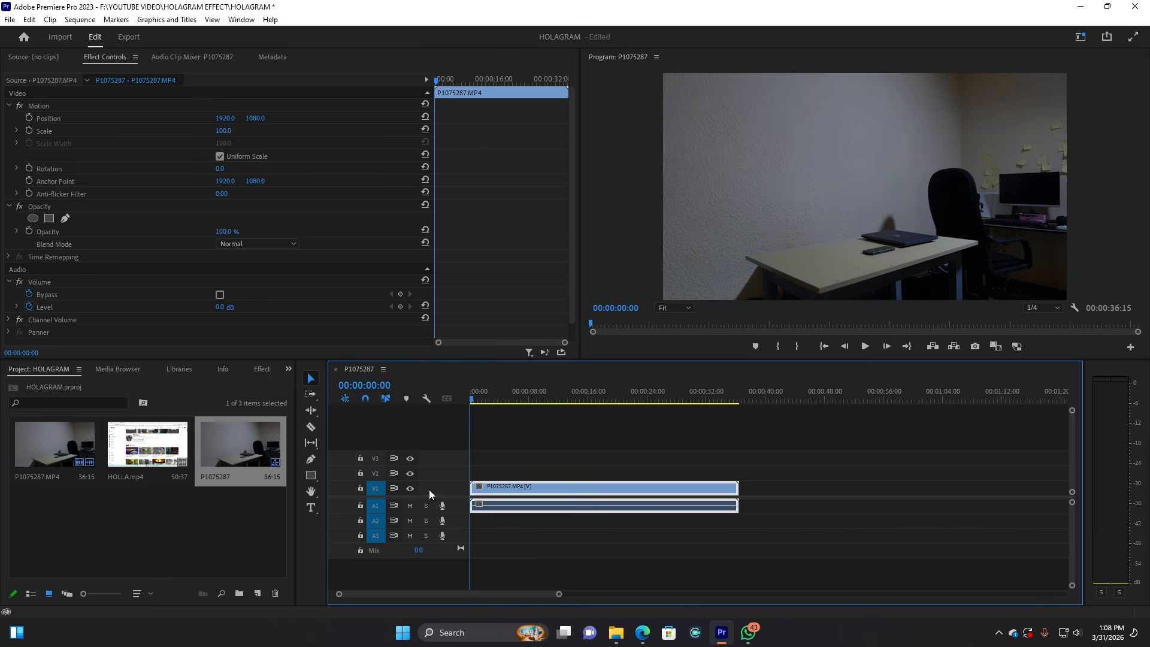
key(space)
mouse_move(509, 398)
mouse_down()
mouse_move(558, 400)
mouse_move(529, 400)
mouse_up()
key(space)
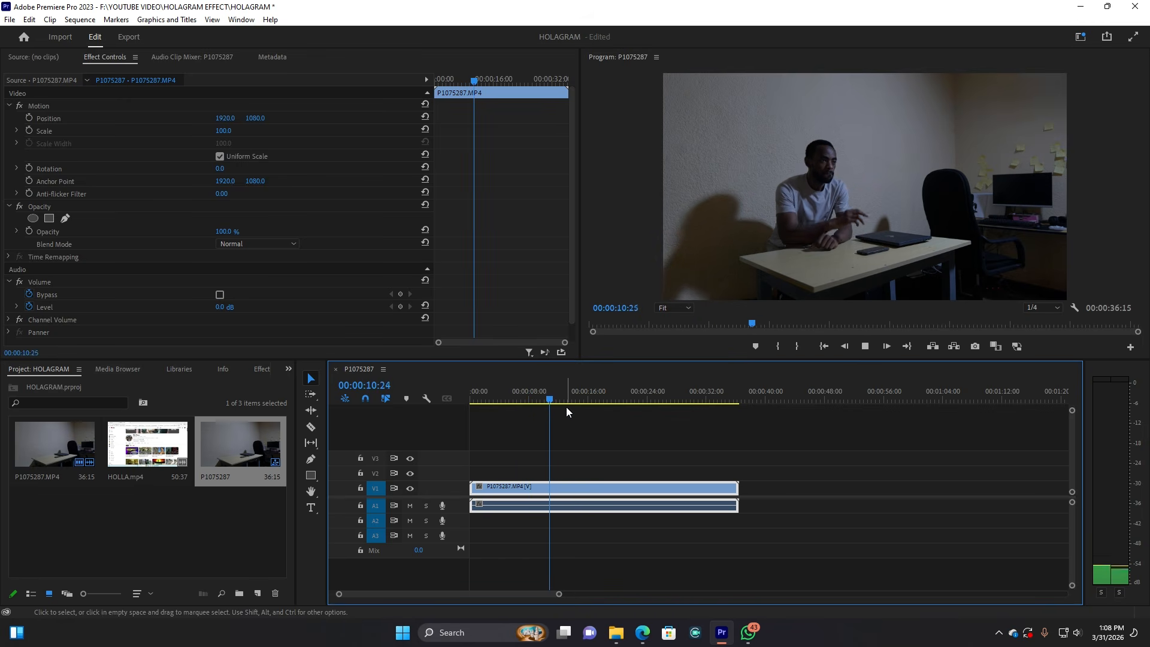
key(space)
Add the HOLLA.mp4 screen recording after the desk footage on V1 and skim through both clips.
drag(182, 452, 806, 444)
click(793, 395)
drag(551, 595, 580, 596)
click(766, 395)
drag(770, 398, 818, 401)
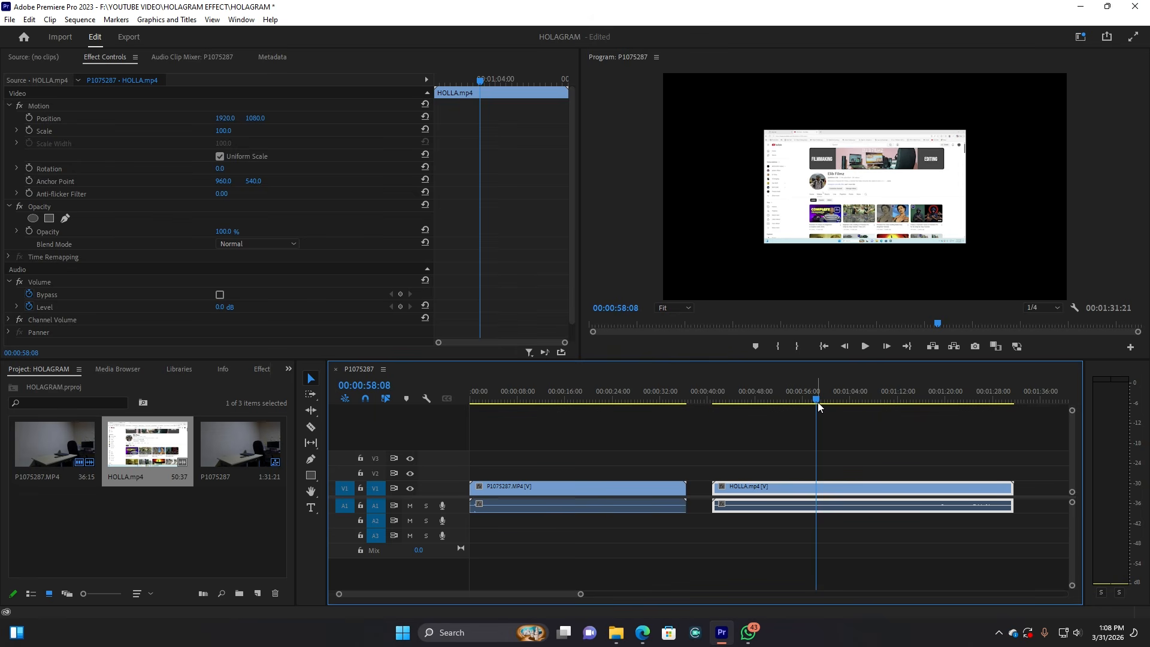
drag(545, 394, 566, 397)
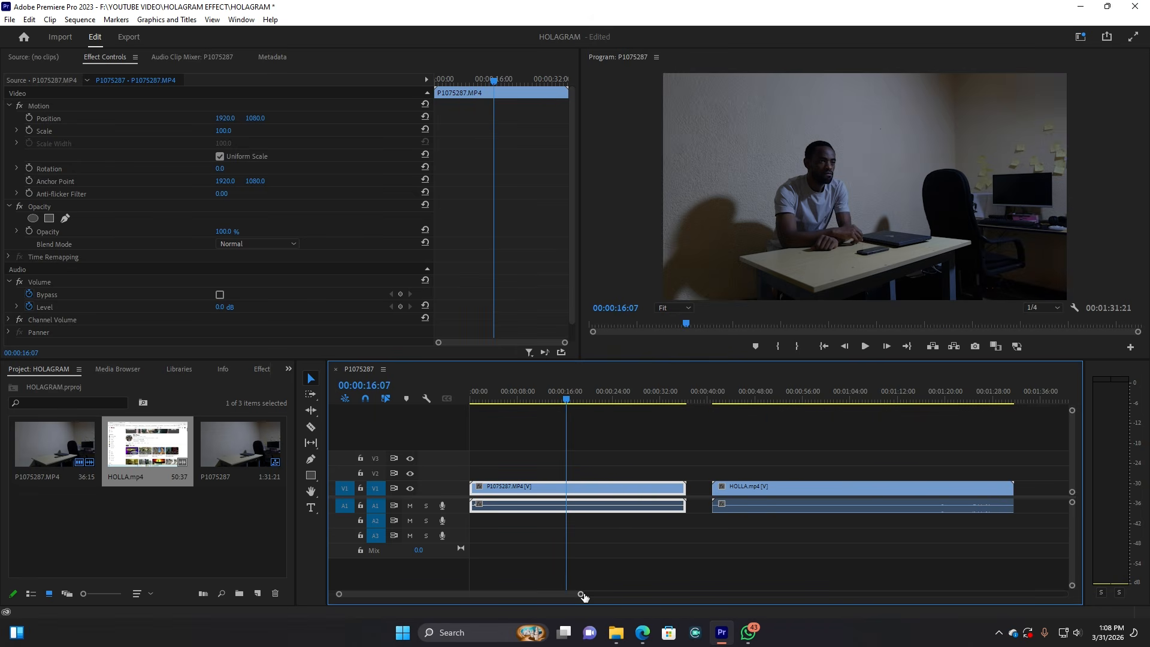
Move the HOLLA.mp4 video up to track V2 and its audio to track A2.
drag(582, 595, 634, 594)
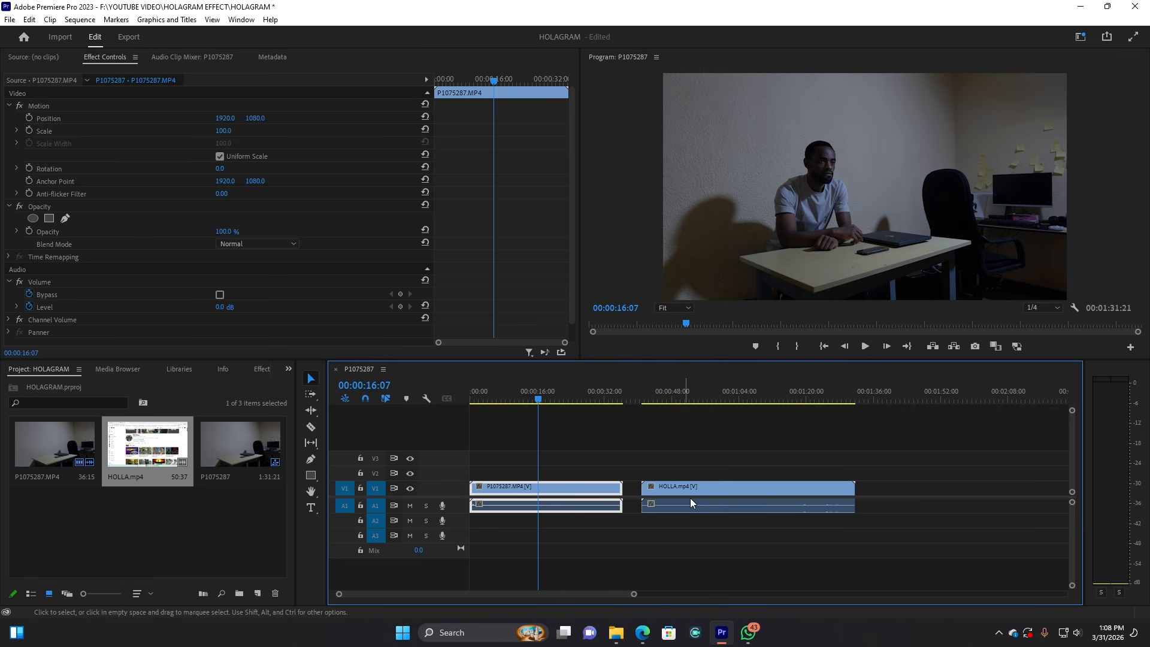
drag(710, 495, 713, 473)
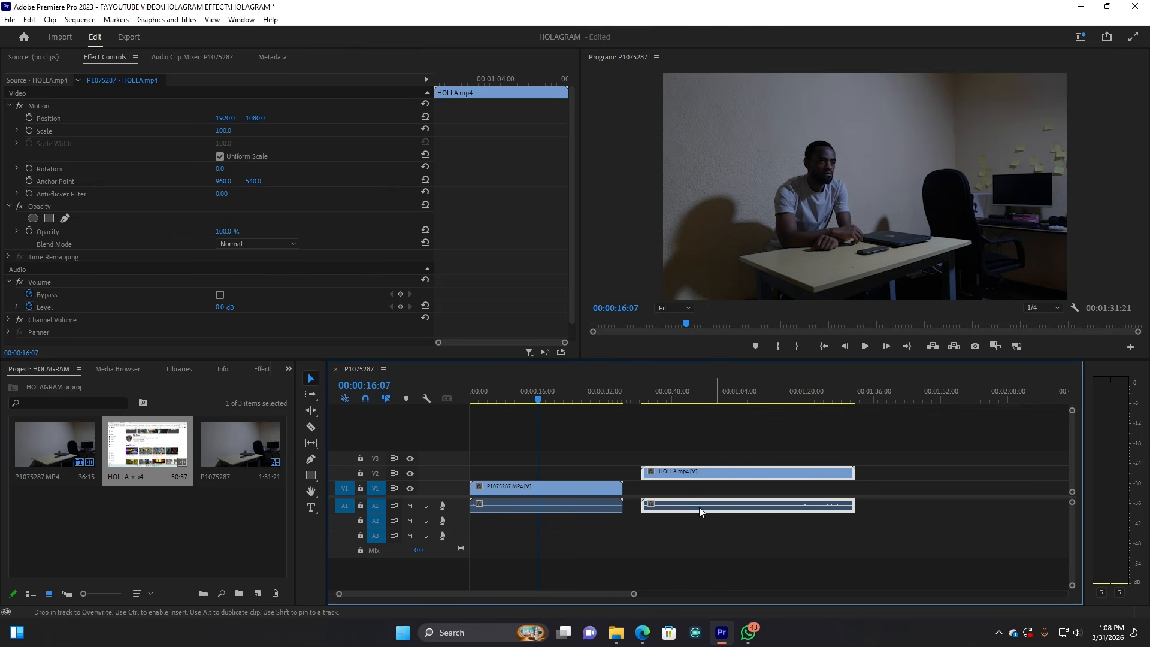
drag(710, 529, 701, 392)
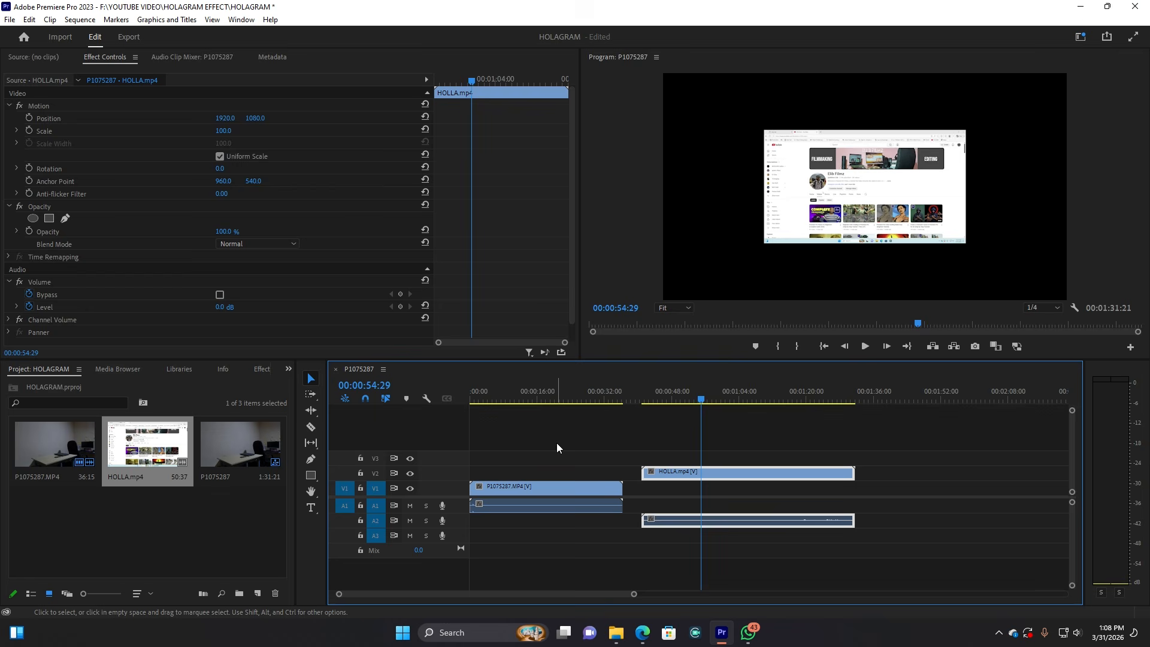
Place the P1075287.MP4 clip beneath HOLLA.mp4 and set the HOLLA.mp4 opacity to 22%.
drag(519, 456, 558, 529)
click(490, 492)
drag(491, 494, 719, 493)
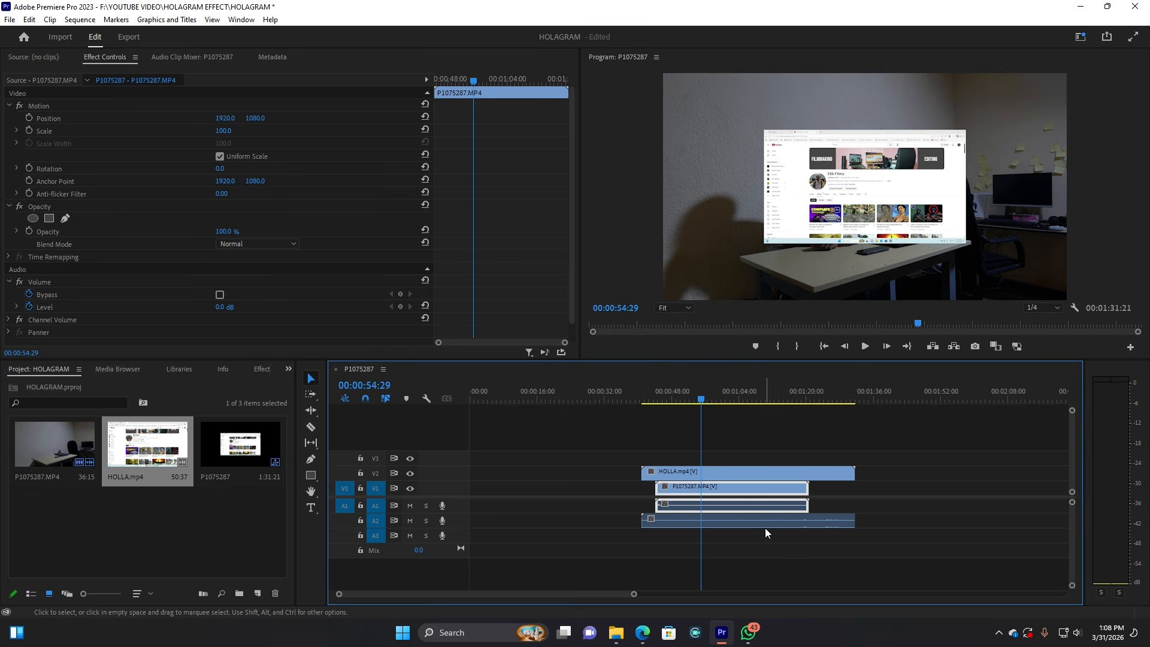
click(743, 477)
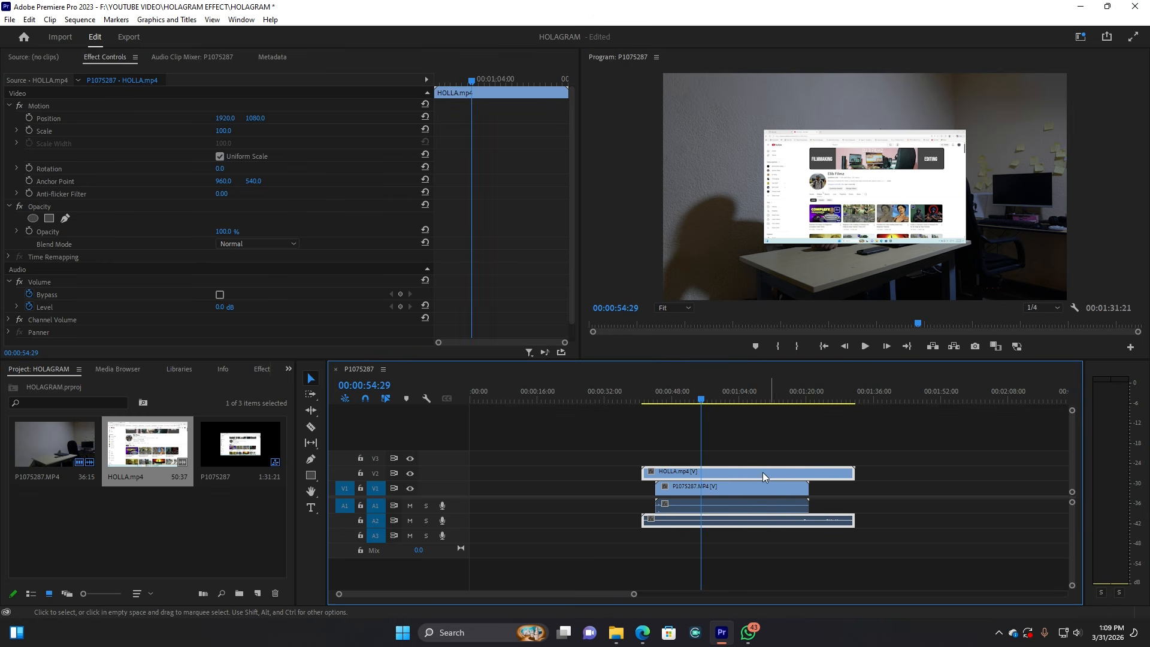
drag(225, 232, 180, 232)
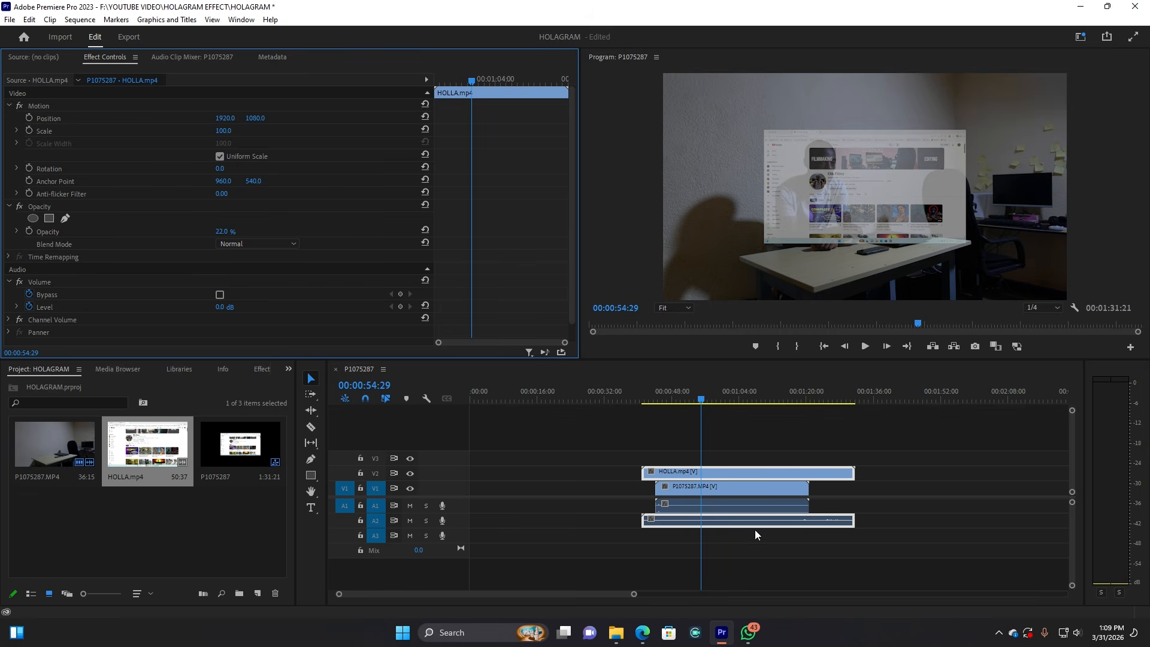
Find the hand gesture by playback and cut the P1075287.MP4 clip at 00:00:55:09.
mouse_move(634, 593)
mouse_down()
mouse_move(705, 594)
mouse_move(624, 587)
mouse_up()
mouse_move(766, 400)
mouse_down()
mouse_move(742, 399)
mouse_move(765, 405)
mouse_up()
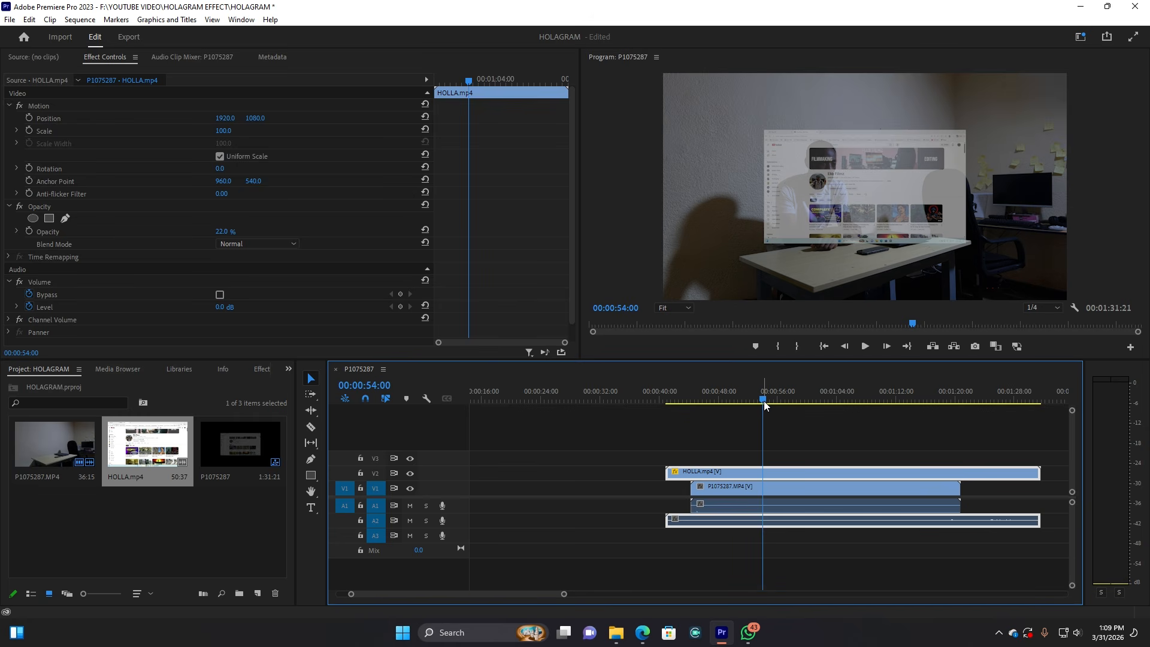
key(space)
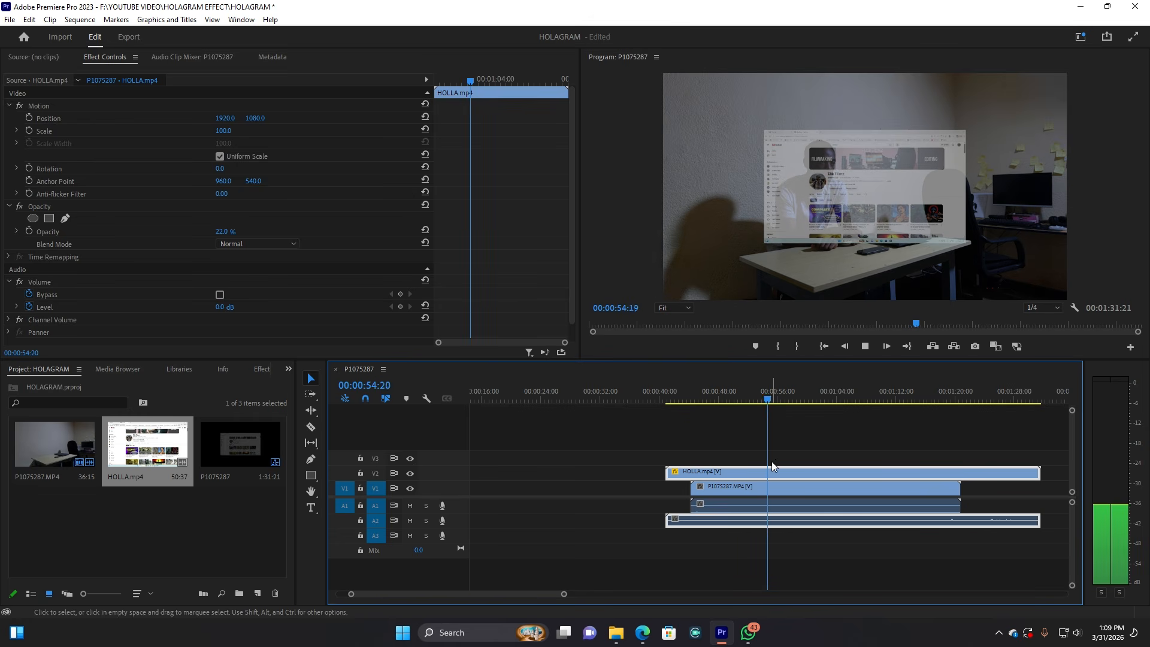
key(space)
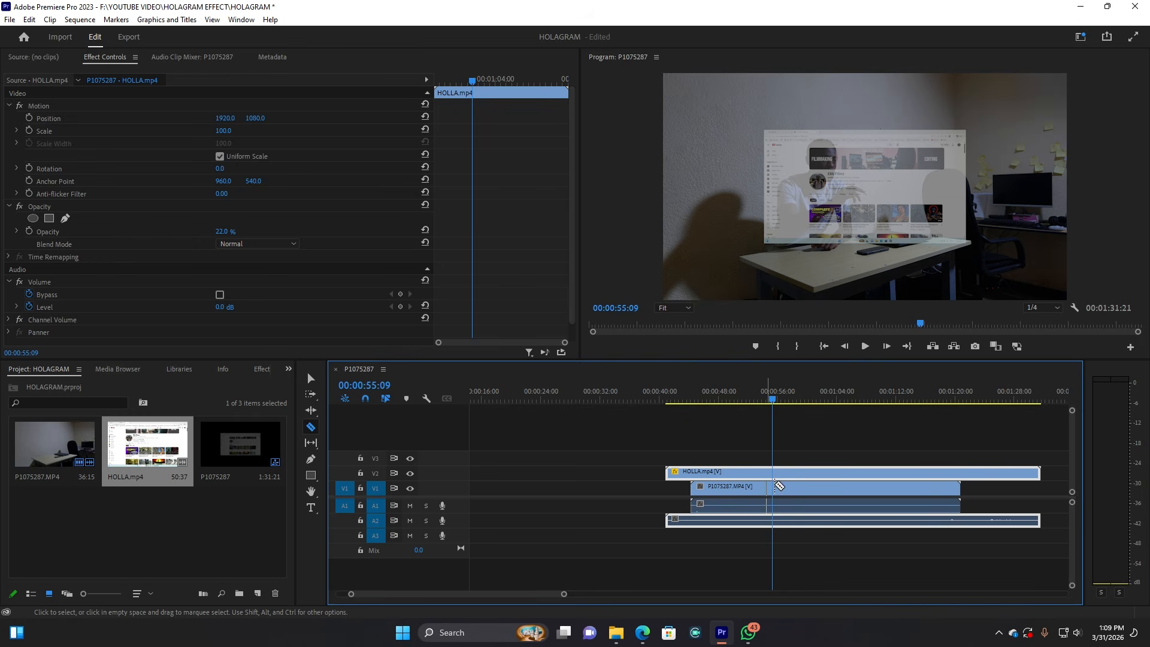
click(791, 489)
key(v)
Find the frame where the screen recording scrolls and cut the HOLLA.mp4 clip at 00:01:01:20.
drag(781, 396, 806, 403)
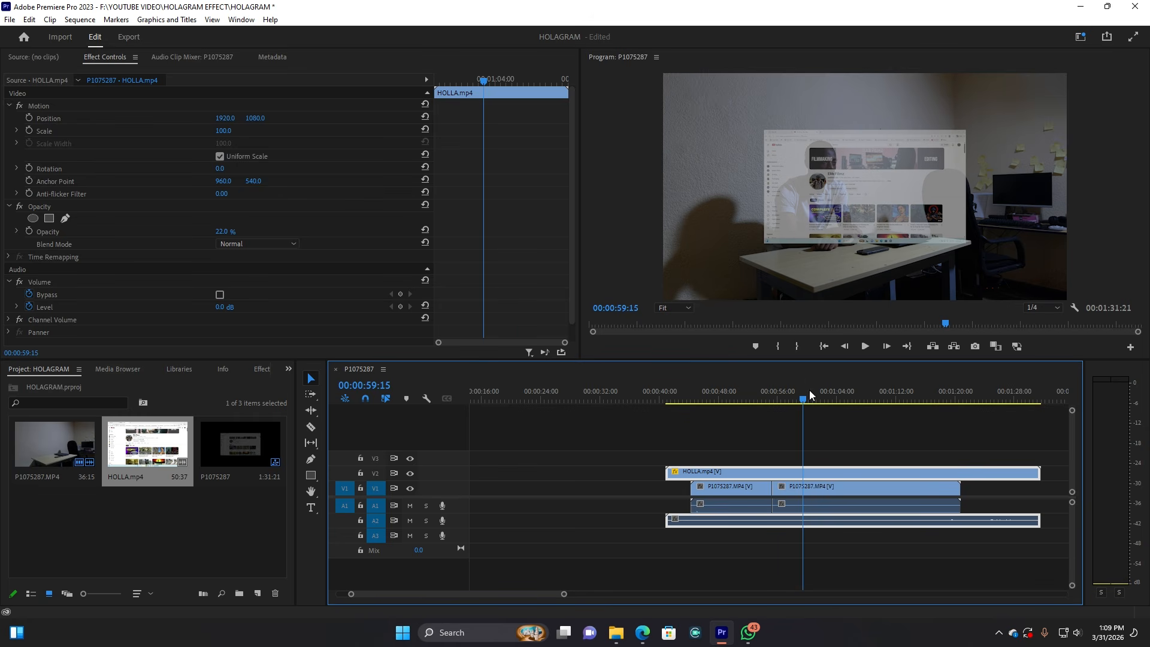
drag(803, 399, 822, 414)
key(Left)
key(Left)
key(Left)
key(Left)
key(Left)
key(Left)
key(Left)
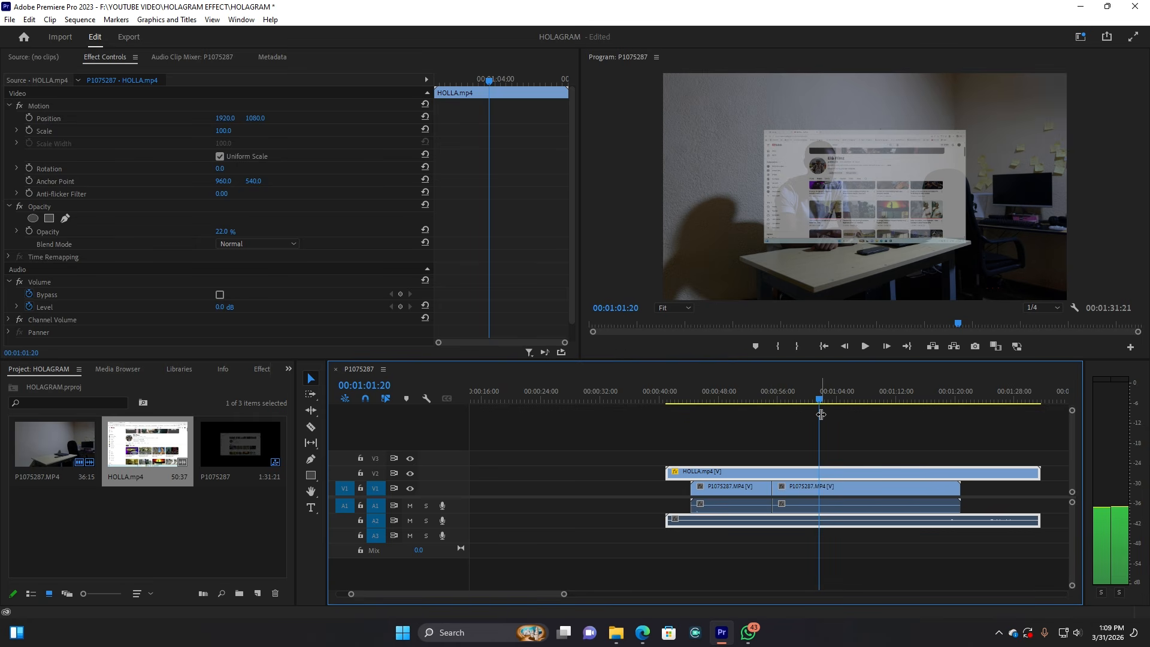
key(c)
click(821, 474)
key(v)
Shift both HOLLA.mp4 pieces so their cut lines up with the P1075287.MP4 cut, and play back the sync.
mouse_move(781, 446)
mouse_down()
mouse_move(842, 477)
mouse_move(870, 473)
mouse_move(825, 472)
mouse_move(792, 448)
mouse_up()
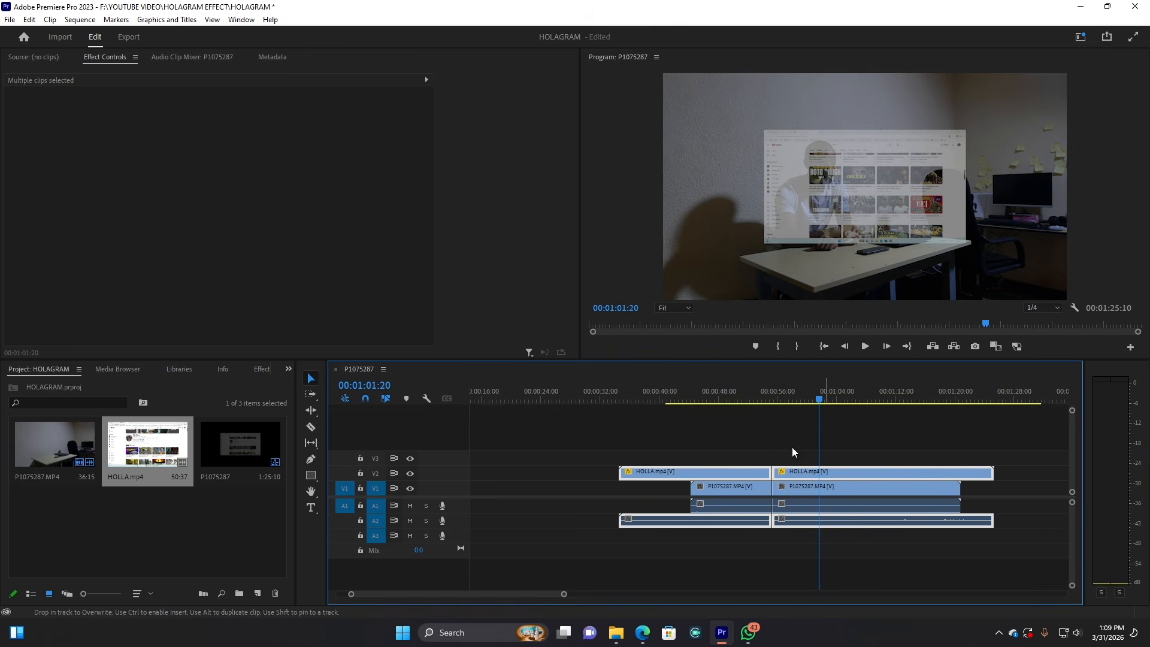
click(762, 391)
key(space)
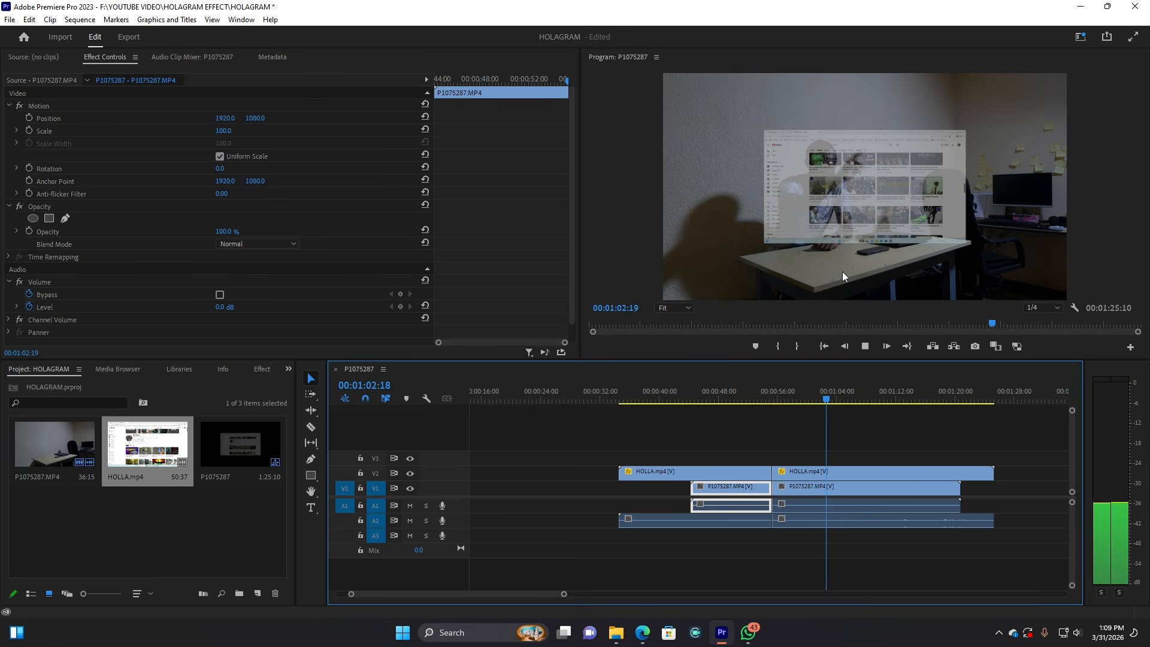
click(778, 488)
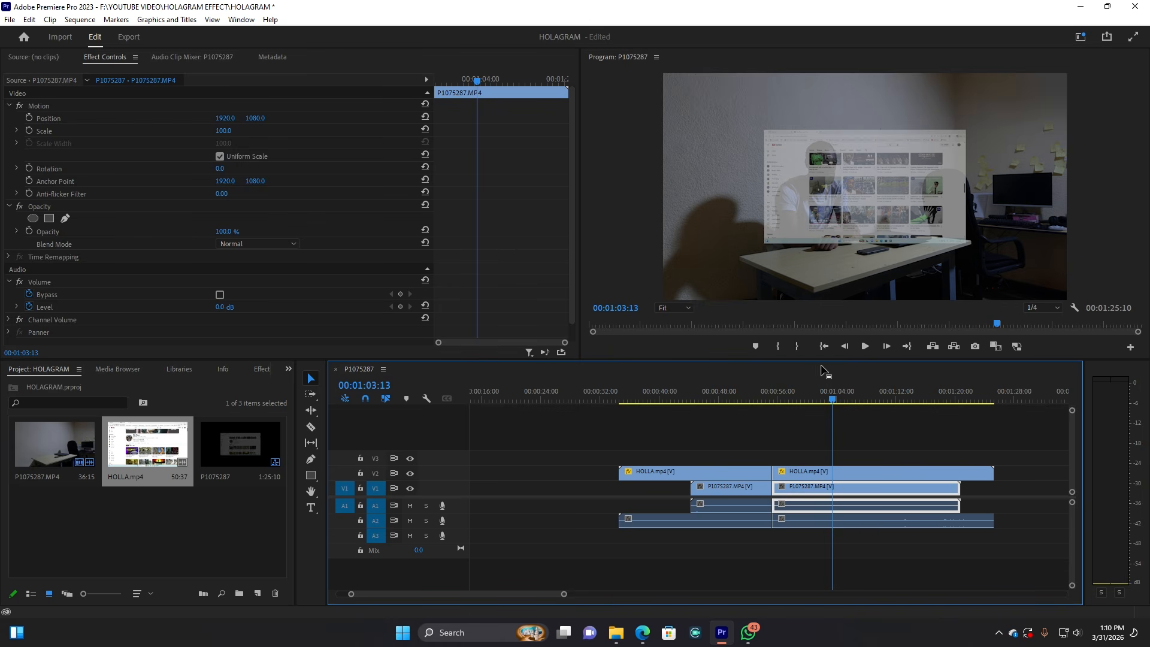
drag(832, 399, 822, 399)
key(space)
key(space)
Nudge both HOLLA.mp4 pieces slightly later on the timeline and play back the gesture.
drag(564, 593, 531, 586)
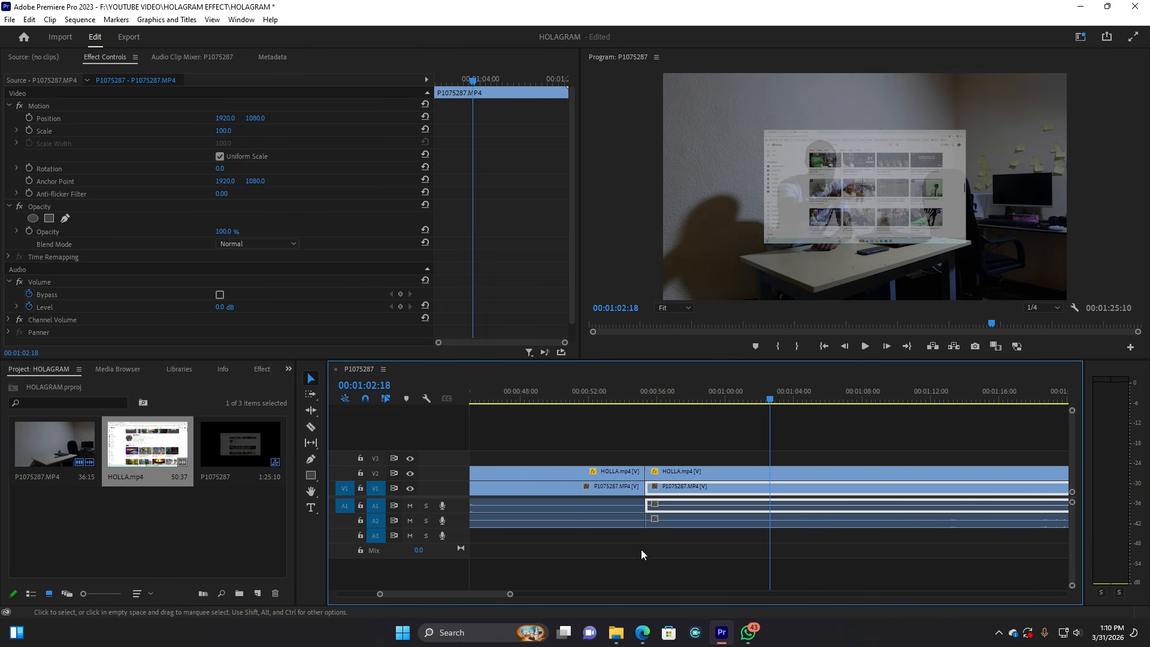
drag(638, 447, 710, 478)
key(space)
click(707, 391)
key(space)
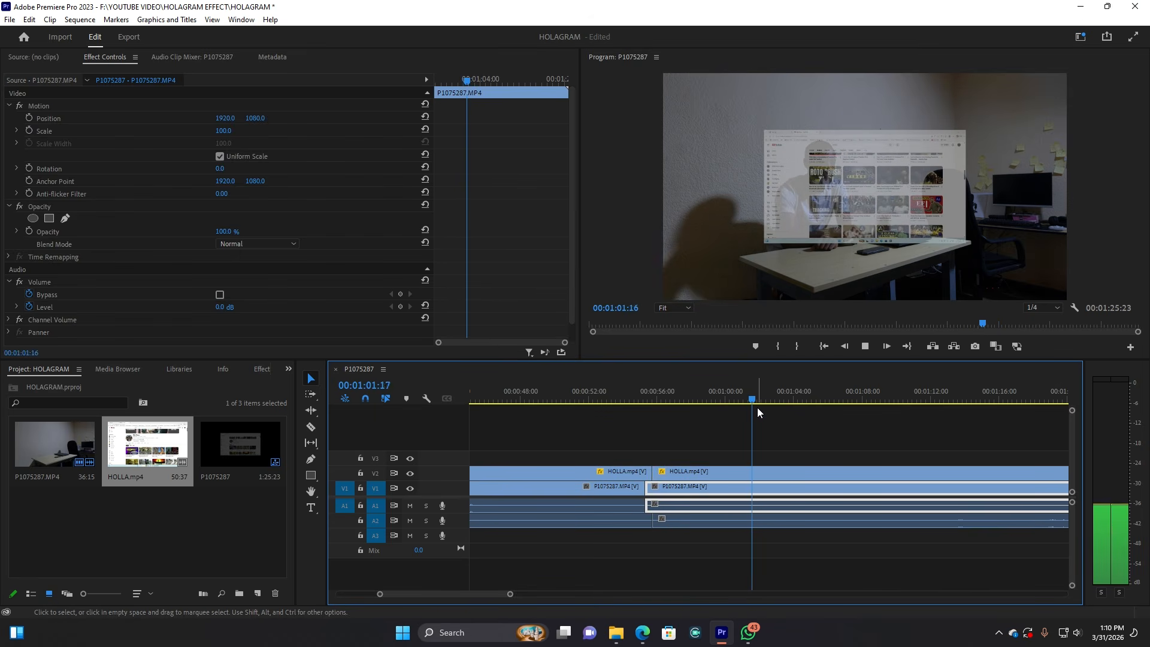
Nudge both HOLLA.mp4 pieces slightly earlier to match the hand gesture and replay the section.
click(651, 393)
click(687, 473)
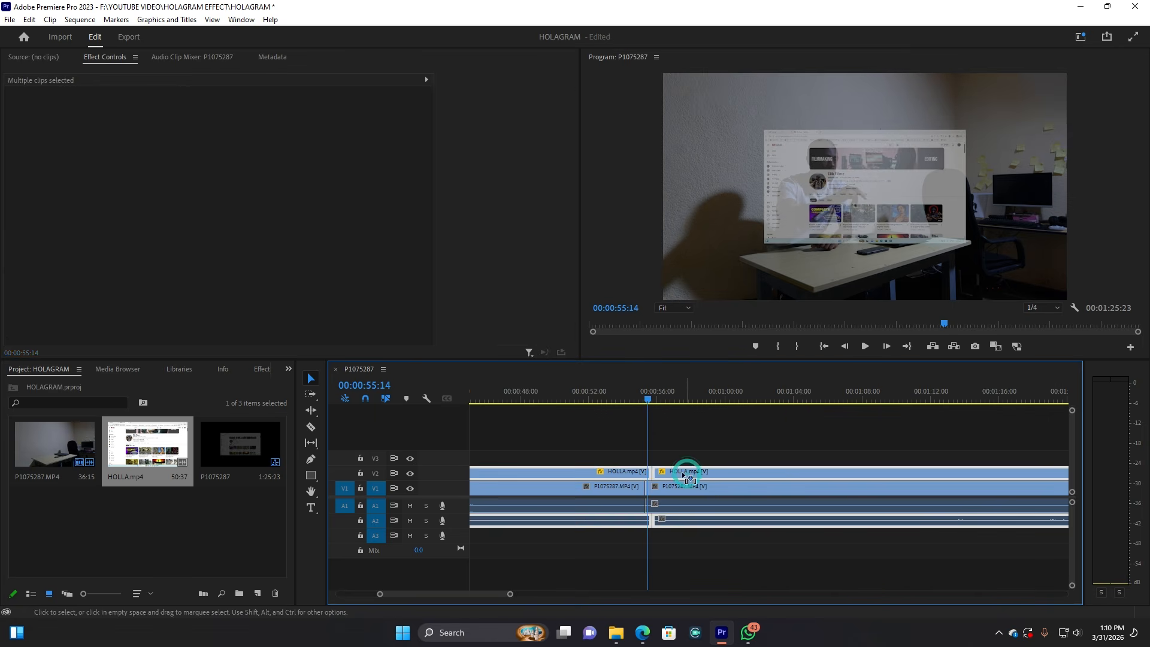
click(711, 442)
key(space)
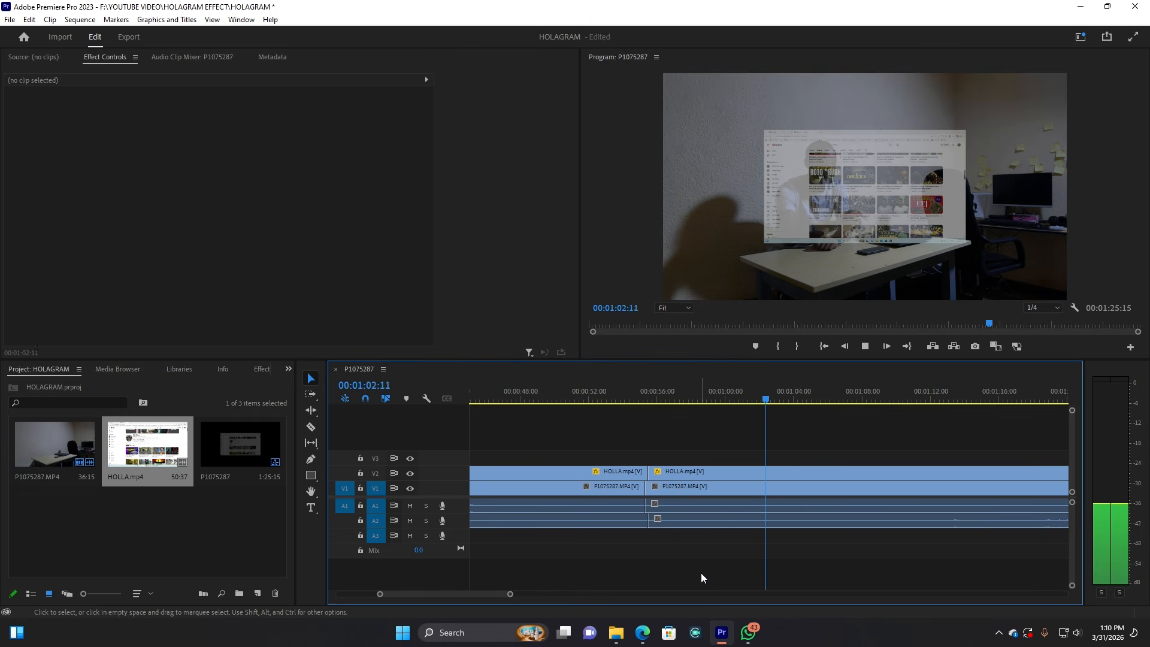
key(space)
Trim the second HOLLA.mp4 piece to end with the desk footage and delete the first HOLLA.mp4 piece.
drag(509, 596, 585, 598)
drag(823, 475, 794, 476)
drag(643, 472, 579, 473)
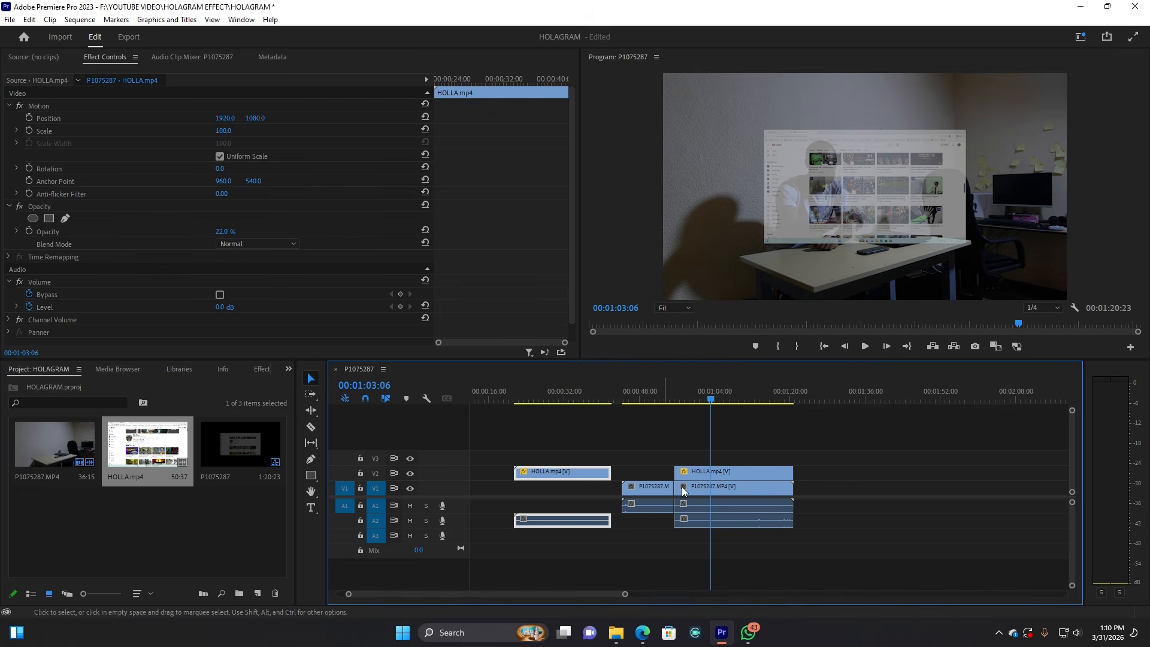
key(Delete)
Extend the start of the remaining HOLLA.mp4 clip back to the beginning of the desk footage.
drag(676, 474, 623, 476)
drag(664, 397, 661, 397)
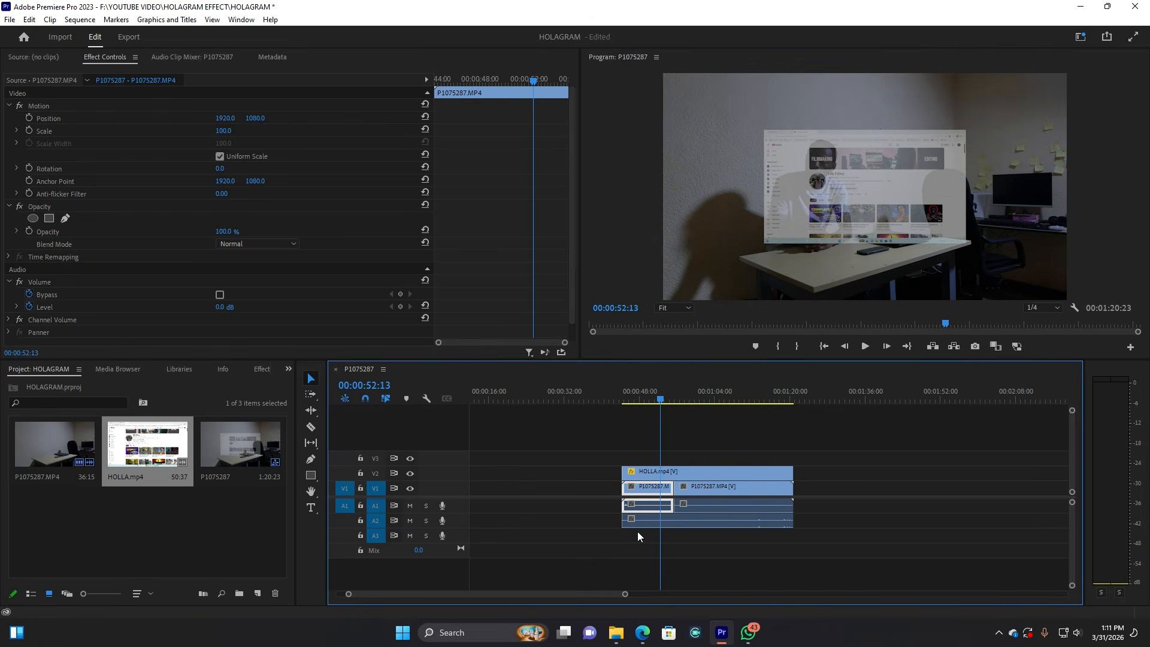
drag(624, 593, 539, 593)
Search the effects for "3D" and apply the Basic 3D effect to the HOLLA.mp4 clip.
click(787, 473)
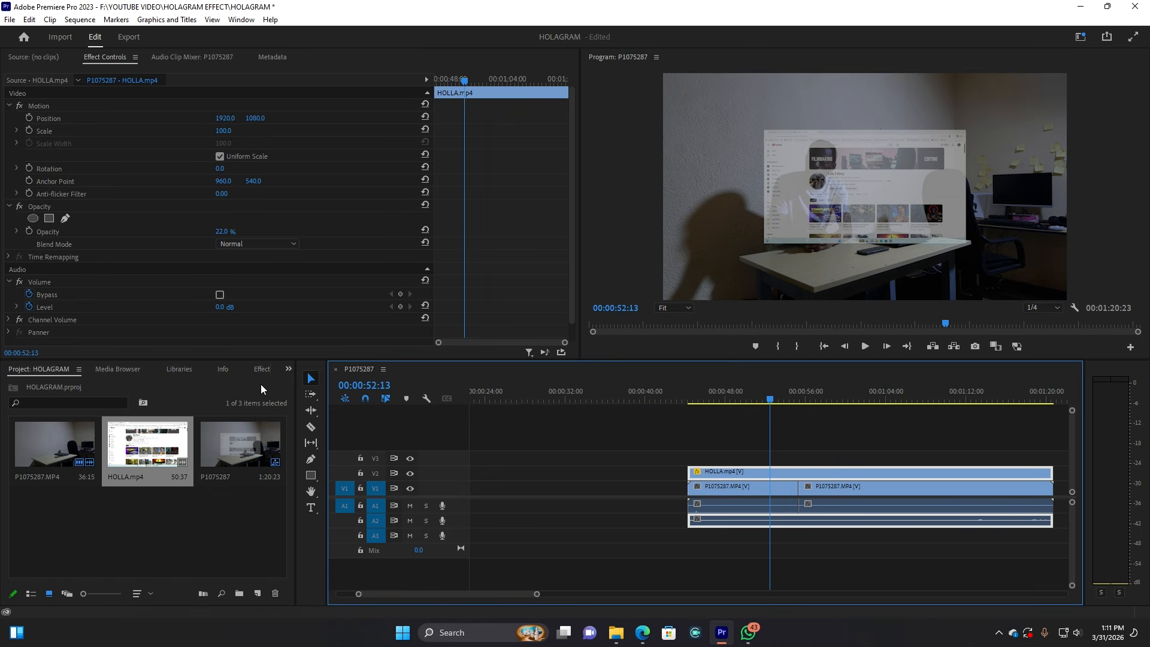
click(262, 369)
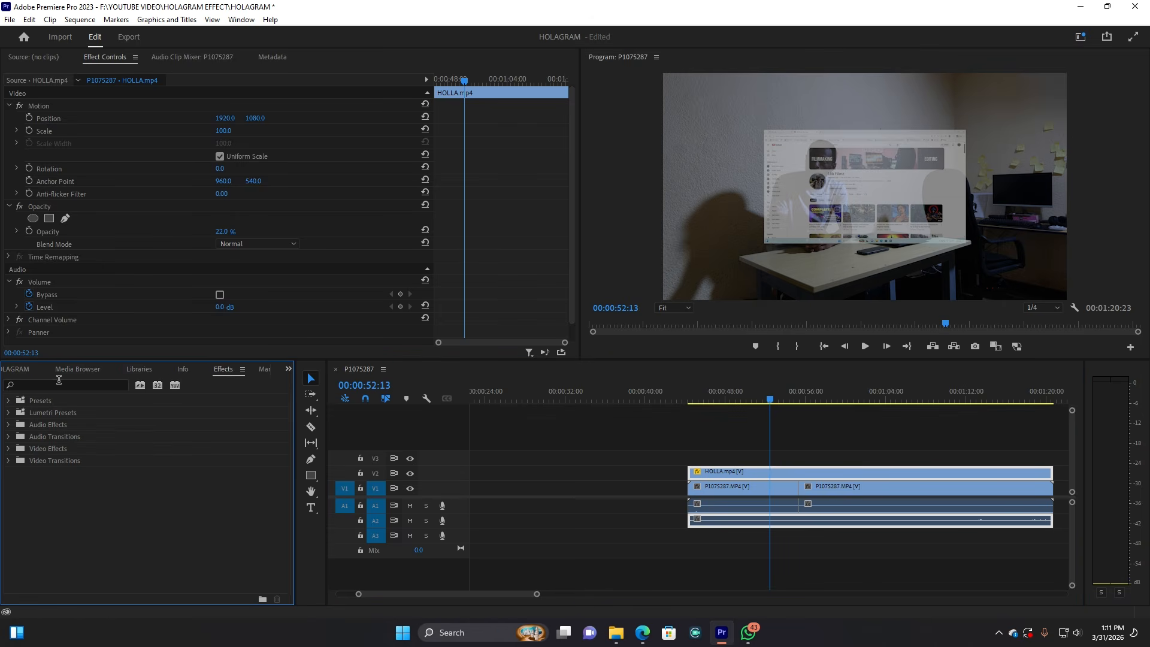
click(58, 383)
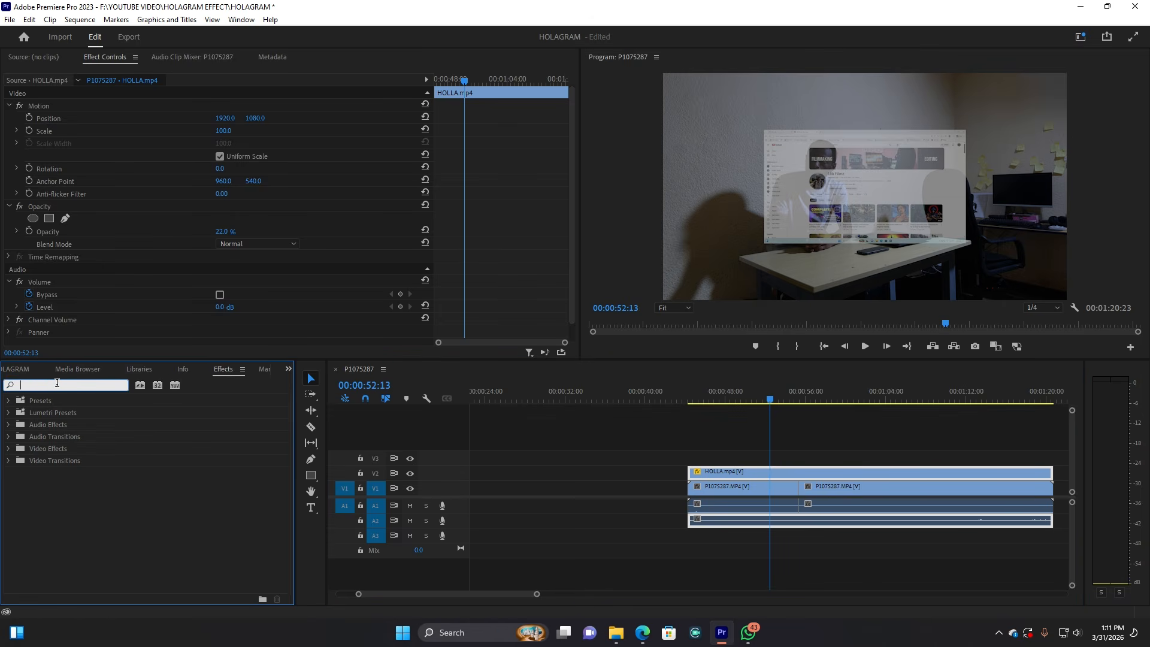
text(3DV)
key(BackSpace)
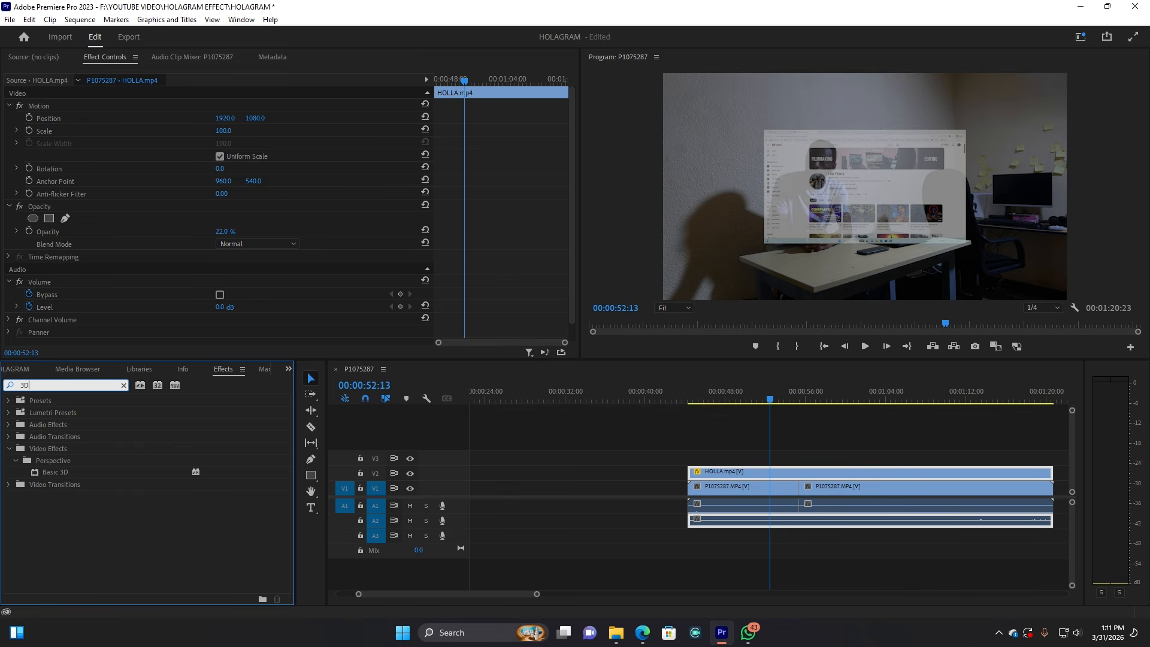
click(53, 473)
drag(53, 479, 777, 478)
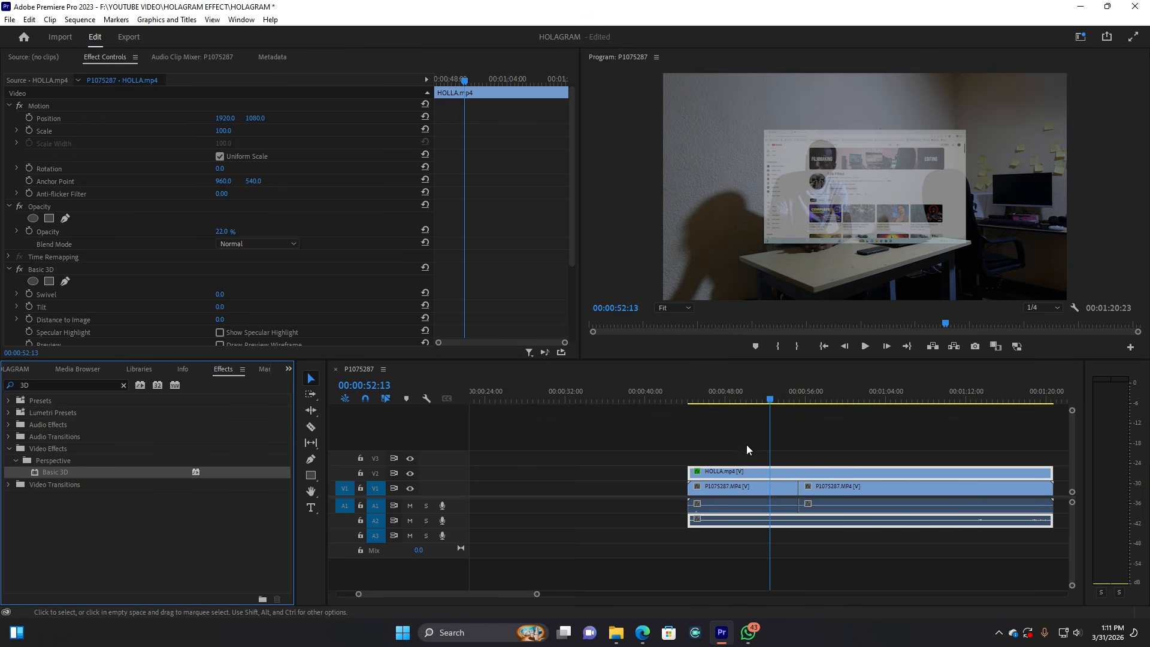
At 00:00:59:00, set HOLLA.mp4's Basic 3D Swivel to 151° and its horizontal position to 2397.
click(772, 401)
drag(774, 403, 838, 407)
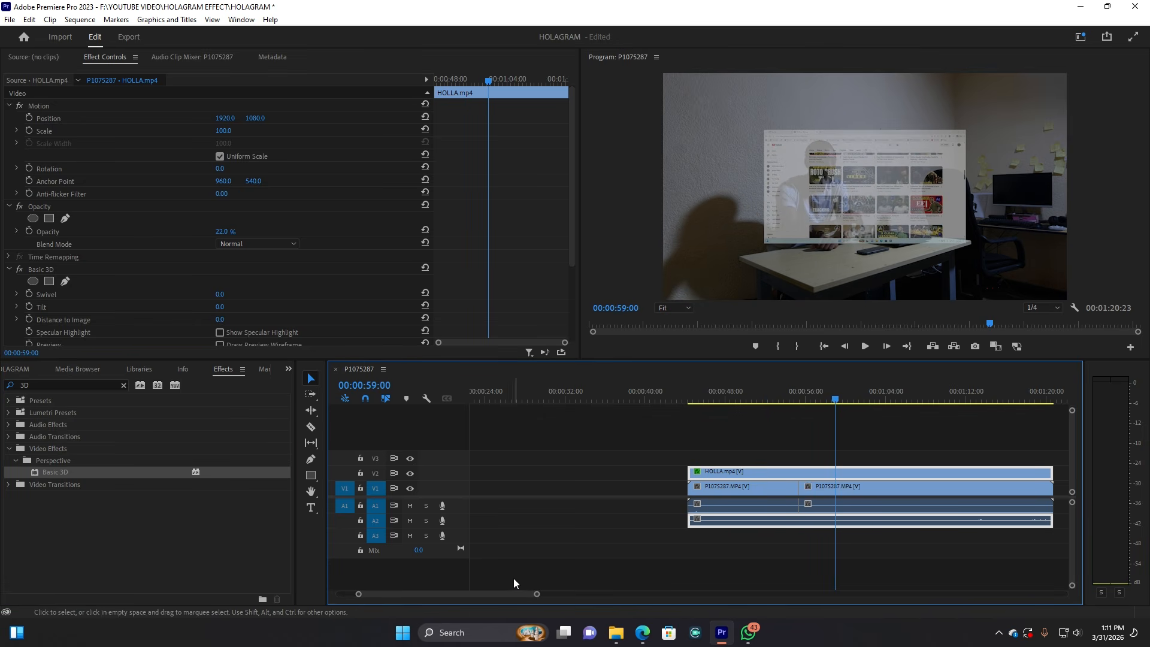
drag(497, 592, 510, 601)
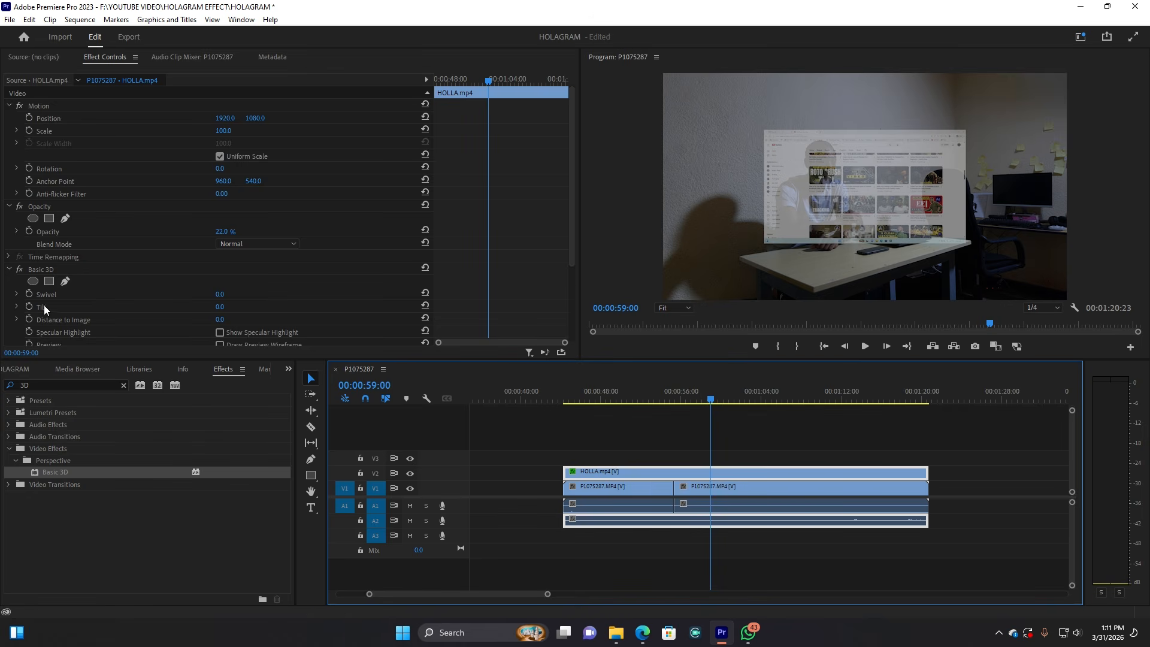
scroll(50, 279, down, 1)
drag(220, 270, 311, 270)
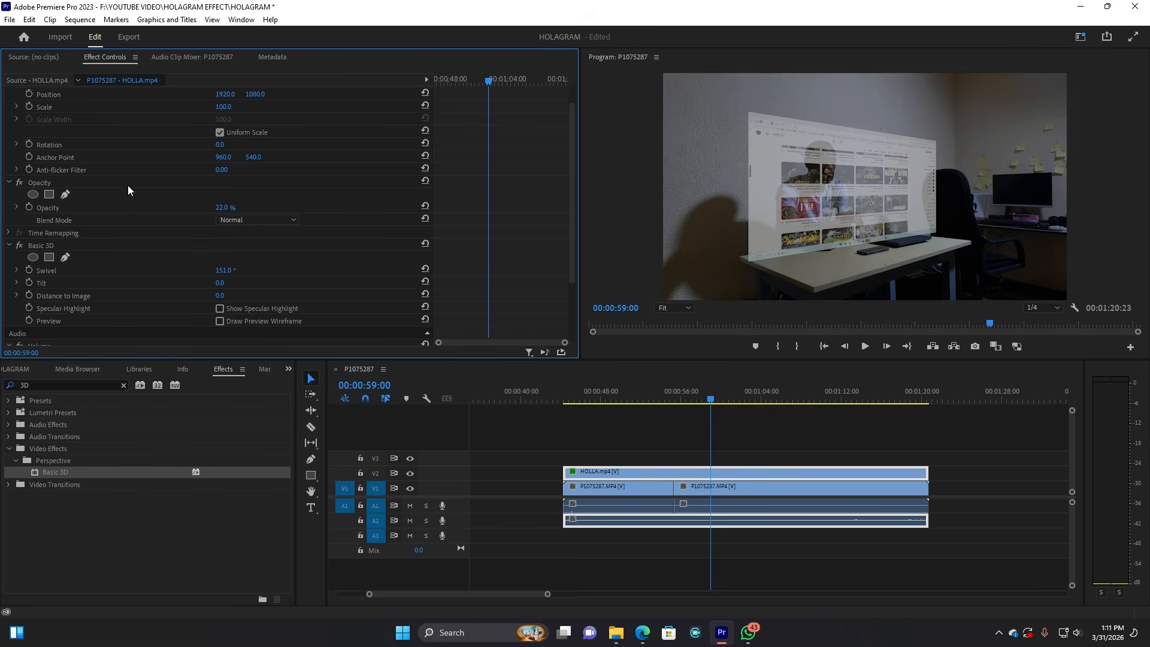
scroll(128, 185, up, 1)
drag(226, 118, 511, 118)
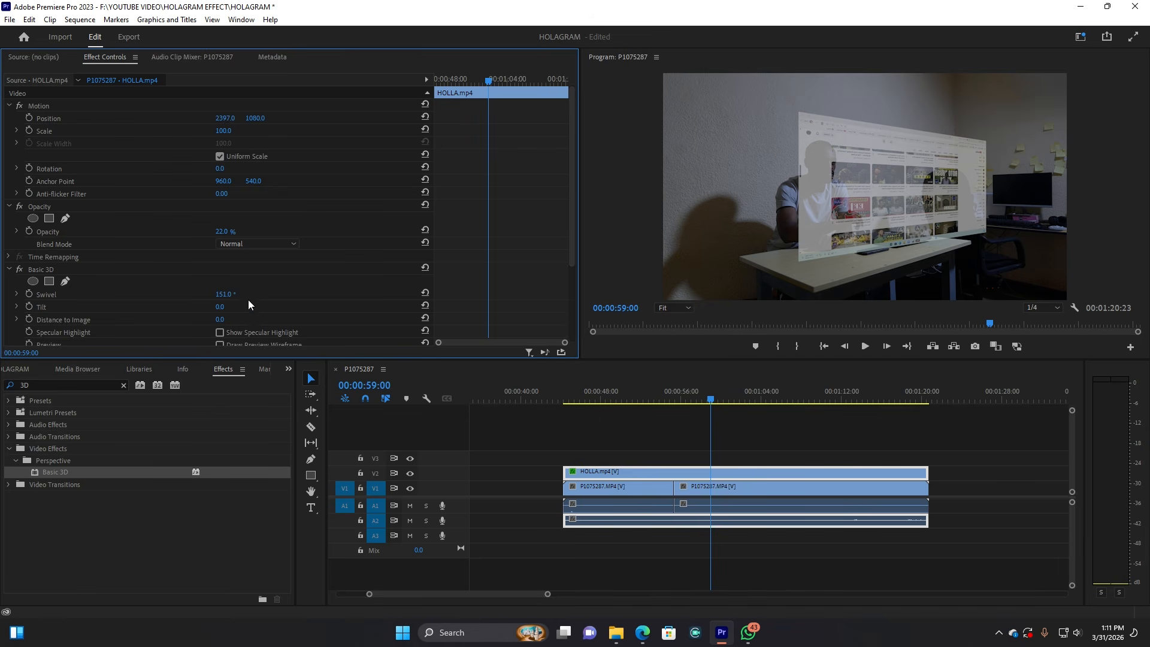
Refine HOLLA.mp4 to Swivel 145°, Tilt -10° and horizontal position 2513, with its opacity at 44%.
drag(224, 294, 215, 306)
drag(221, 118, 227, 118)
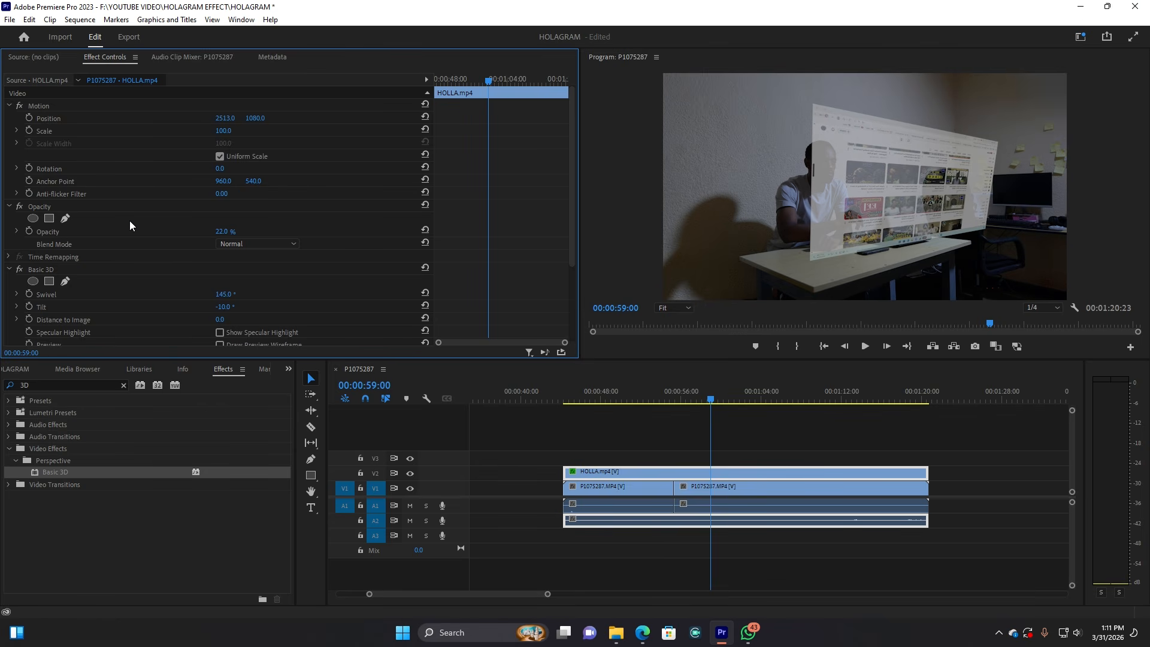
scroll(102, 204, down, 1)
mouse_move(222, 195)
mouse_down()
mouse_move(247, 195)
mouse_move(236, 196)
mouse_up()
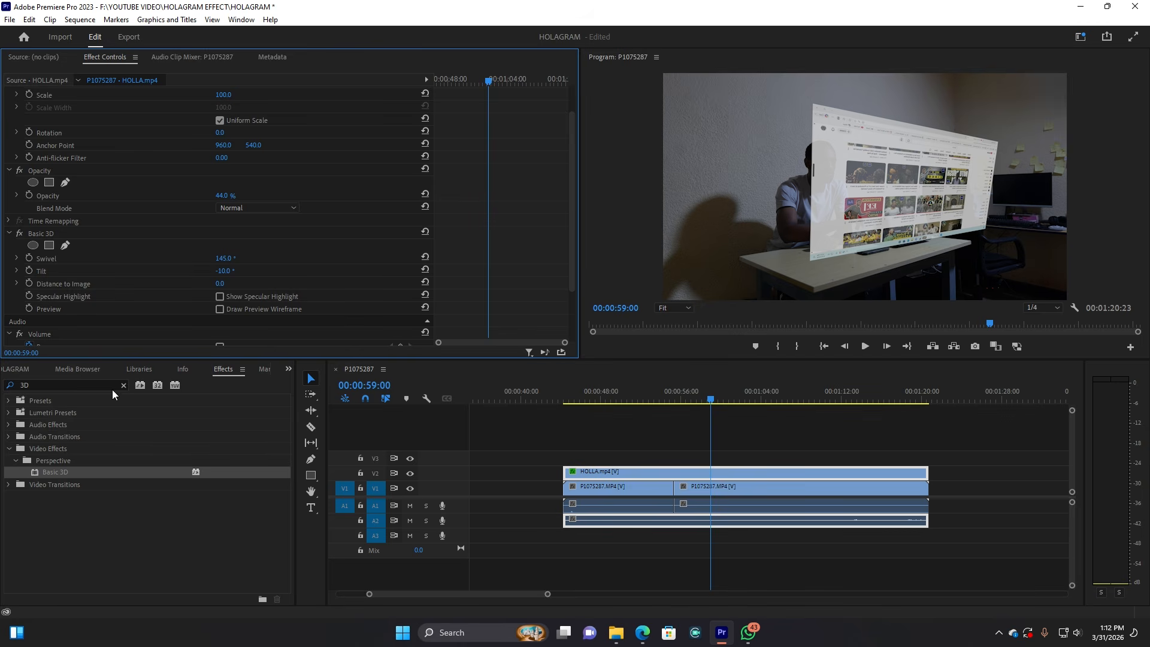
Search the effects for "COLOR RGB" and apply Color Balance (RGB) to the HOLLA.mp4 clip.
drag(39, 381, 1, 383)
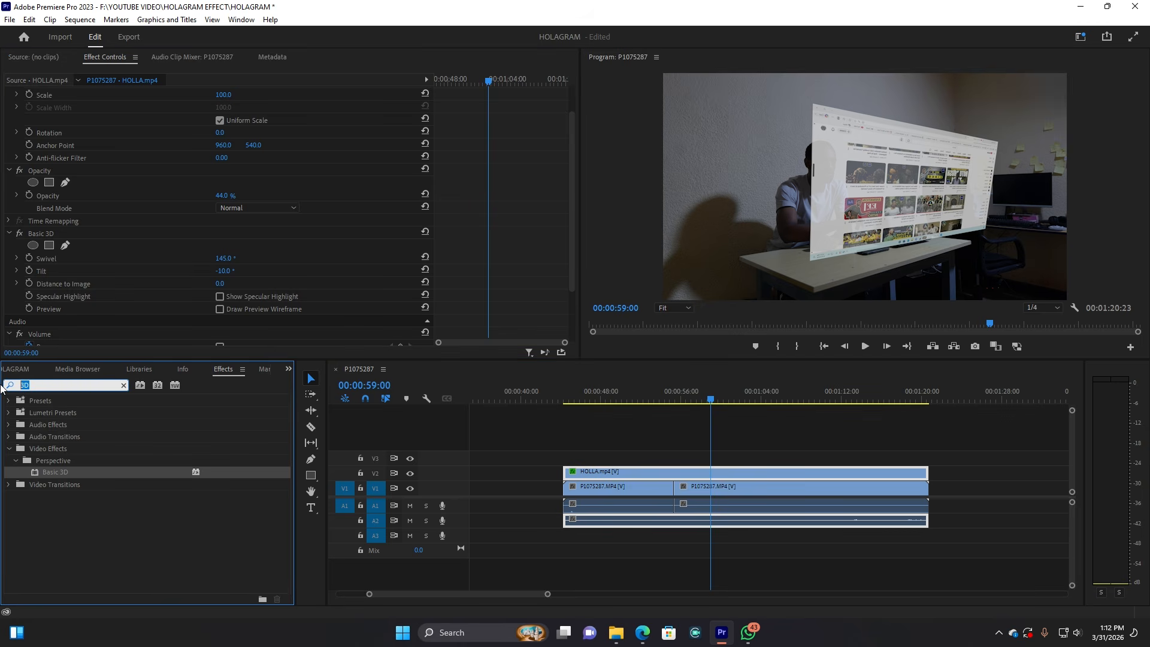
text(COLOR)
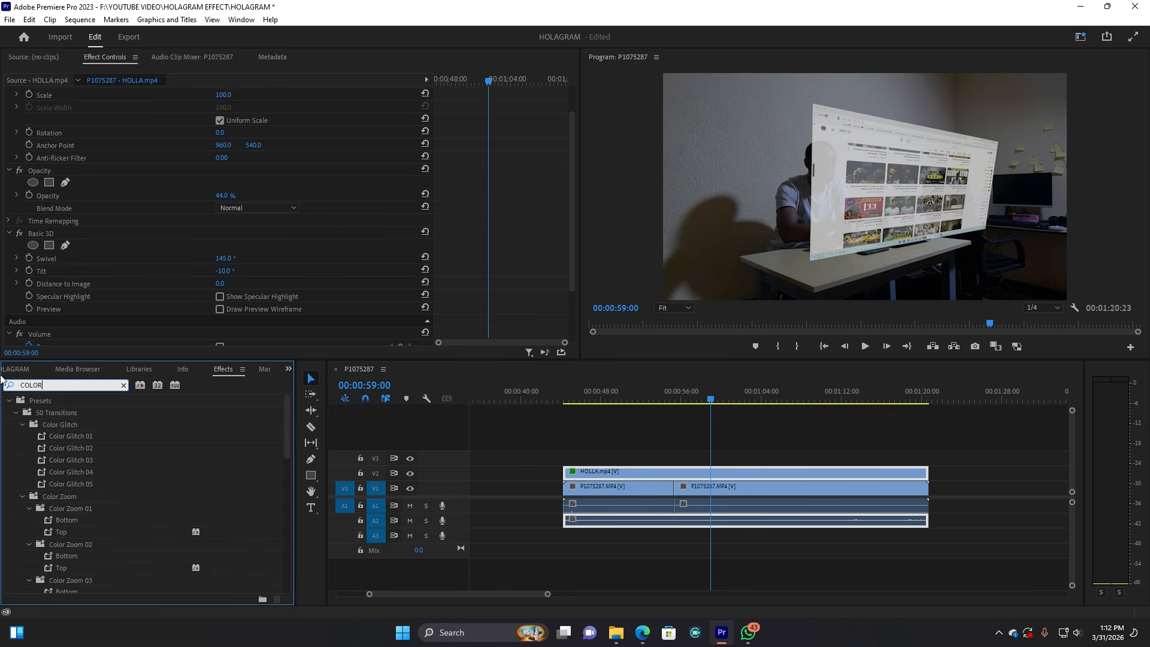
scroll(143, 459, down, 10)
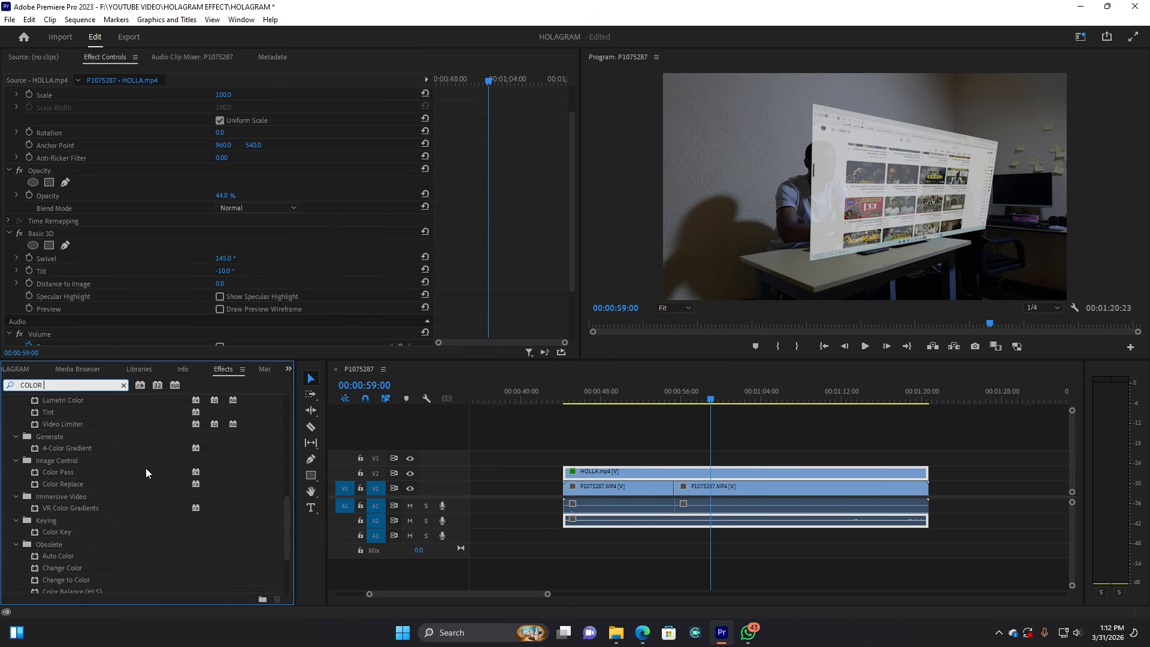
scroll(146, 468, down, 3)
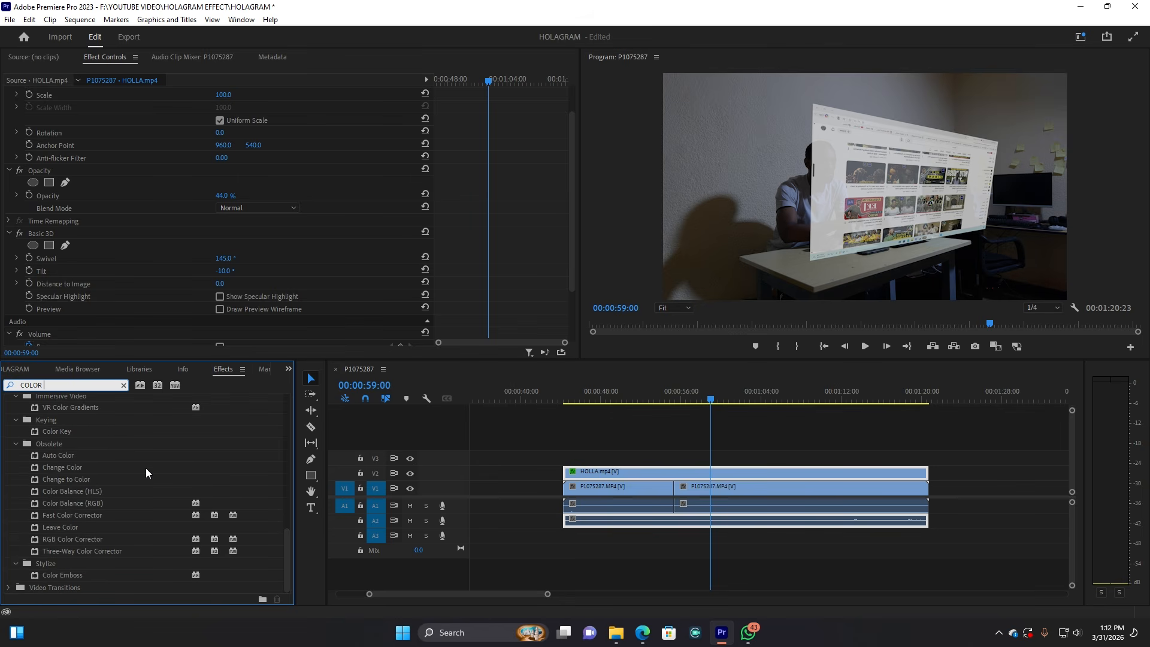
scroll(81, 432, up, 2)
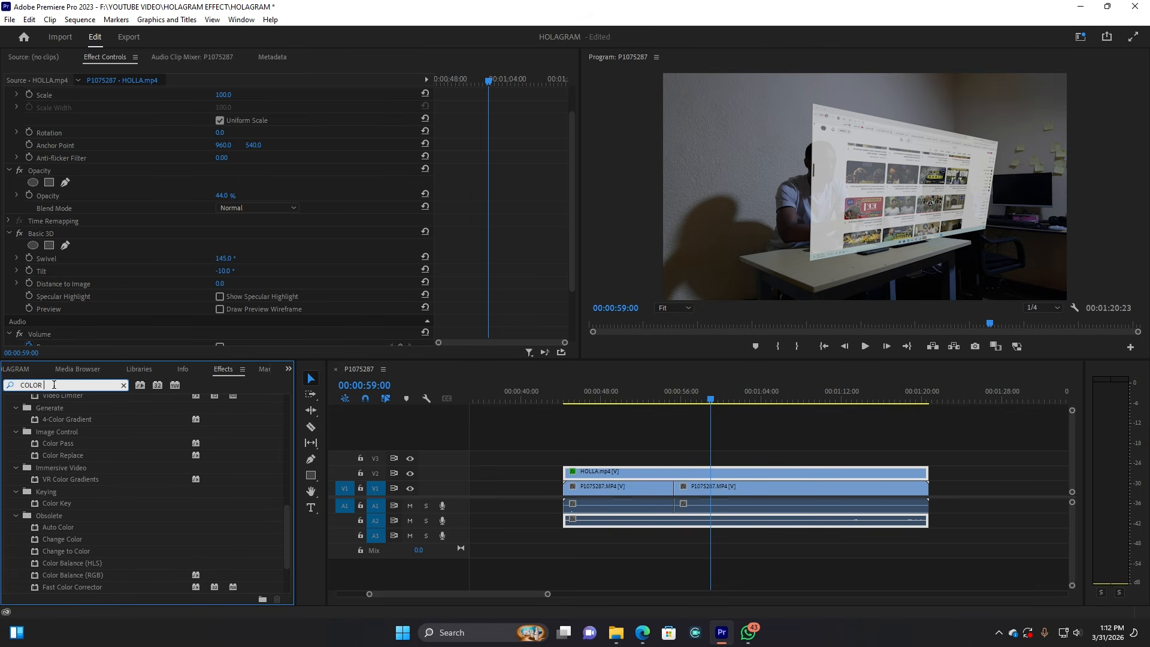
text(RGB)
click(80, 472)
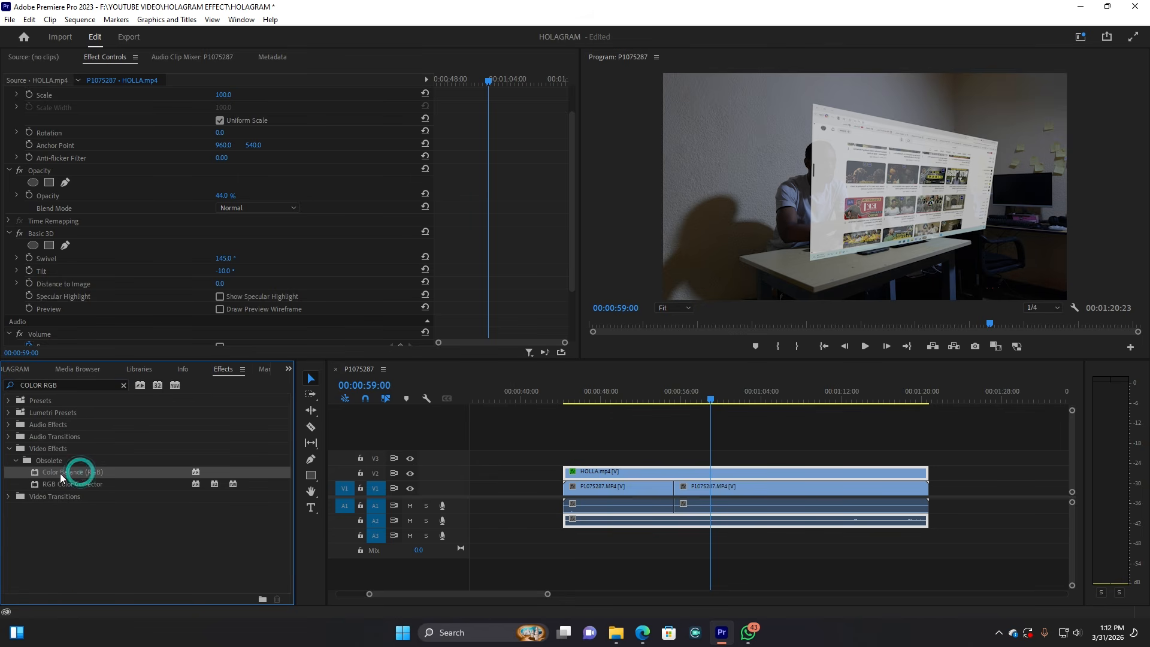
drag(56, 472, 707, 472)
Try Red at 49 and a different Green value in Color Balance (RGB), undoing each change.
scroll(362, 262, down, 5)
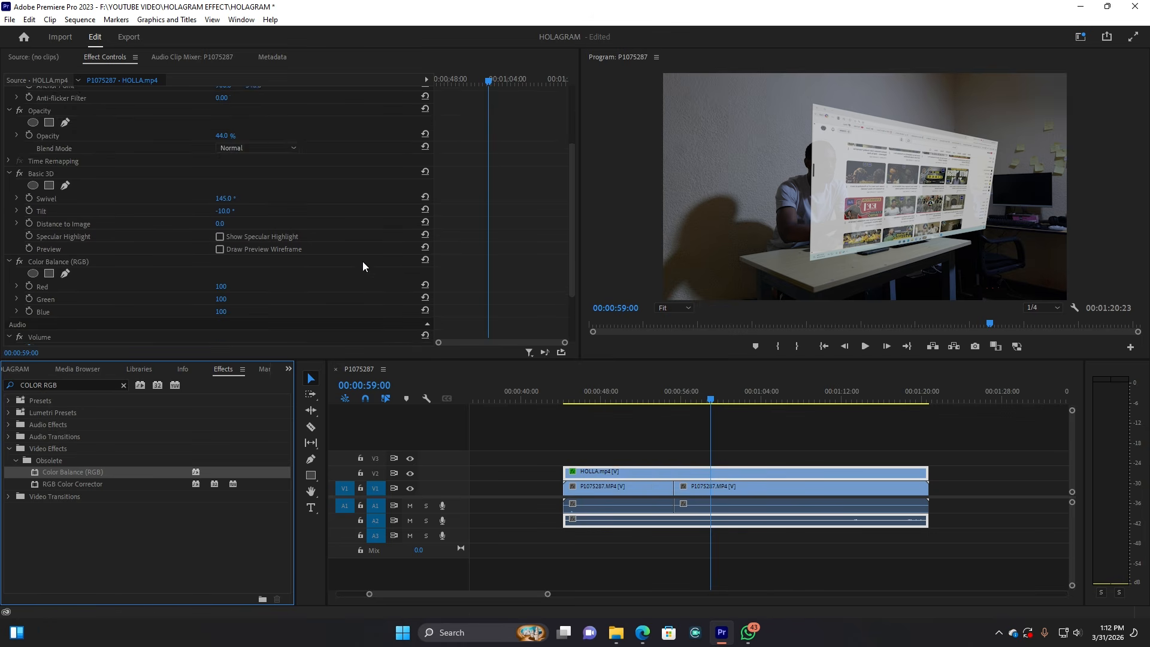
drag(225, 214, 222, 213)
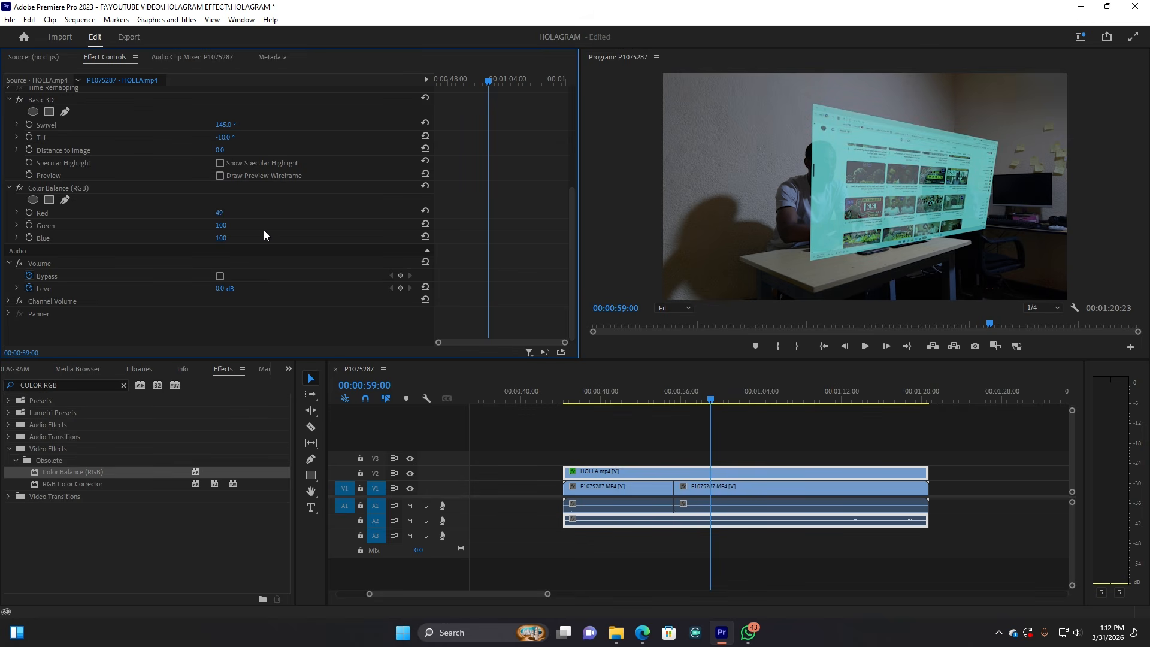
key(ctrl+z)
drag(226, 227, 265, 237)
key(ctrl+z)
key(ctrl+z)
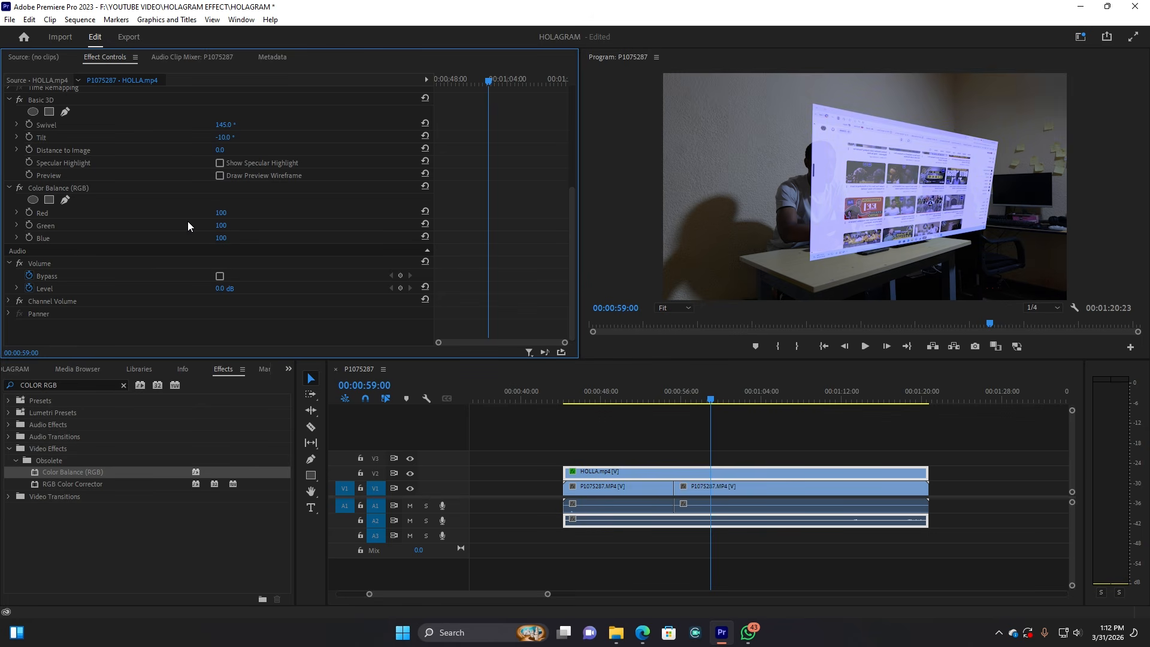
Set the Red value of HOLLA.mp4's Color Balance (RGB) effect to 55 for a cyan tint.
drag(221, 213, 179, 213)
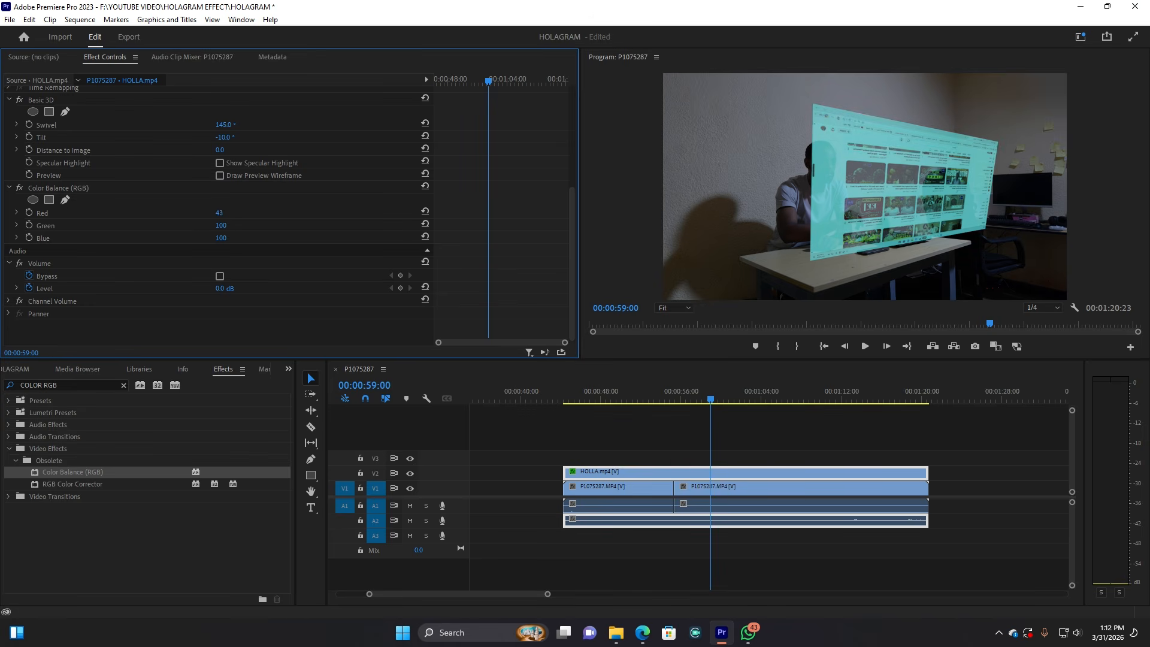
drag(221, 212, 223, 212)
Search the effects for "GLOW" and apply the Alpha Glow effect to the HOLLA.mp4 clip.
click(86, 384)
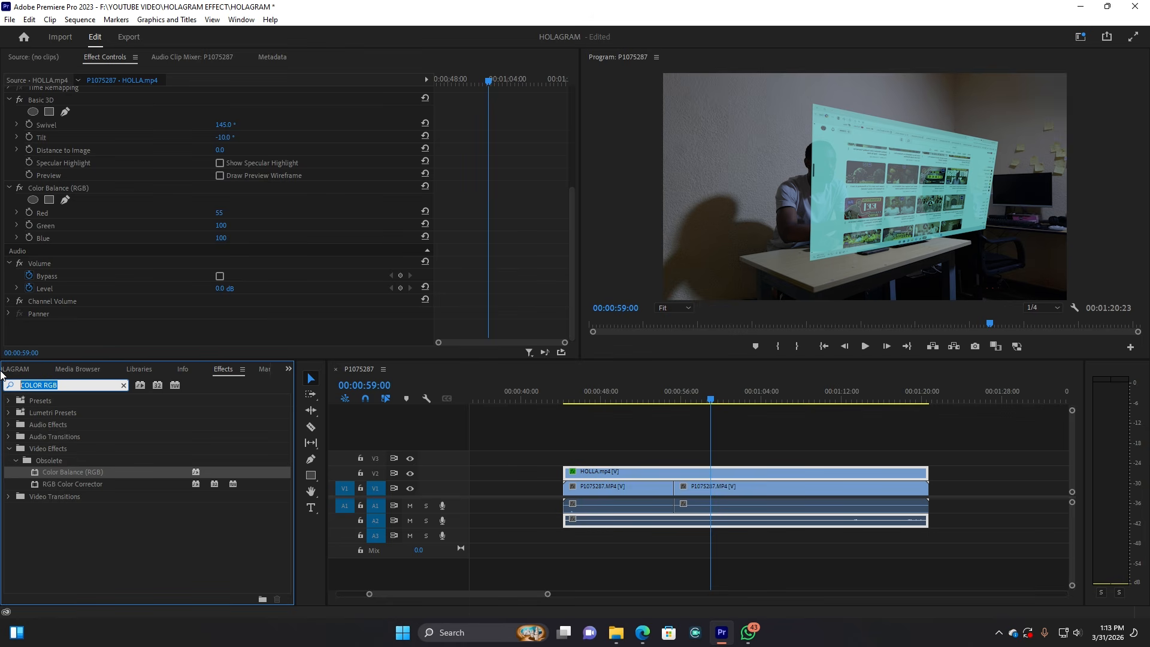
text(GLOW)
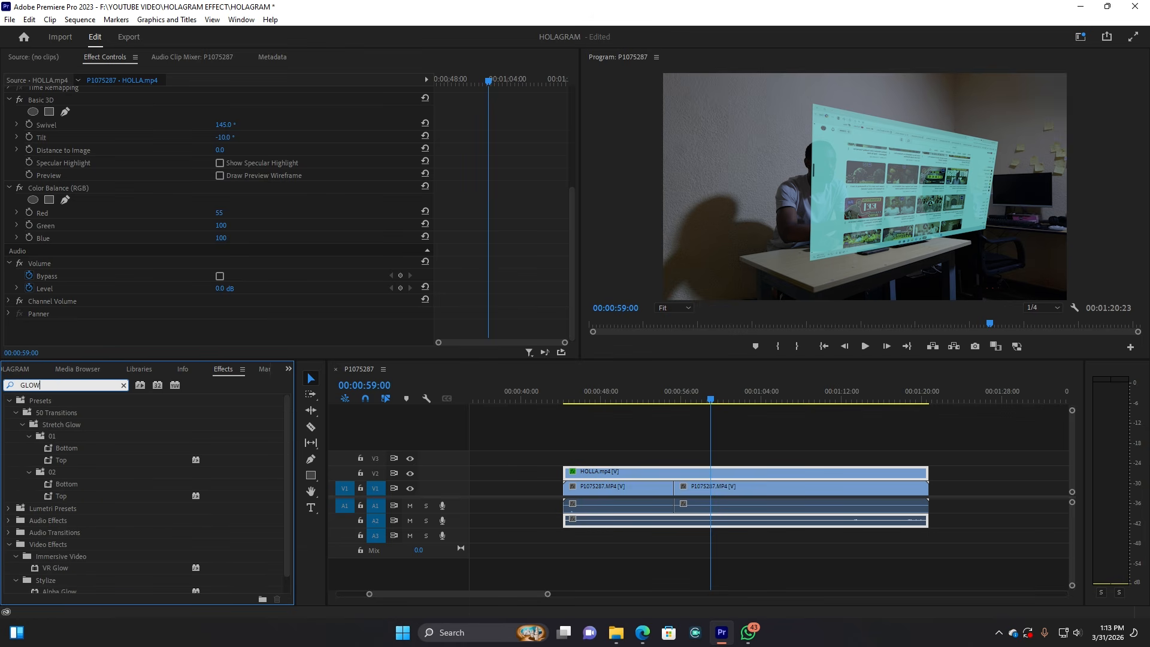
scroll(80, 476, down, 1)
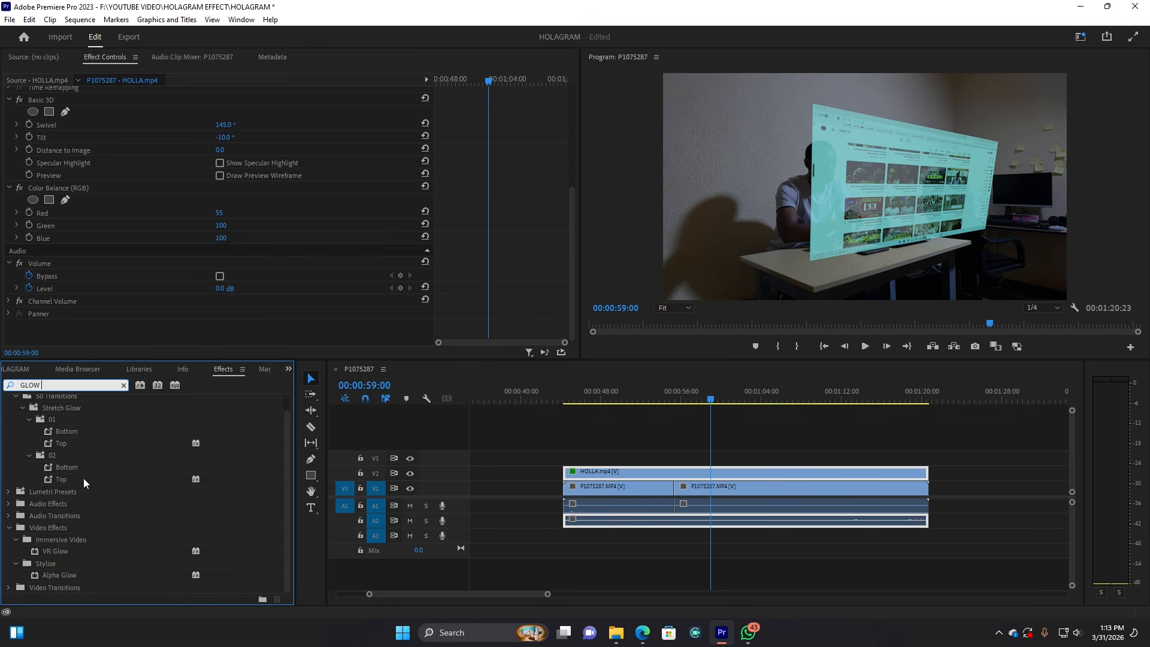
click(66, 575)
drag(71, 579, 742, 476)
Set Alpha Glow's Glow to 51 and Brightness to 235, and choose a light cyan Start Color.
scroll(347, 277, down, 3)
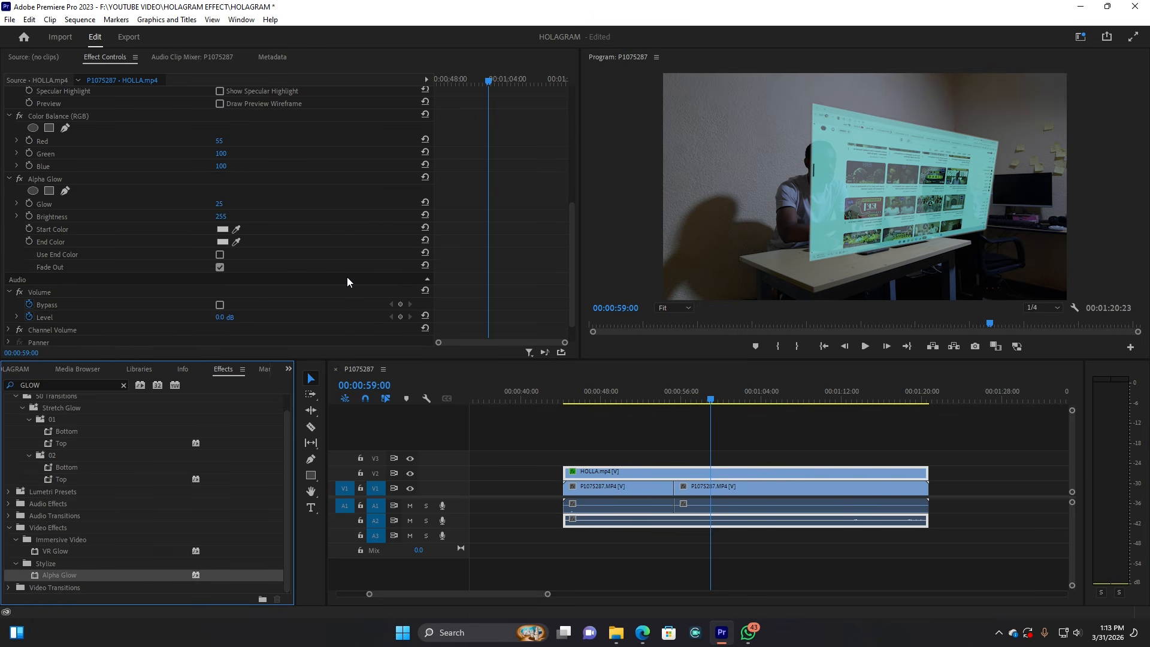
mouse_move(219, 205)
mouse_down()
mouse_move(259, 205)
mouse_move(164, 216)
mouse_move(217, 204)
mouse_move(235, 204)
mouse_move(237, 216)
mouse_up()
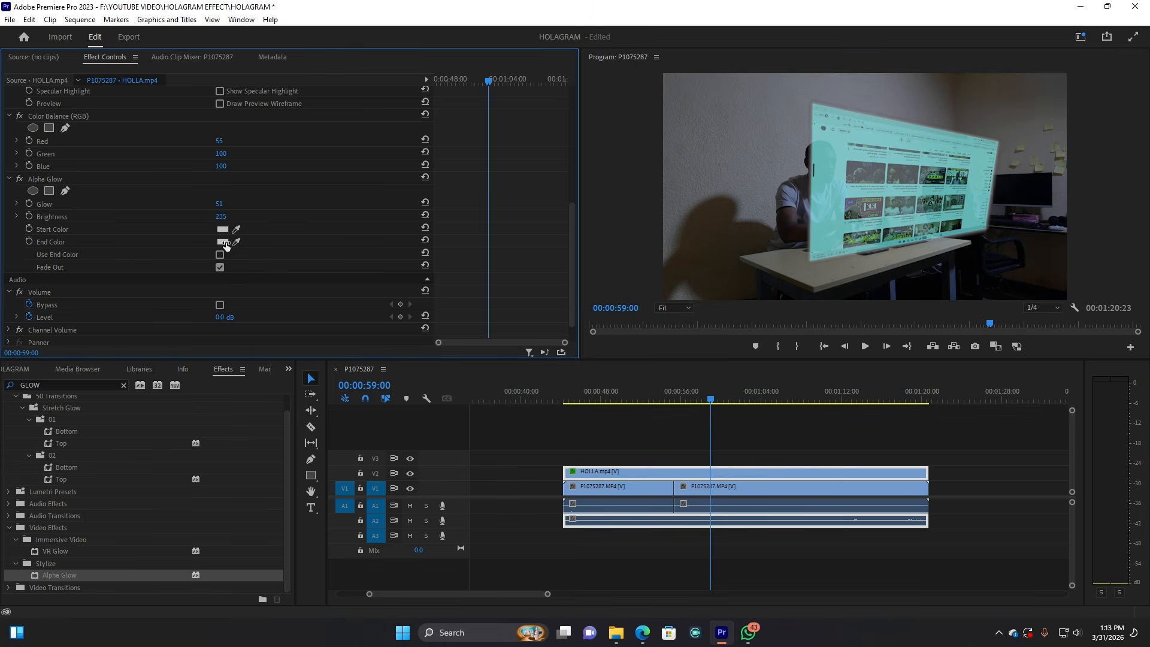
click(222, 229)
mouse_move(469, 364)
mouse_down()
mouse_move(433, 388)
mouse_move(444, 389)
mouse_up()
drag(599, 322, 599, 315)
drag(501, 376, 477, 389)
click(690, 232)
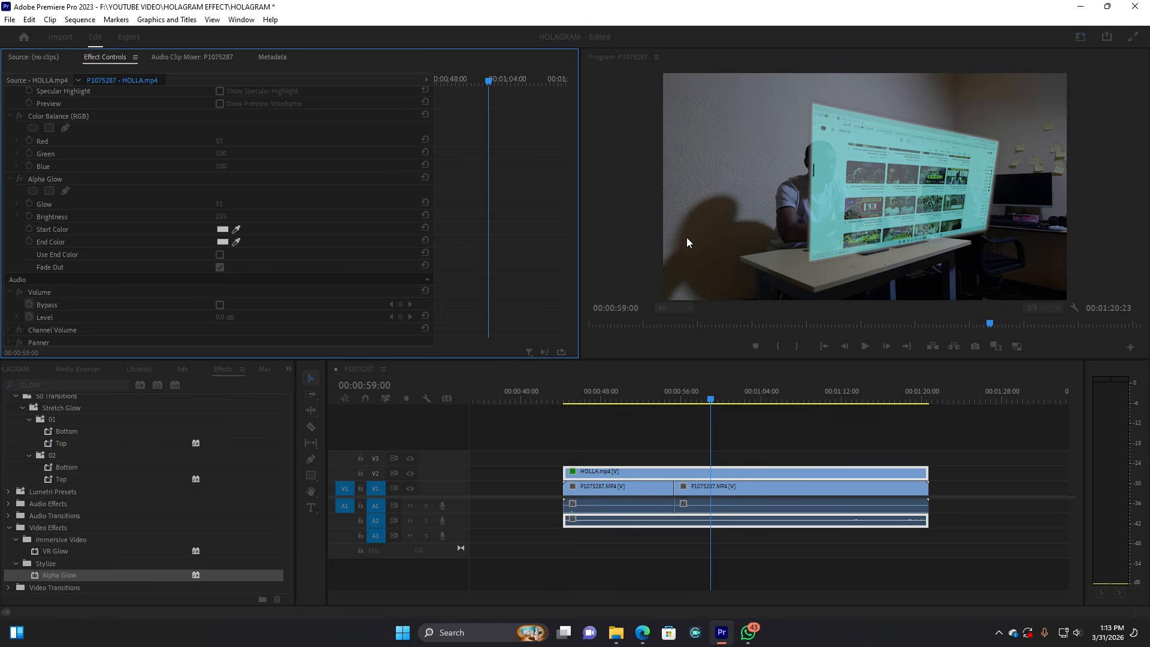
Set Alpha Glow's End Color to the light cyan A8FFFE.
click(222, 242)
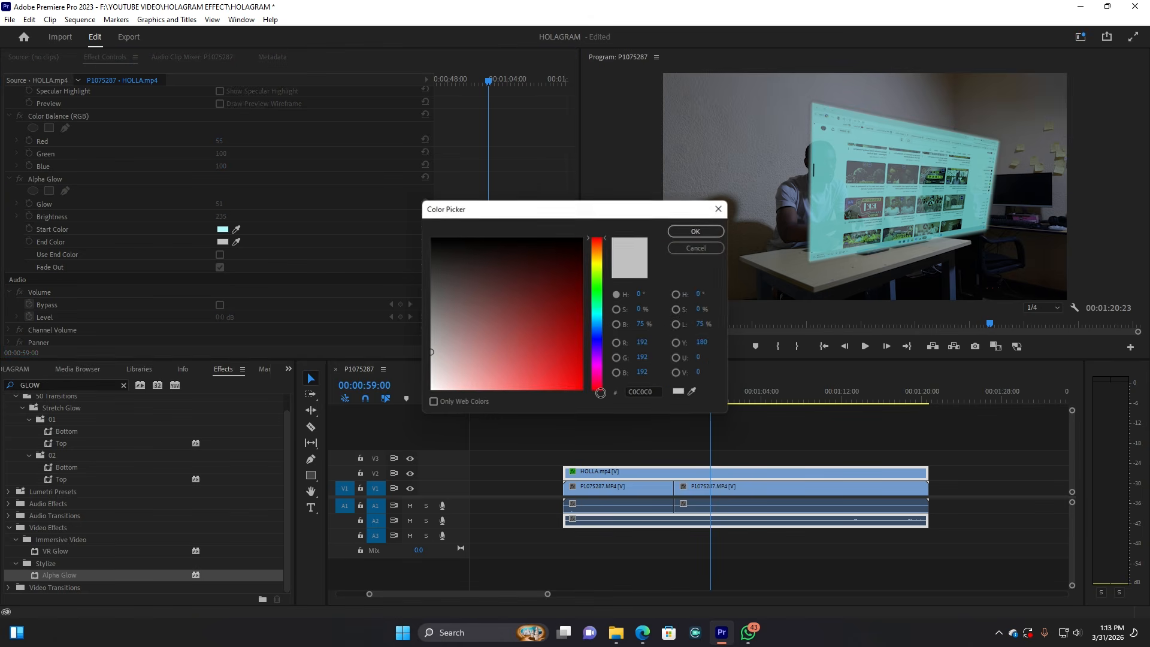
click(598, 313)
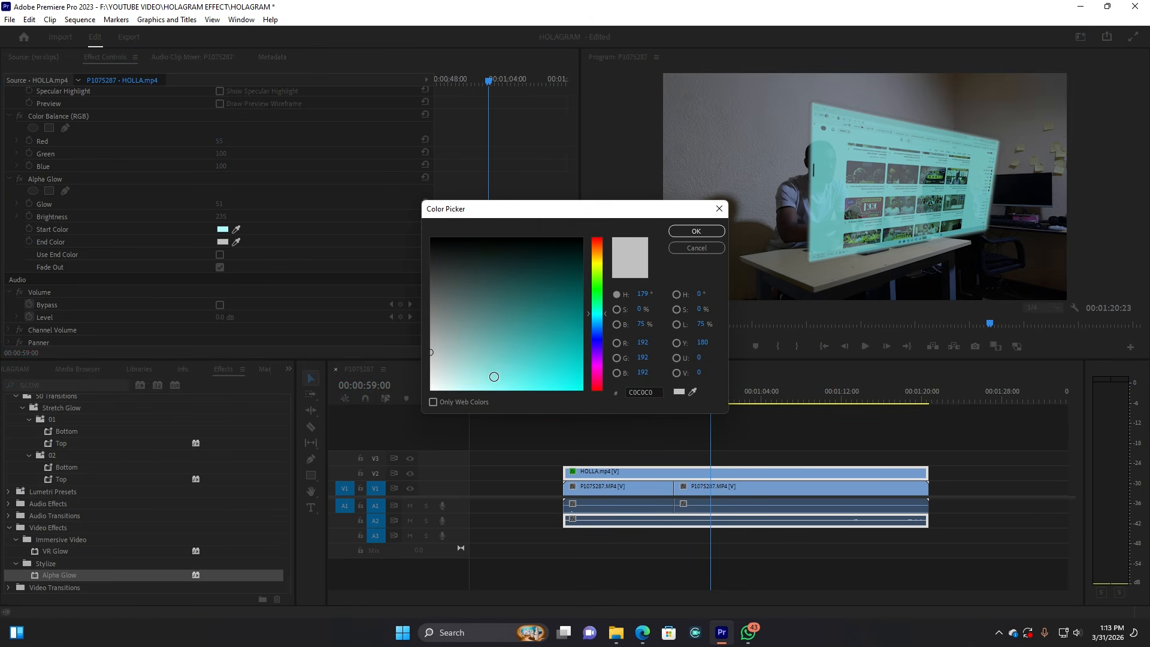
drag(495, 378, 482, 395)
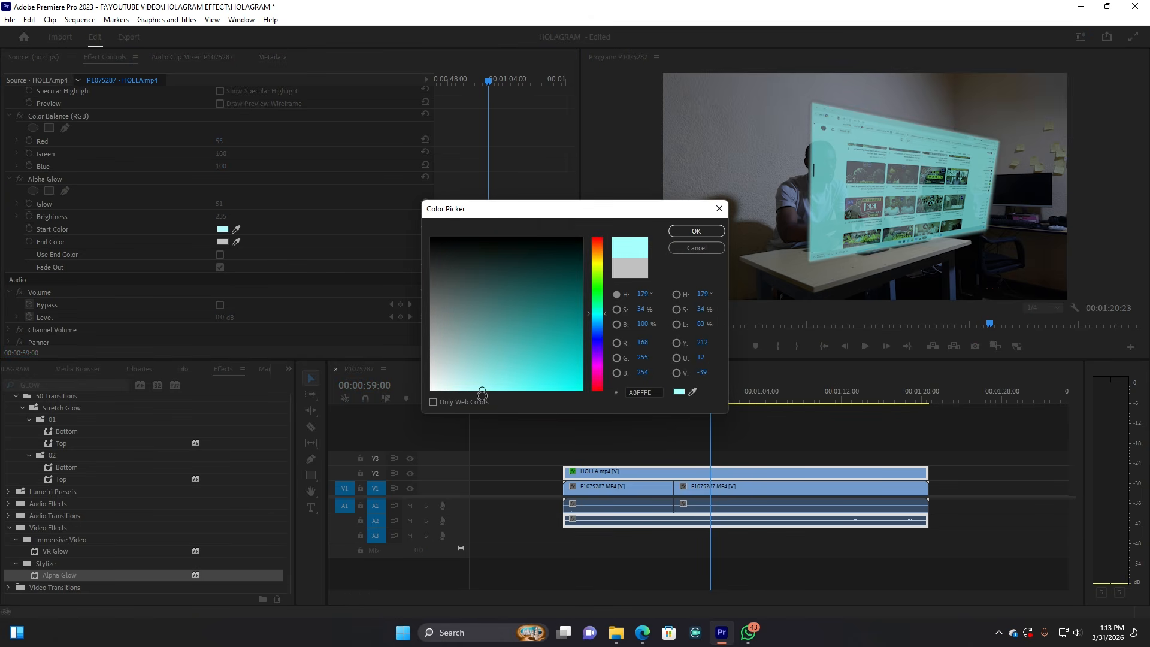
click(696, 232)
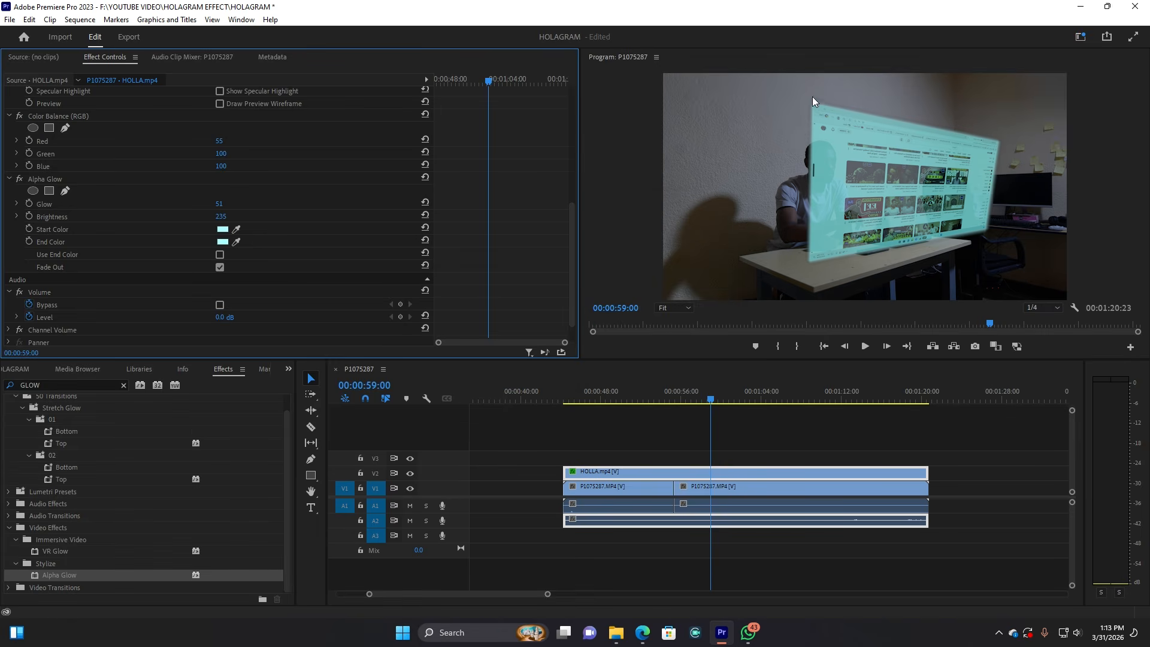
Search the effects for "WAVE WAR" and apply the Wave Warp effect to the HOLLA.mp4 clip.
click(63, 384)
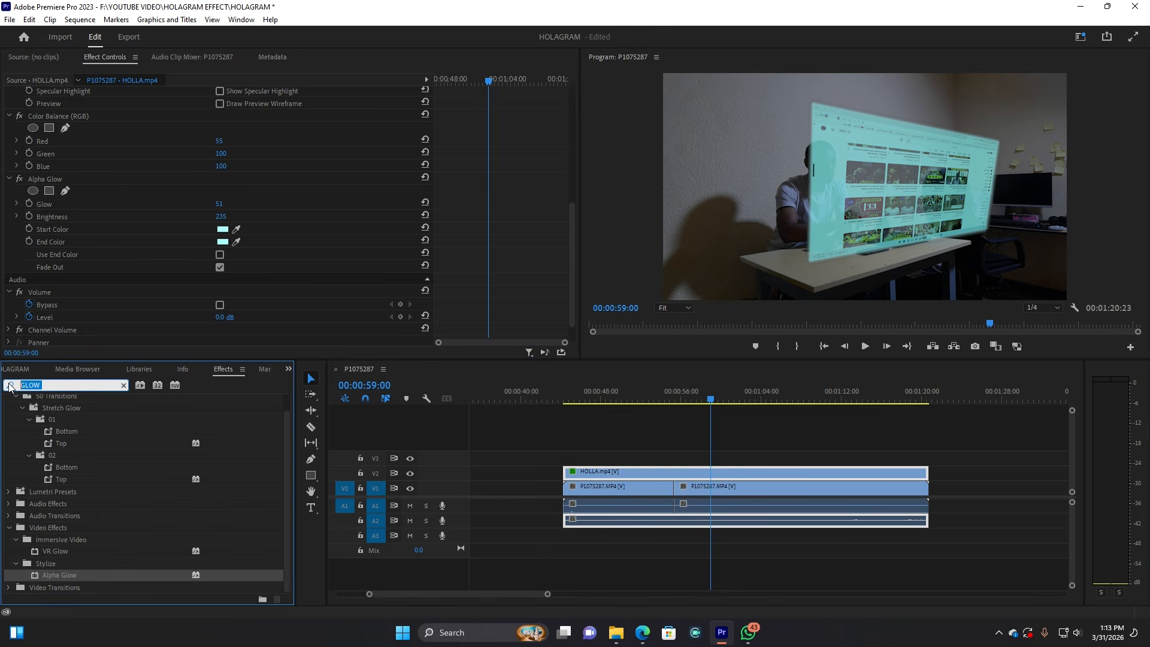
text(WAVE)
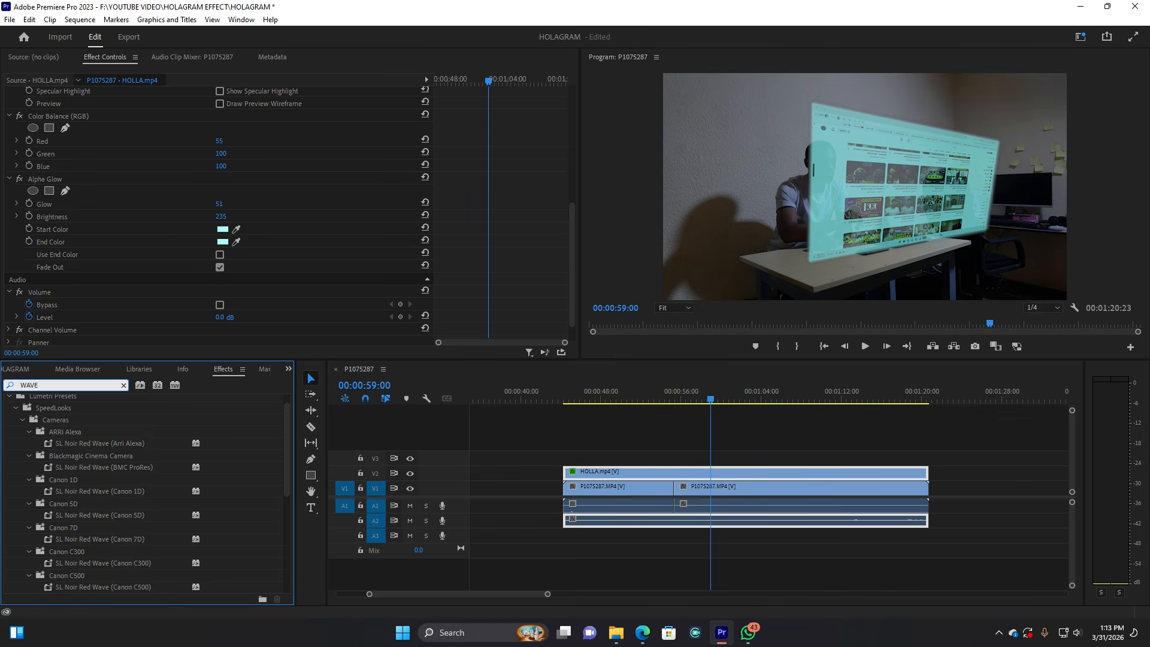
text( WAR)
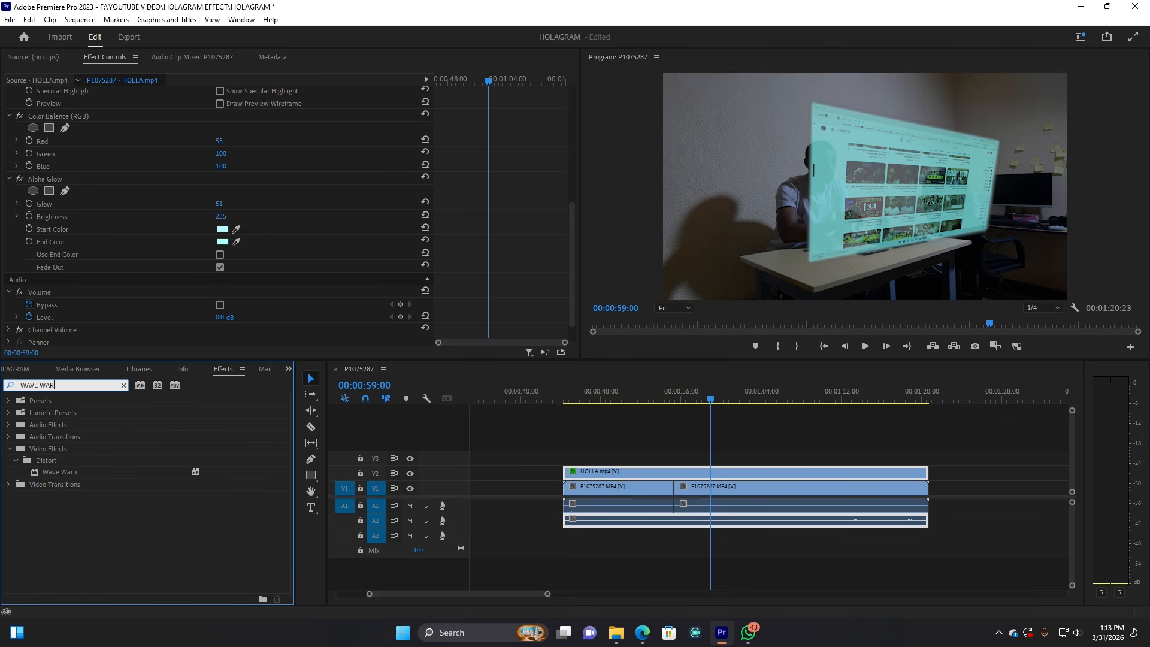
mouse_move(60, 472)
mouse_down()
mouse_move(732, 457)
mouse_move(703, 473)
mouse_up()
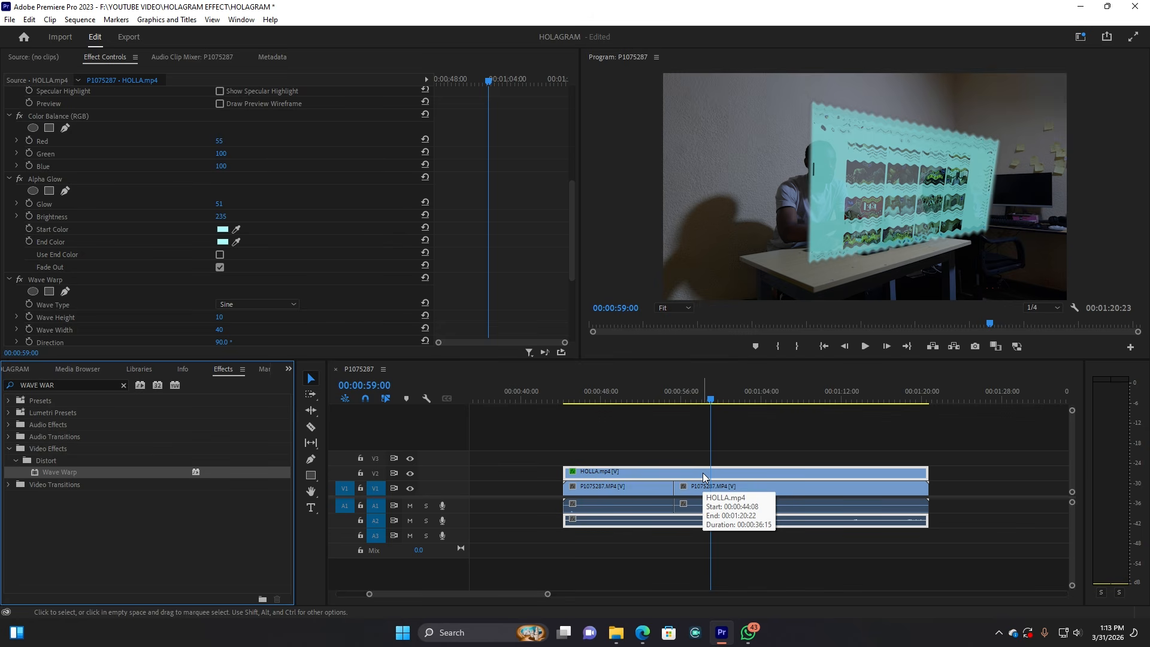
Set the Wave Warp effect's Wave Height to -2 and Wave Width to 224.
click(231, 315)
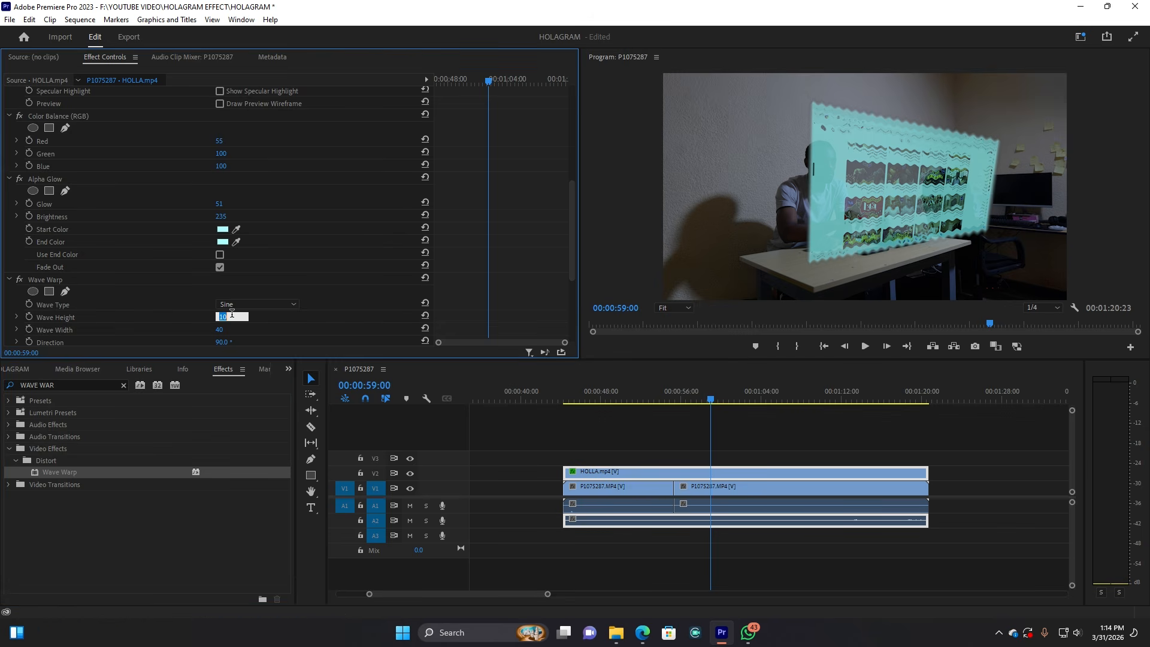
text(-2)
key(Return)
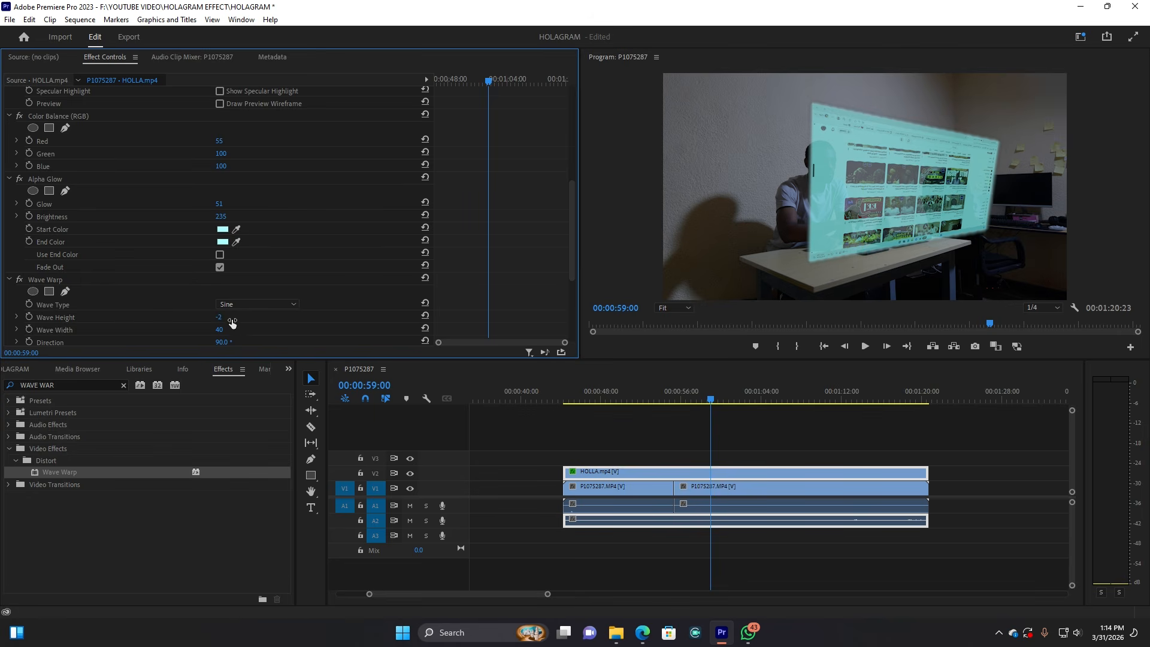
click(231, 327)
text(22)
key(Return)
Set the Wave Warp effect's Wave Speed to 96.6 and play the sequence to preview the hologram.
scroll(199, 304, down, 3)
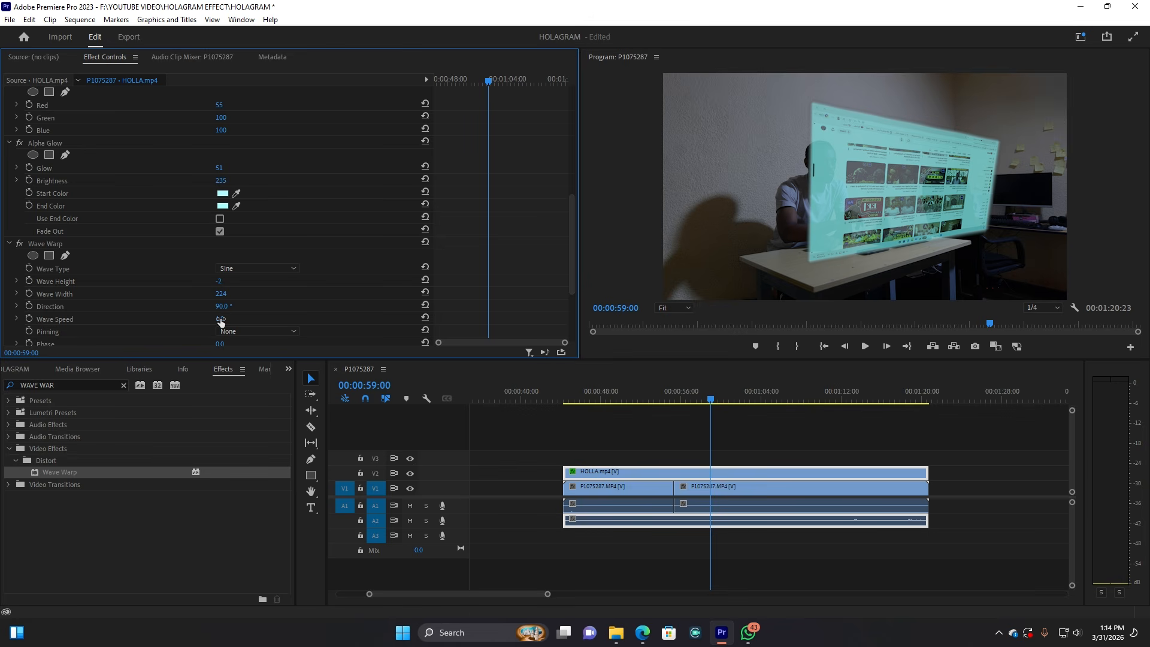
drag(221, 322, 243, 319)
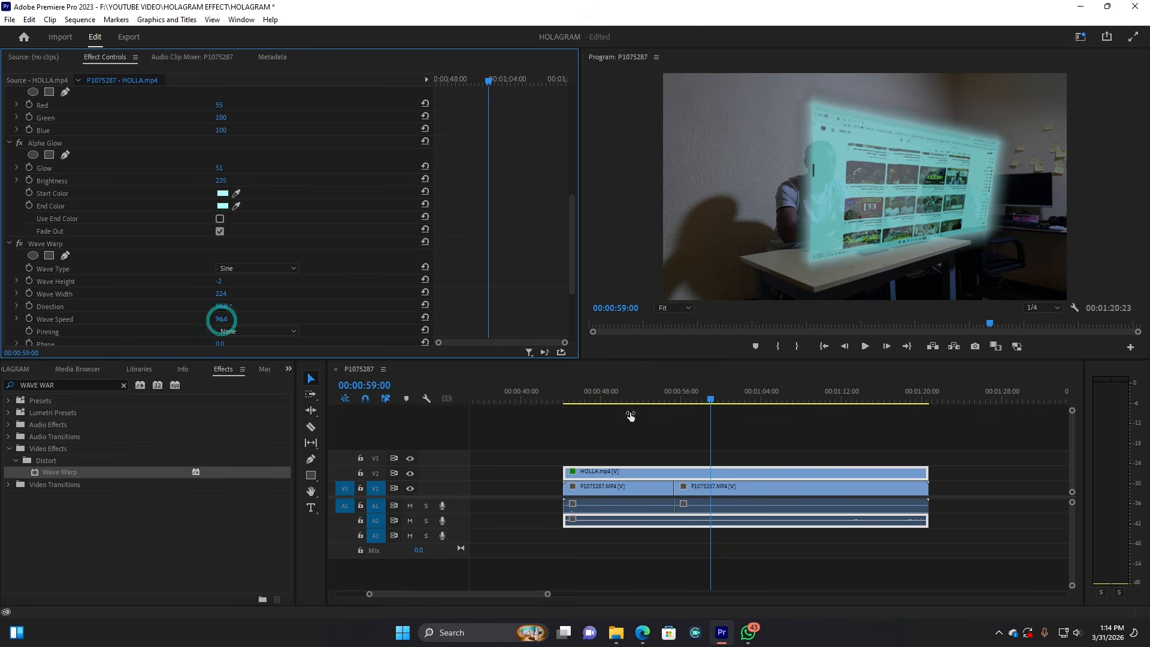
key(space)
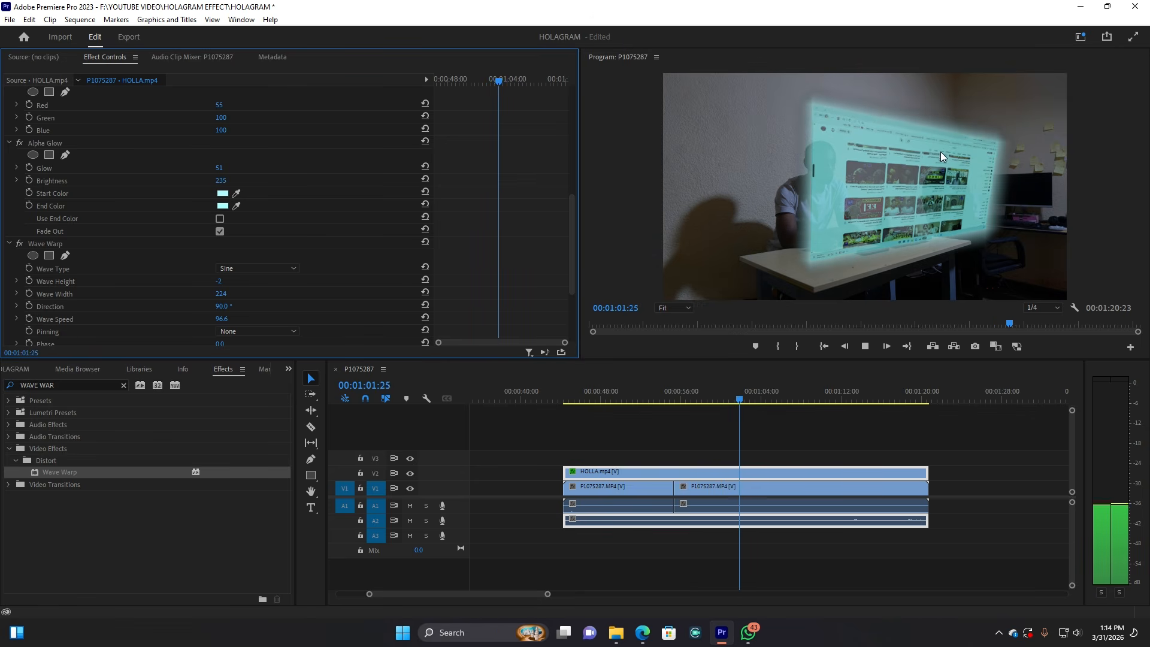
Set the Wave Warp effect's Wave Speed to 100 and play the sequence to preview the hologram.
drag(222, 319, 847, 460)
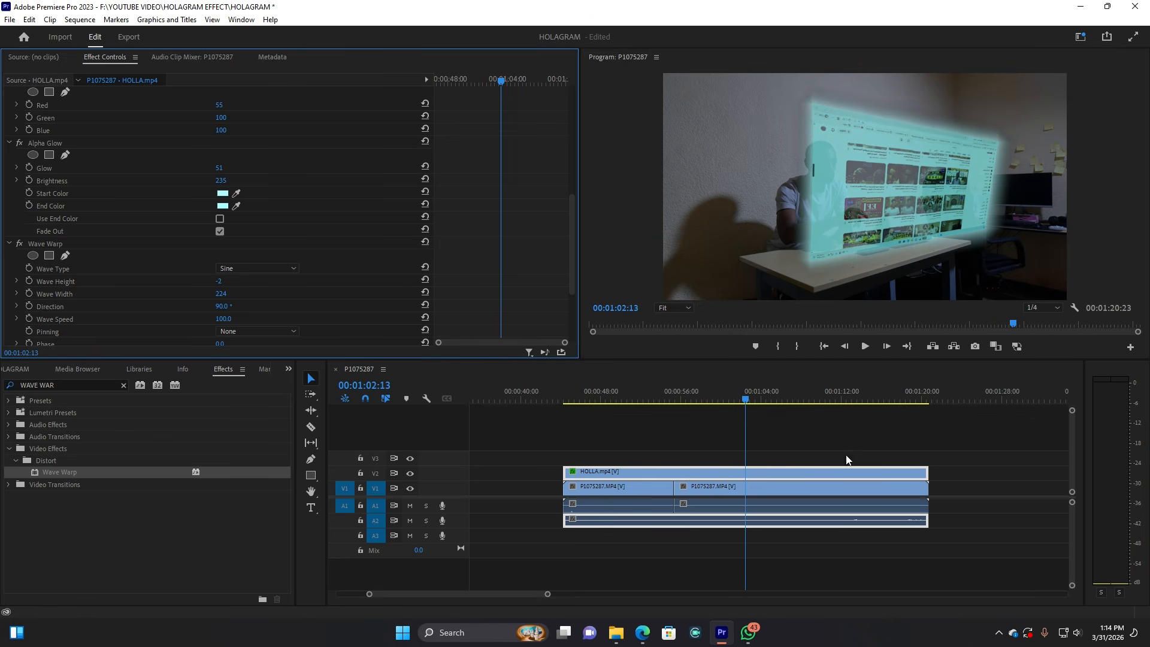
click(705, 392)
key(space)
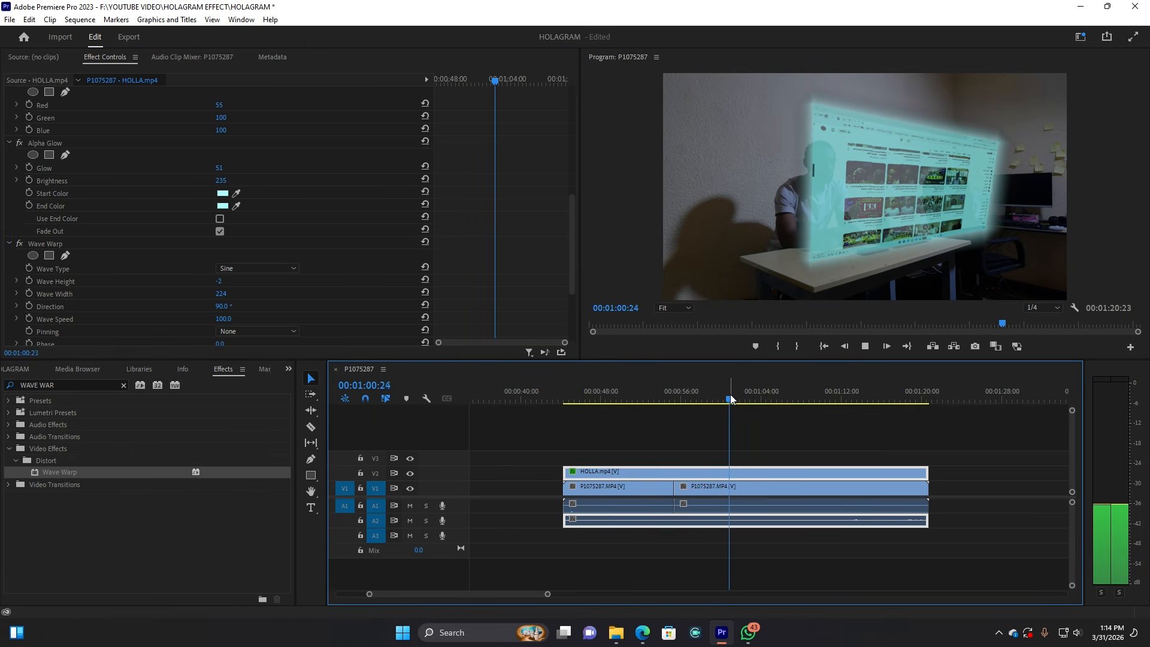
key(space)
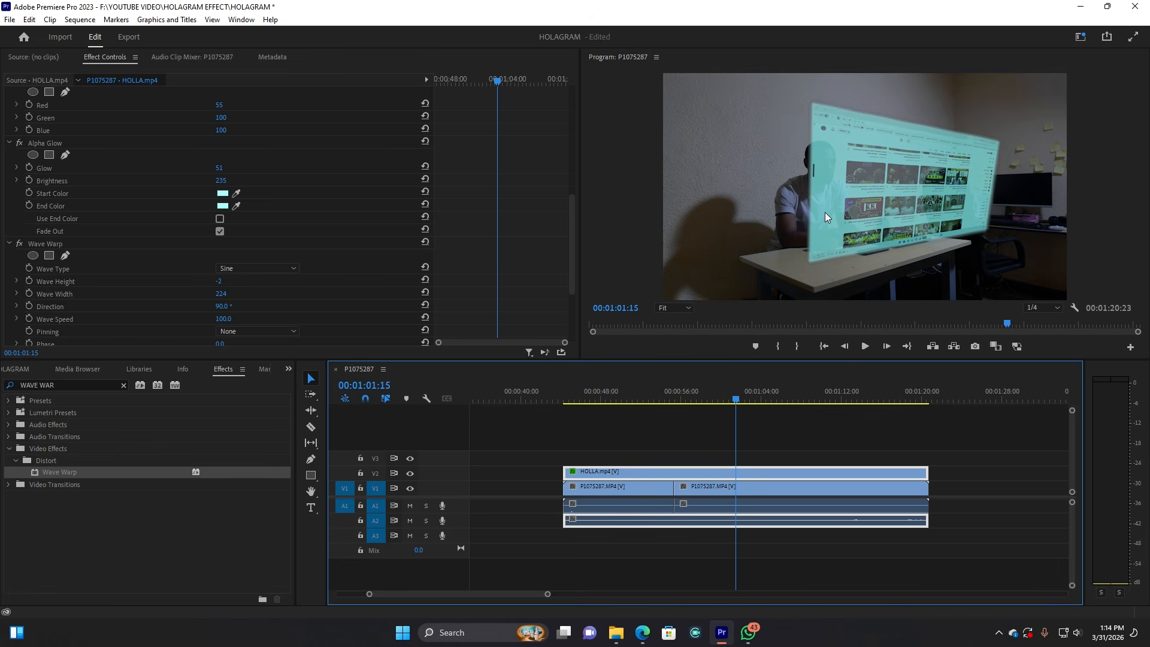
Step back to 00:01:01:08 and set the HOLLA.mp4 clip's Opacity to 43%.
key(Left)
key(Left)
key(Left)
key(Left)
key(Left)
key(Left)
key(Left)
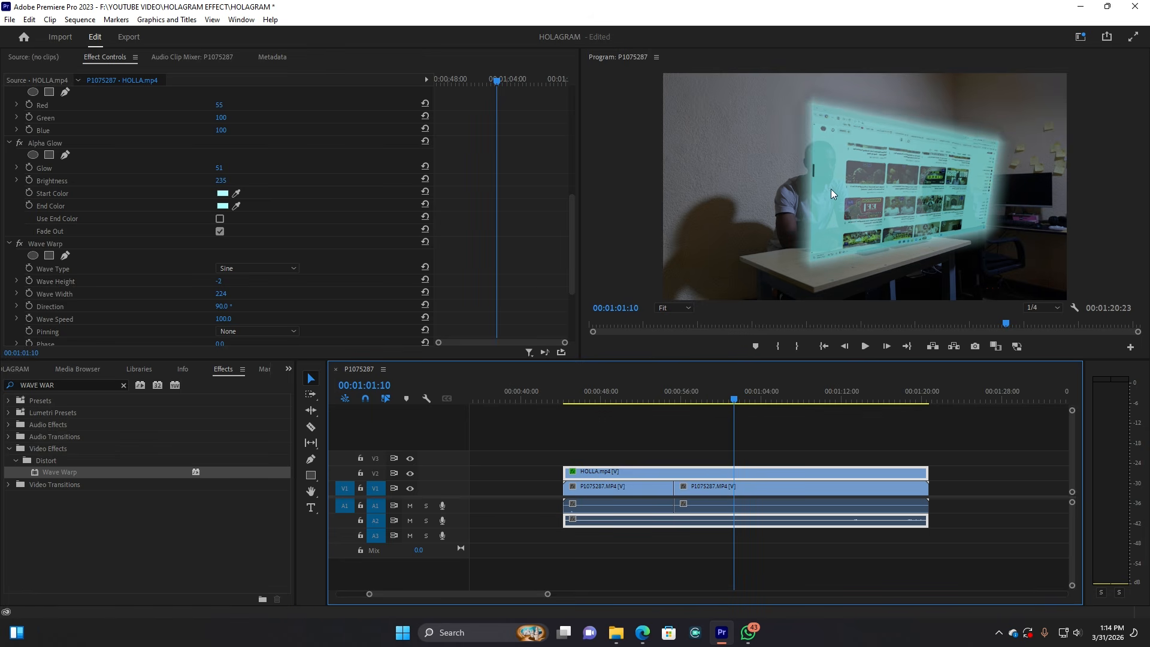
scroll(368, 179, up, 2)
scroll(361, 189, up, 4)
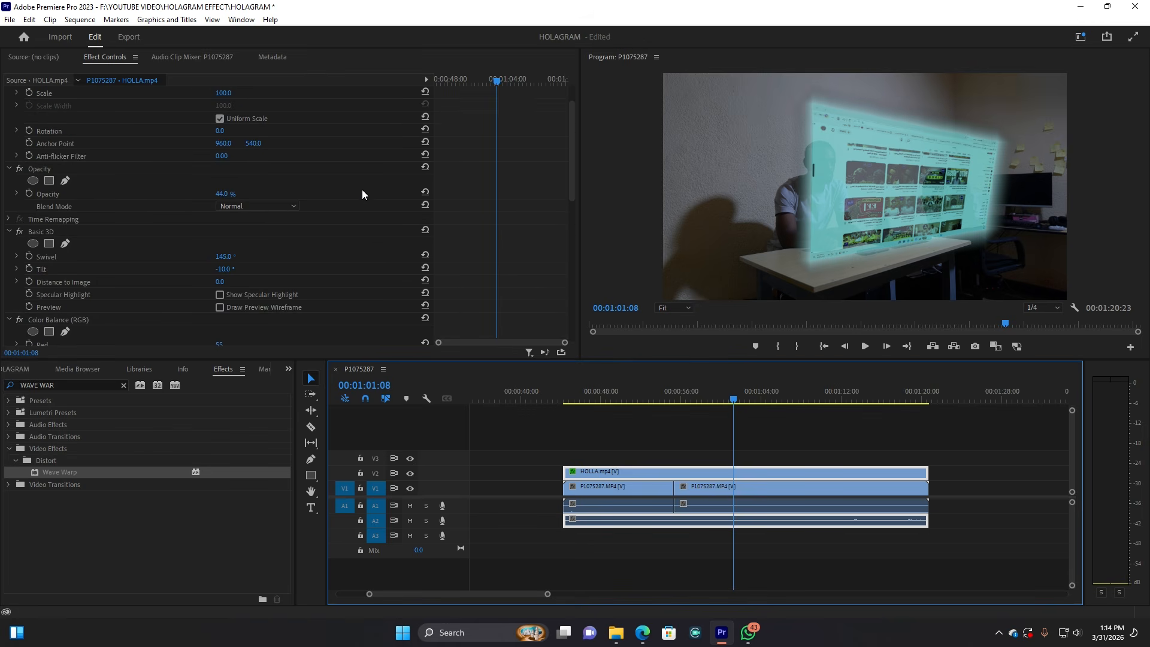
mouse_move(227, 194)
mouse_down()
mouse_move(202, 198)
mouse_move(228, 197)
mouse_up()
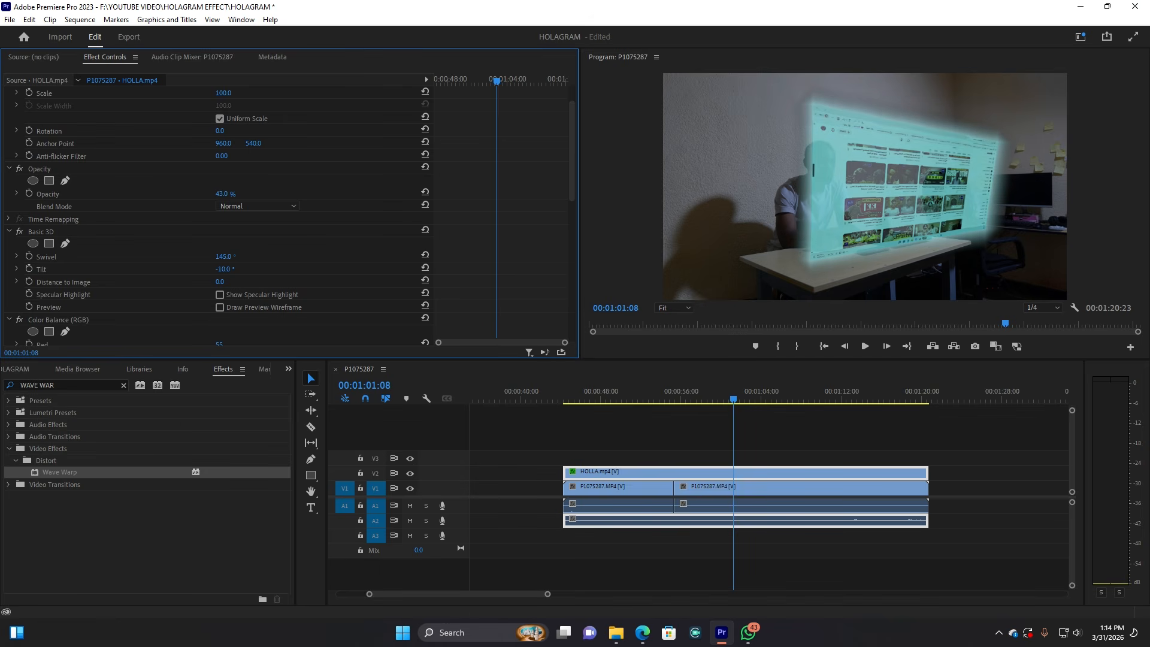
Enable keyframing for the HOLLA.mp4 clip's Position and Scale at 00:00:54:03, where the hologram should be fully open.
click(529, 593)
drag(529, 593, 519, 594)
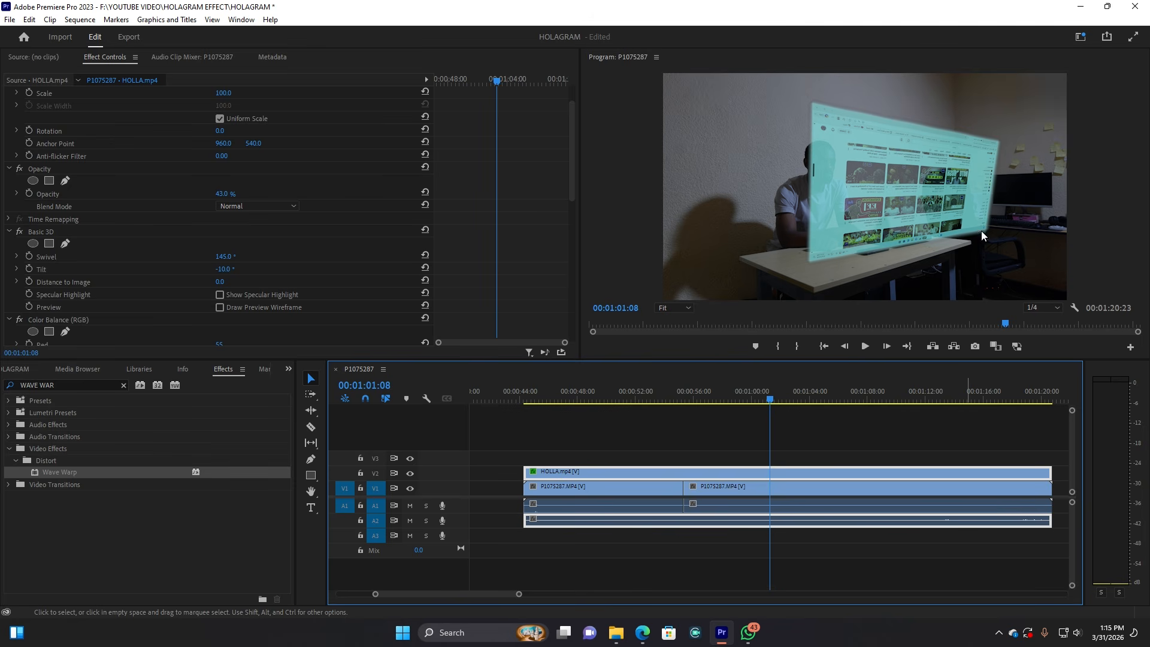
mouse_move(631, 397)
mouse_down()
mouse_move(736, 398)
mouse_move(607, 411)
mouse_move(642, 408)
mouse_up()
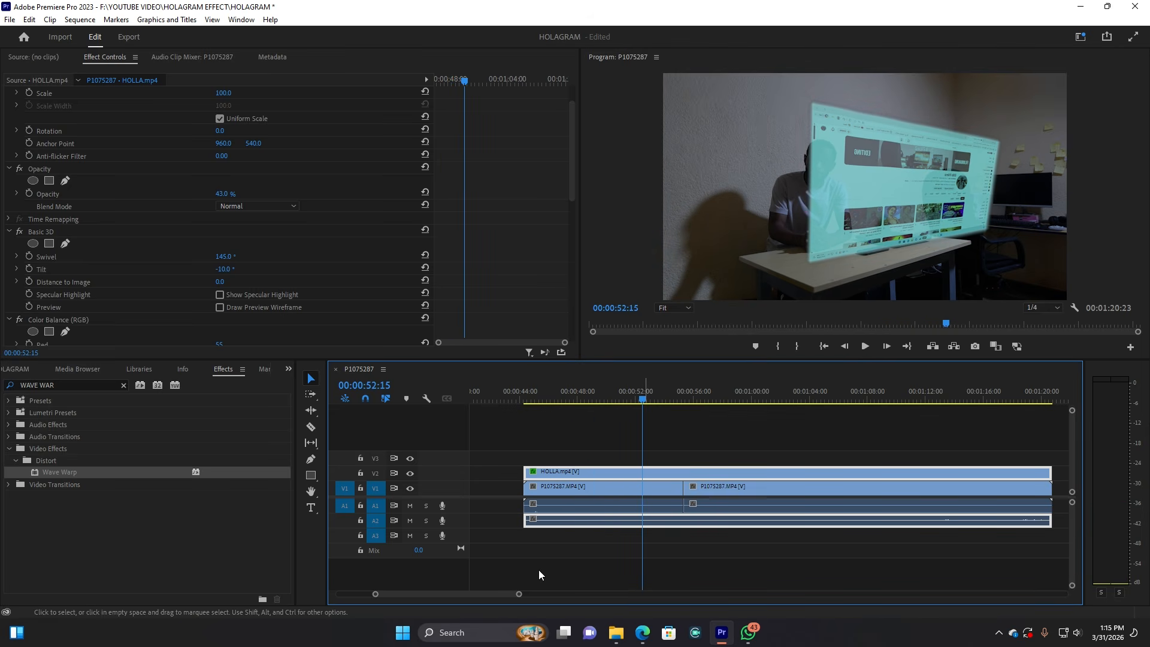
drag(519, 593, 484, 594)
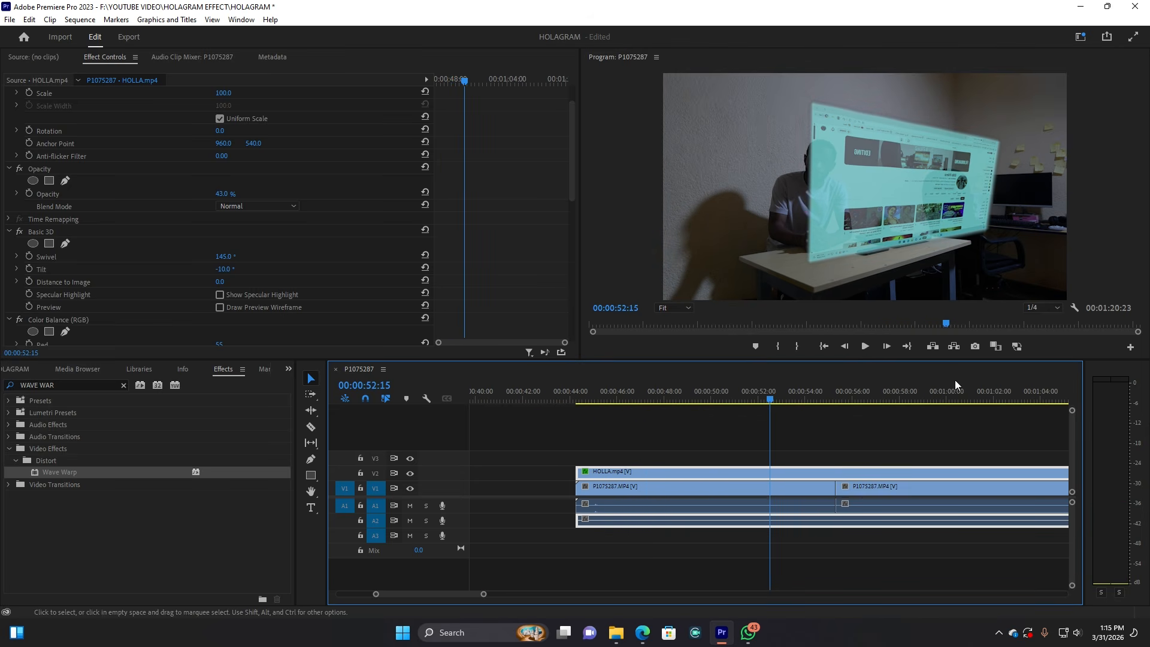
drag(765, 399, 794, 395)
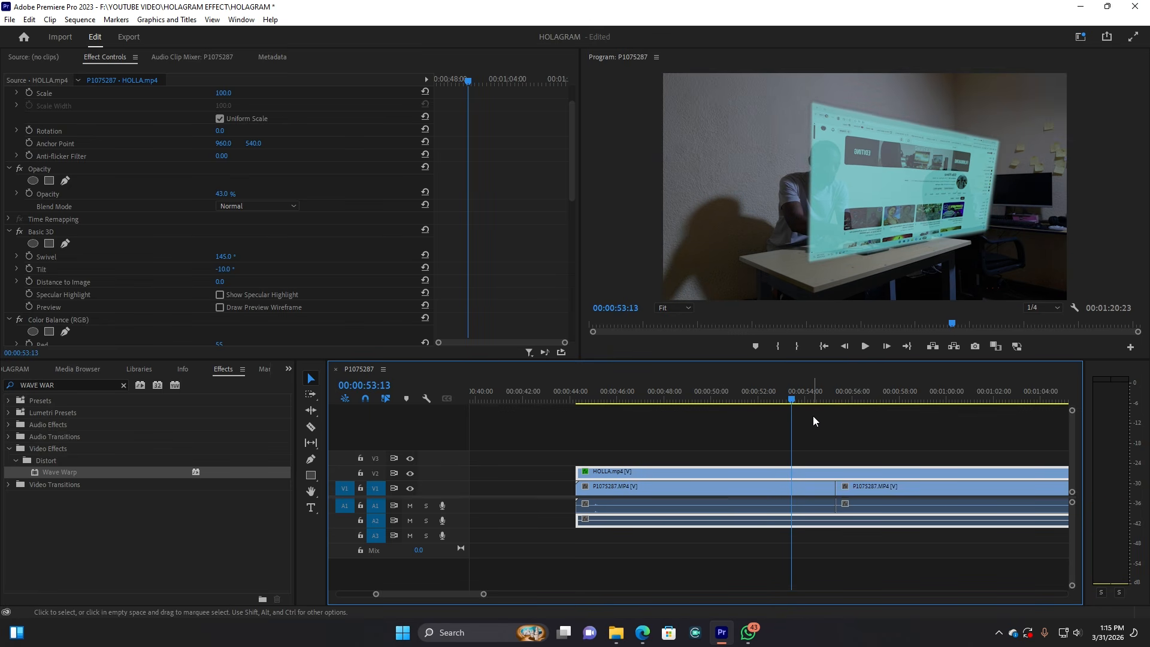
key(space)
key(space)
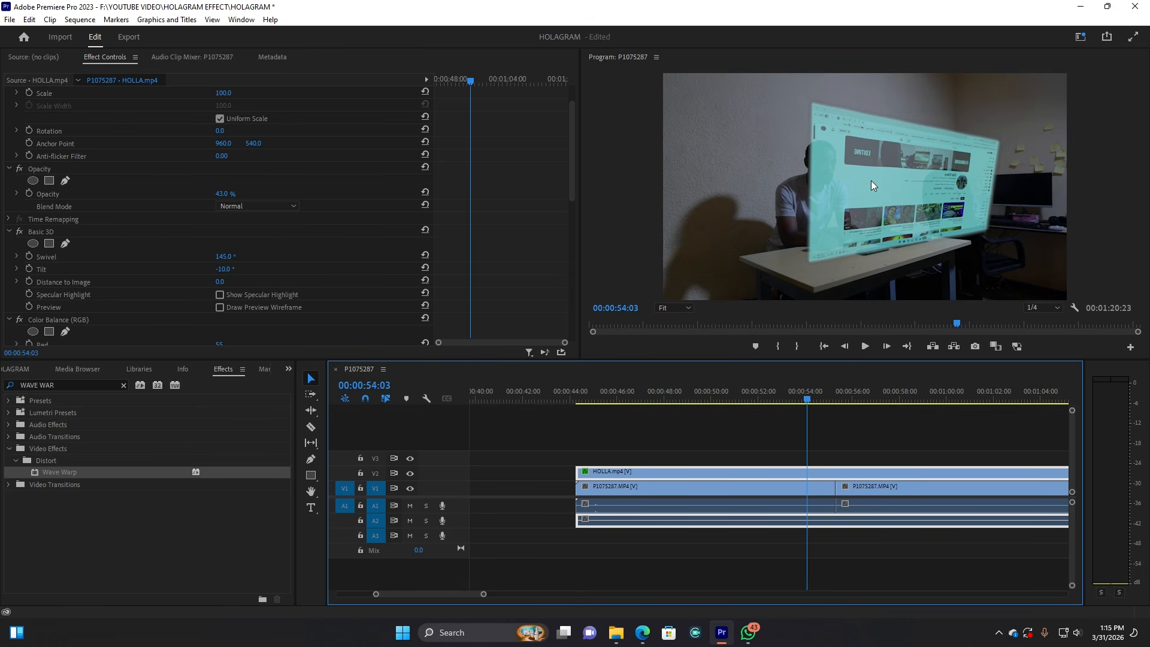
scroll(245, 179, up, 3)
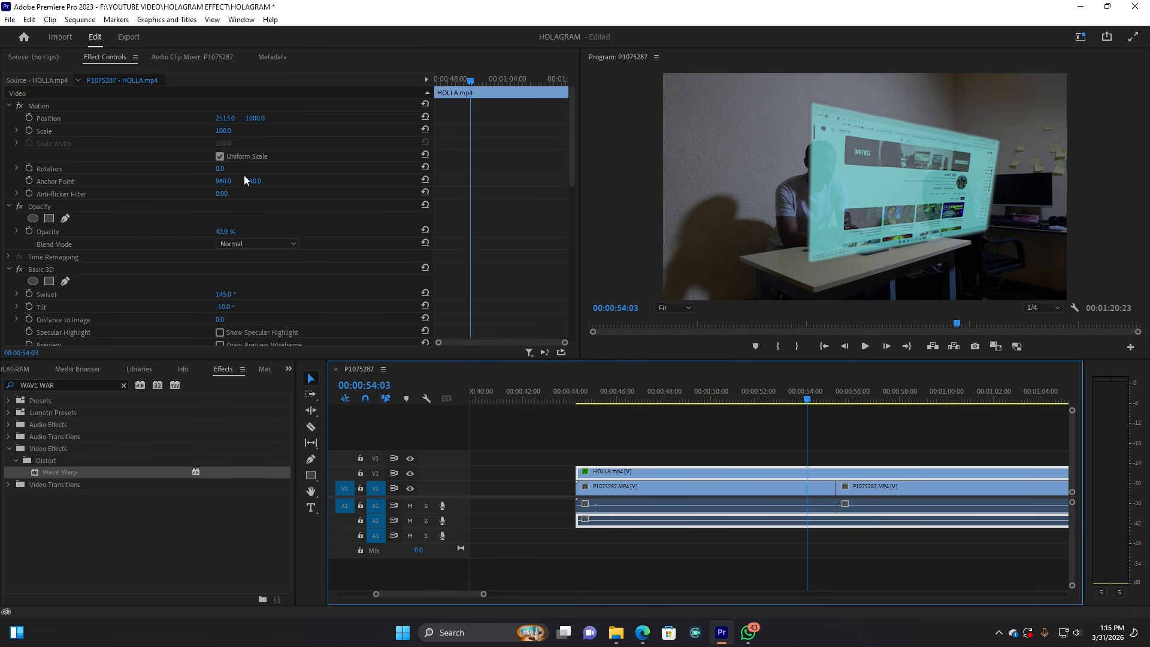
click(29, 120)
click(29, 131)
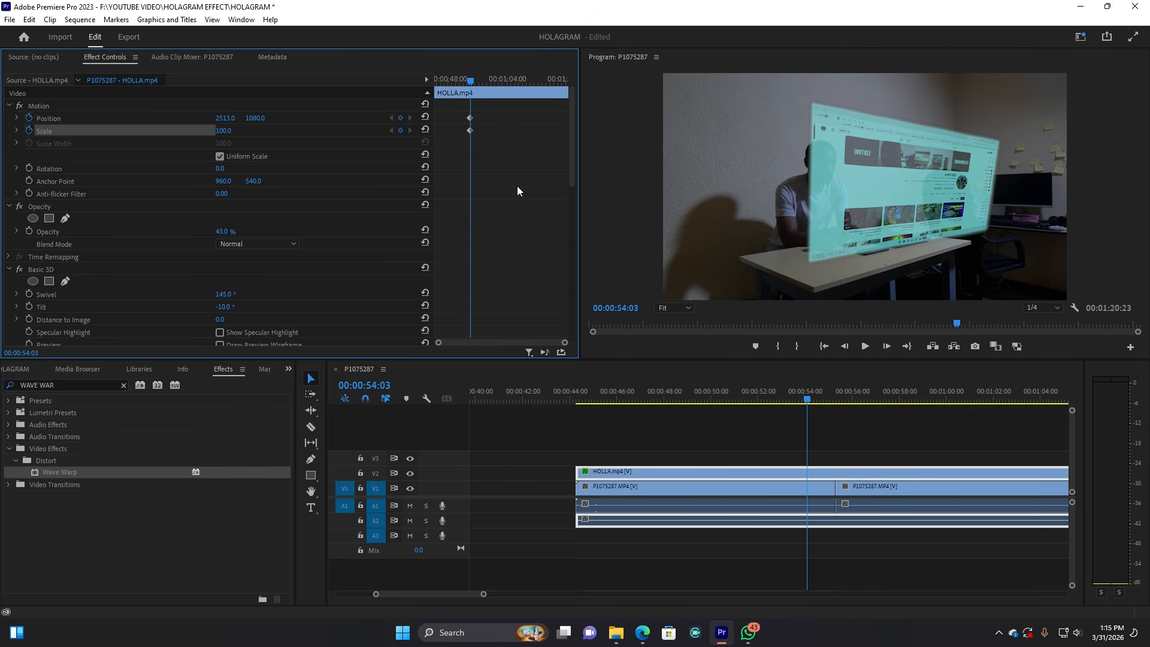
At 00:00:53:27, shrink the HOLLA.mp4 clip to Scale 11 and set its Position to 1977, 1701 over the phone on the desk.
key(Left)
key(Left)
key(Left)
key(Left)
key(Left)
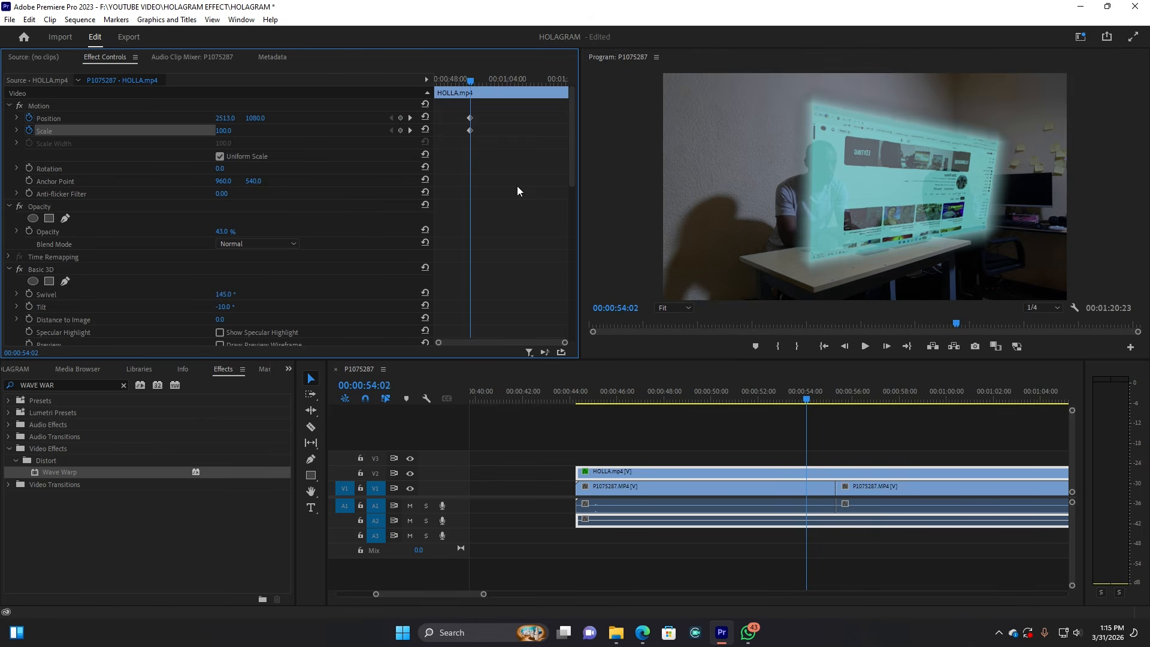
key(Left)
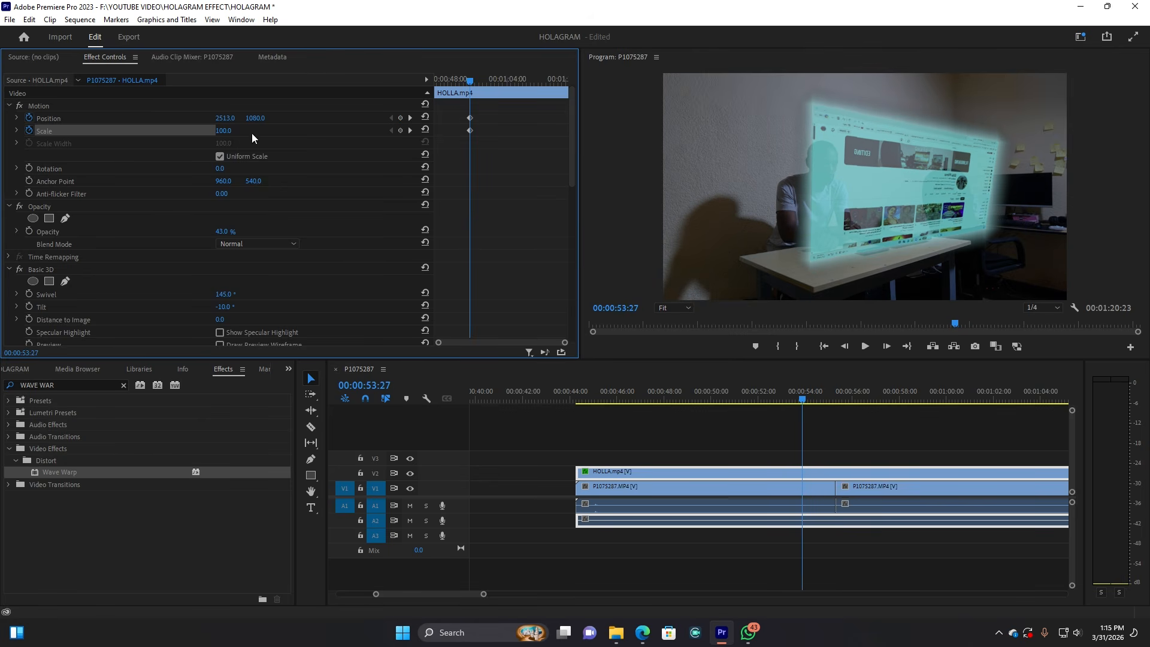
drag(223, 131, 169, 130)
click(251, 117)
text(1349)
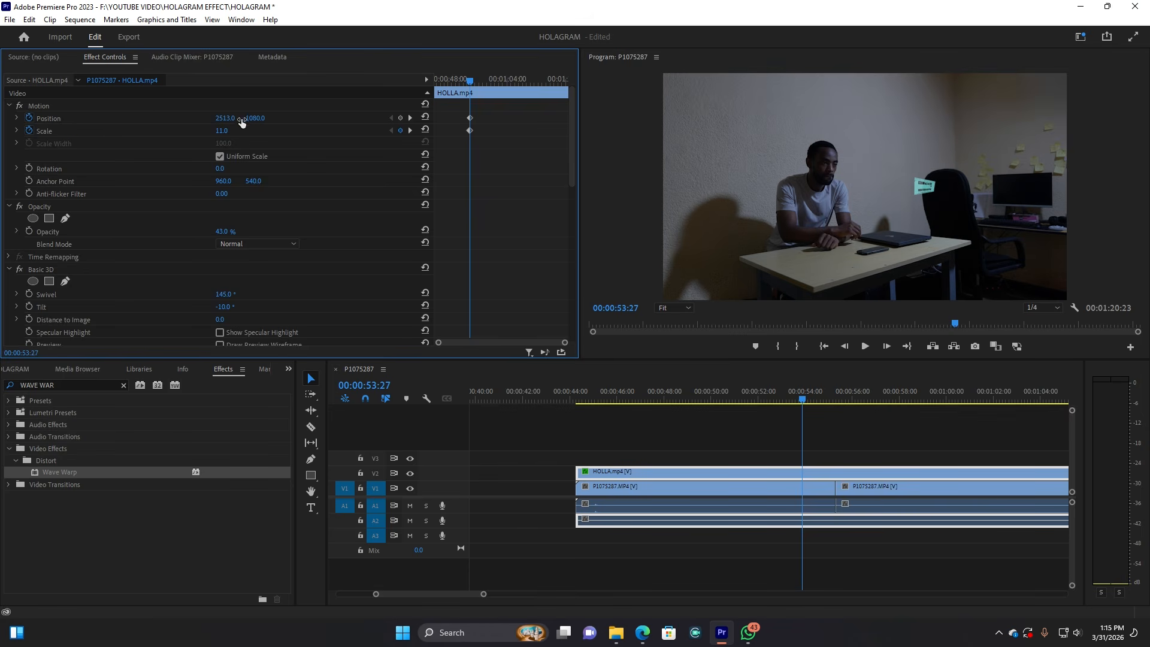
key(Return)
drag(255, 118, 414, 118)
drag(225, 118, 5, 118)
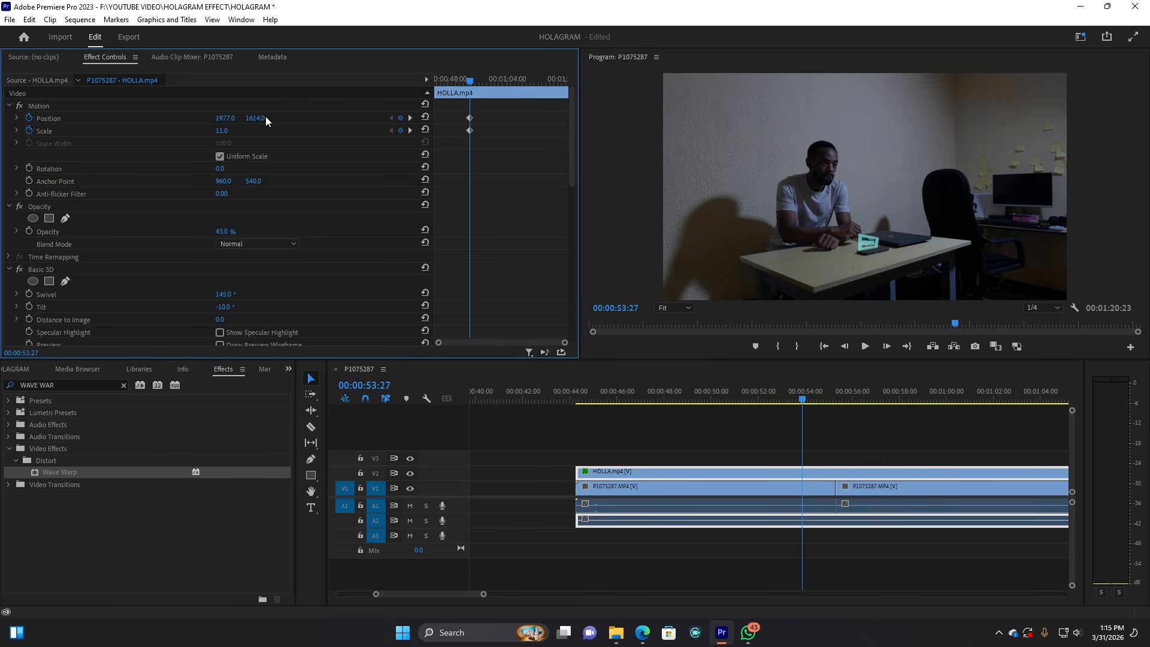
drag(293, 120, 356, 120)
Set the clip's Scale to 0 at 00:00:53:27 and play the opening animation.
click(223, 130)
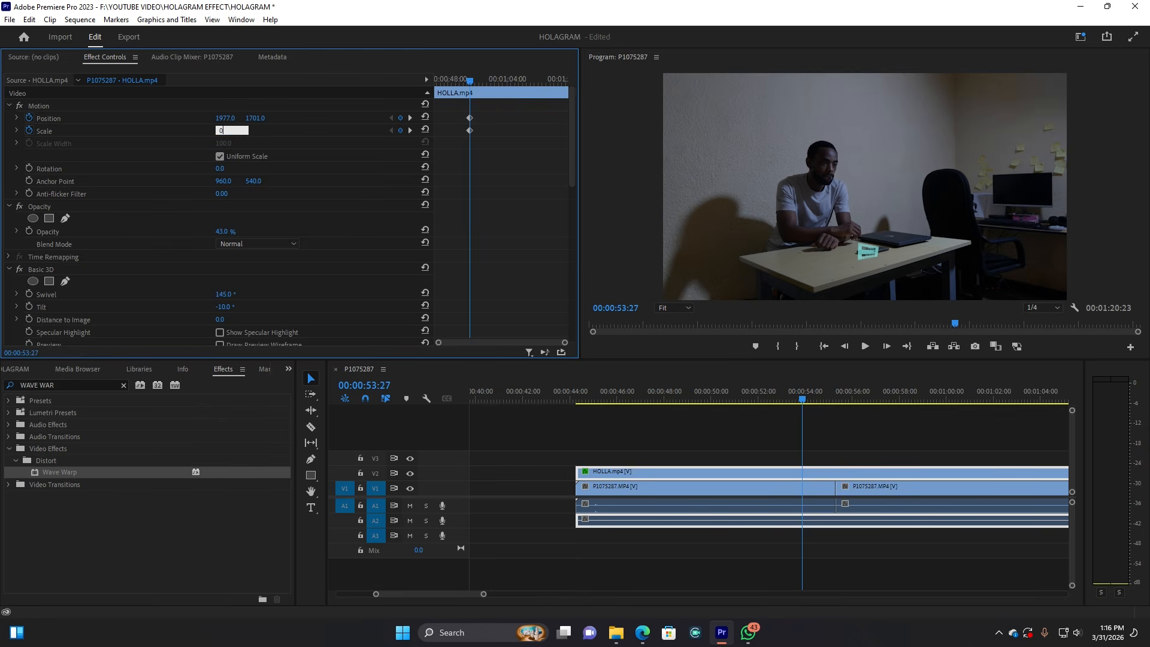
key(Return)
key(space)
key(space)
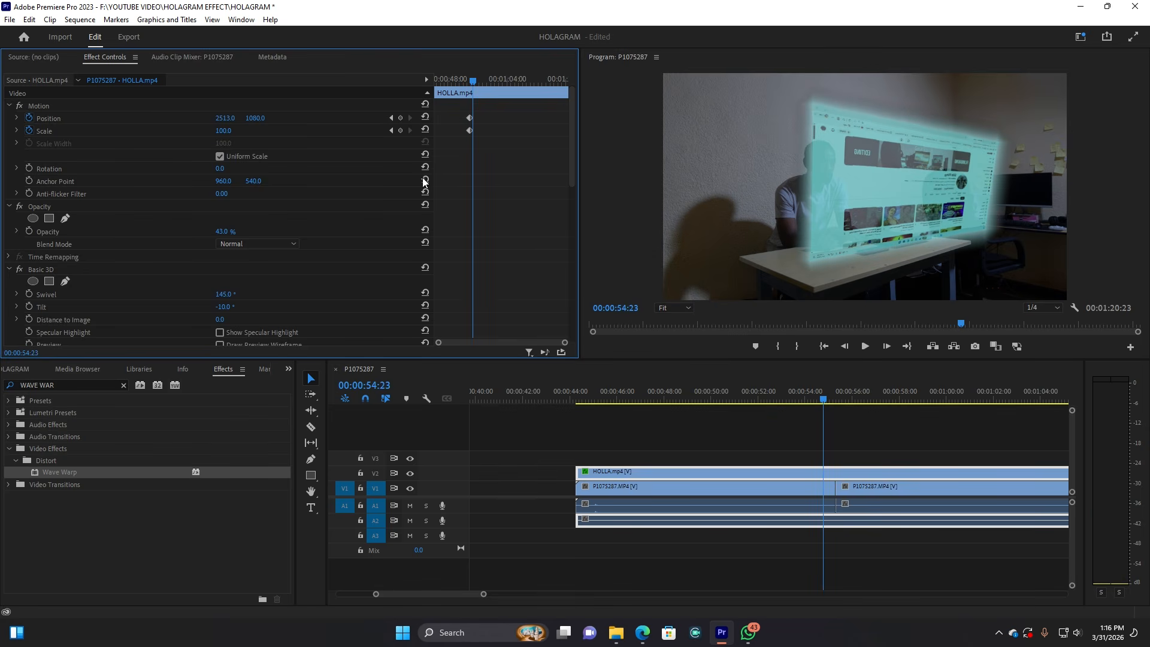
Move the first Position and Scale keyframes back to 00:00:53:24 to lengthen the opening animation.
drag(467, 80, 471, 80)
drag(564, 343, 488, 337)
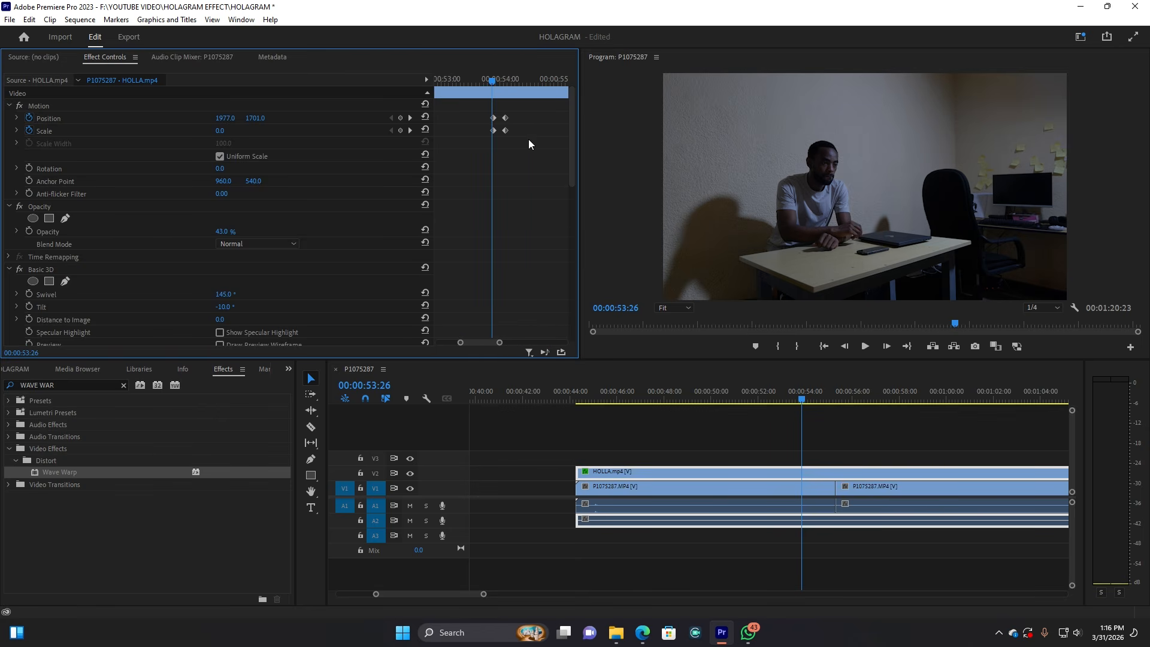
mouse_move(493, 82)
mouse_down()
mouse_move(483, 144)
mouse_move(487, 132)
mouse_up()
click(495, 166)
Select all four Position and Scale keyframes and apply Ease Out temporal interpolation.
drag(537, 167, 478, 102)
right_click(506, 118)
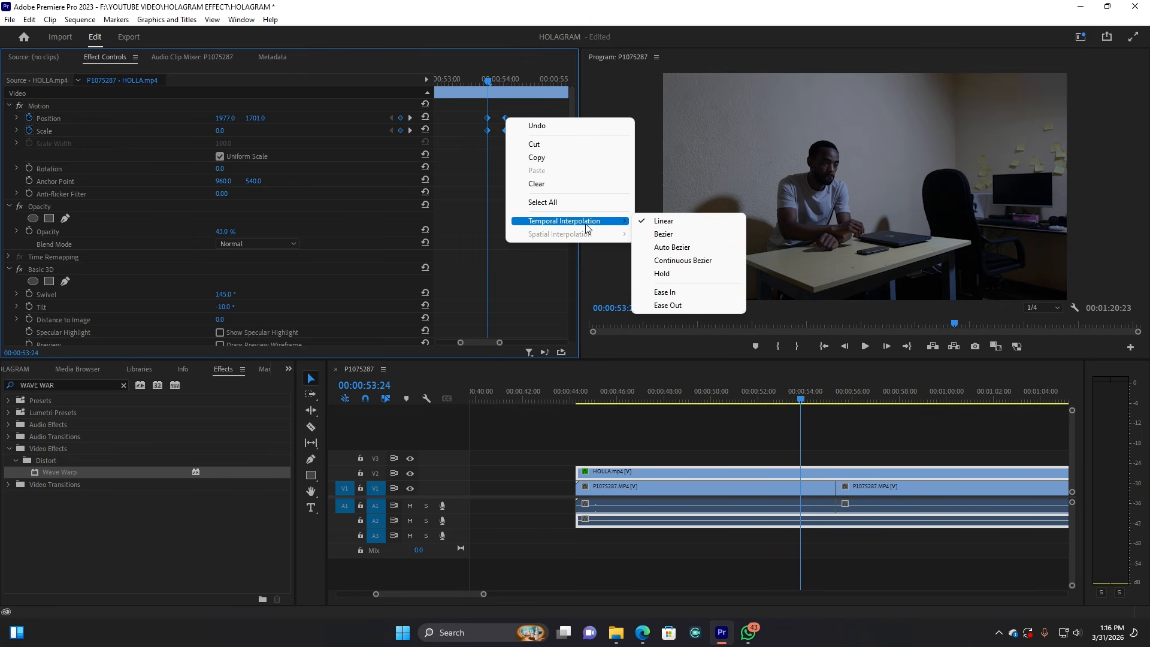
mouse_move(601, 227)
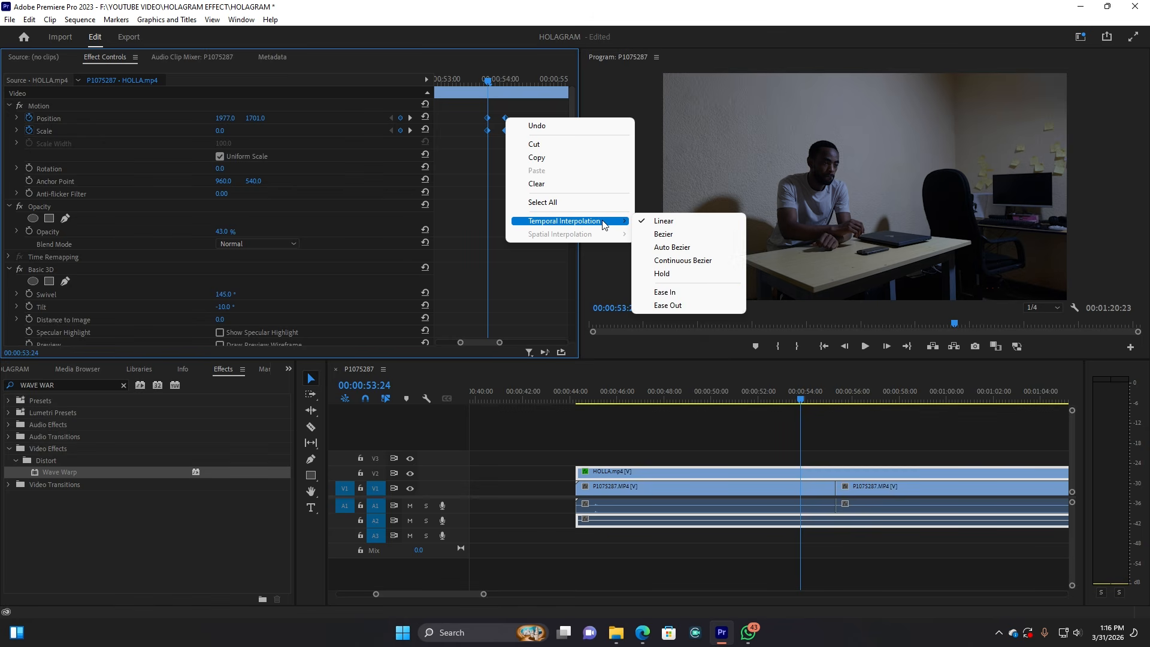
click(662, 305)
click(514, 174)
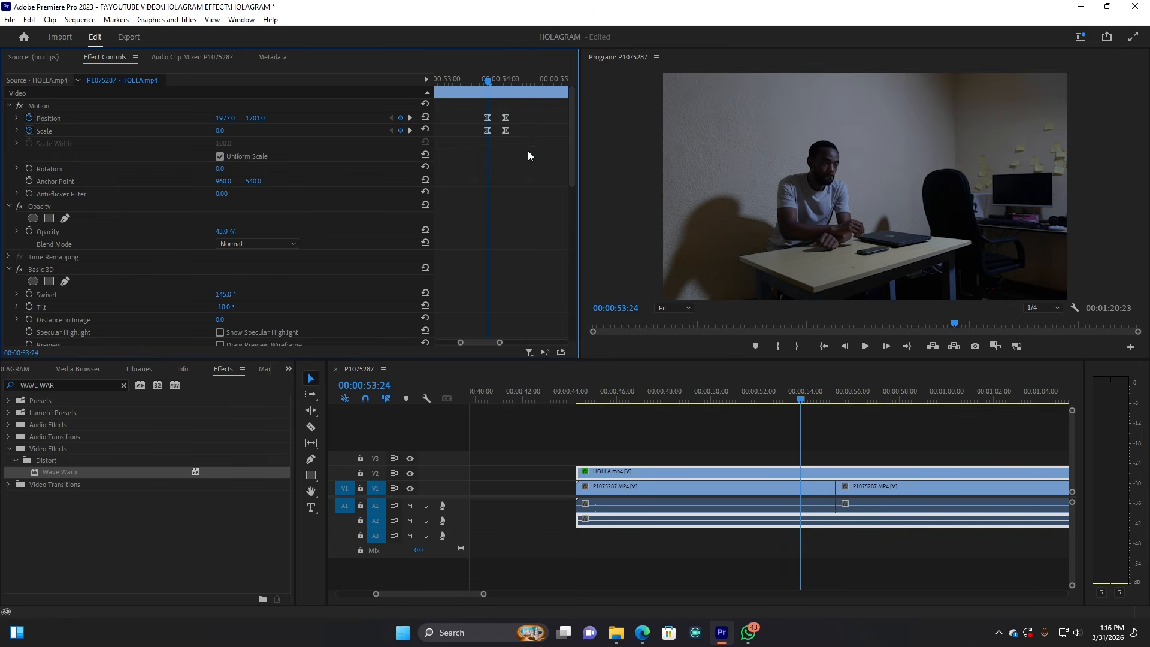
Reshape the Position and Scale velocity curves so the opening animation starts fast and slows toward its end.
drag(517, 102, 473, 114)
click(18, 118)
drag(504, 137, 471, 156)
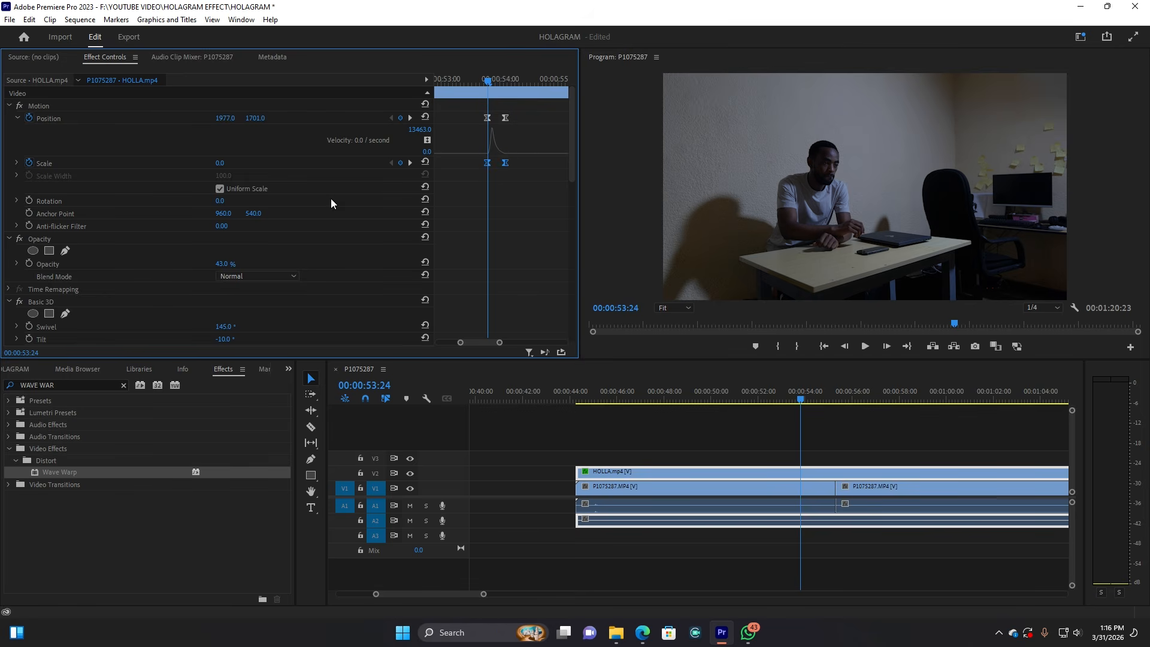
click(17, 163)
drag(505, 215, 497, 226)
Play the sequence from about 00:00:52:10 to preview the eased opening animation.
click(765, 398)
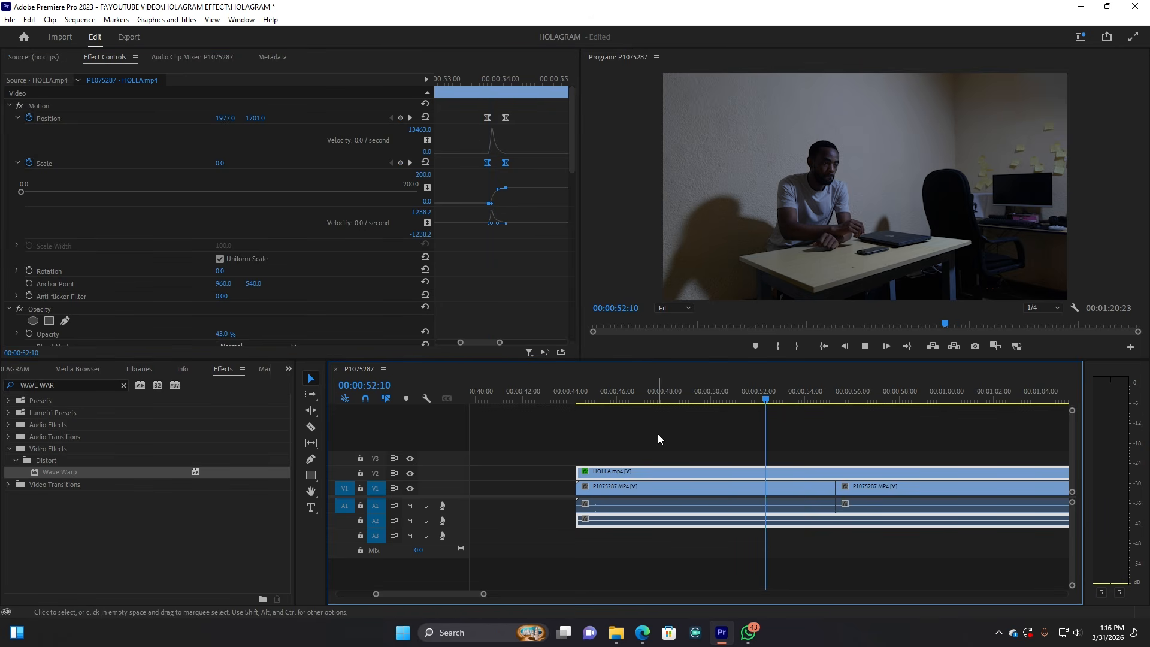
key(space)
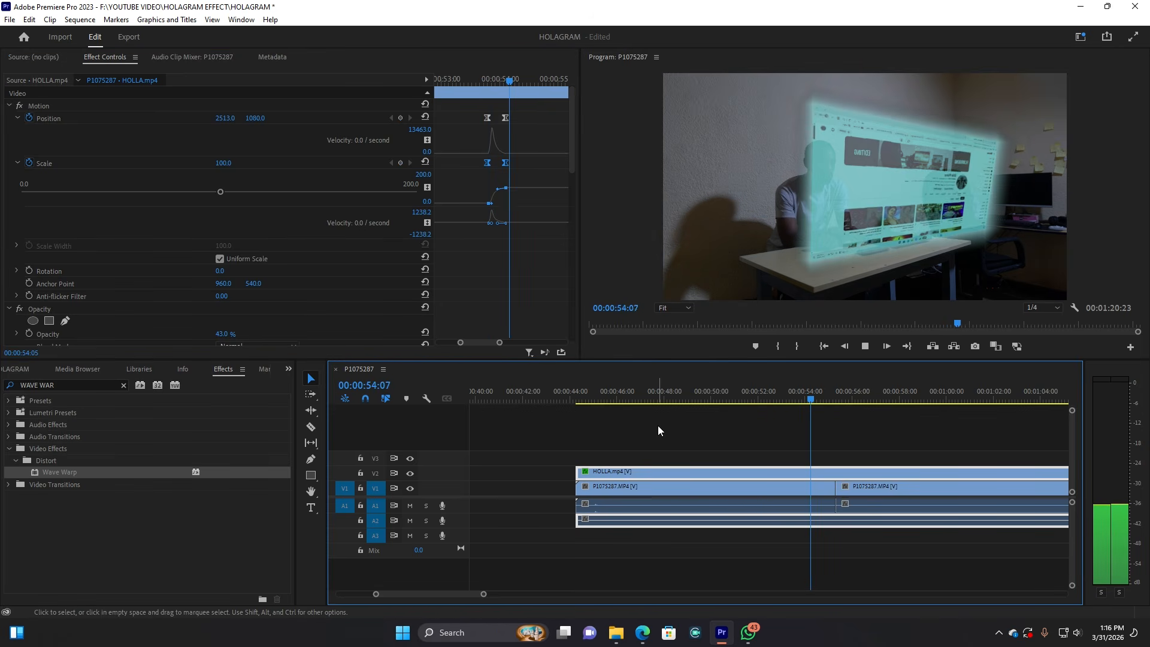
key(space)
Add Scale and Position keyframes to the HOLLA.mp4 clip at 00:01:14:09 to start the closing animation.
drag(483, 594, 596, 594)
drag(852, 399, 860, 400)
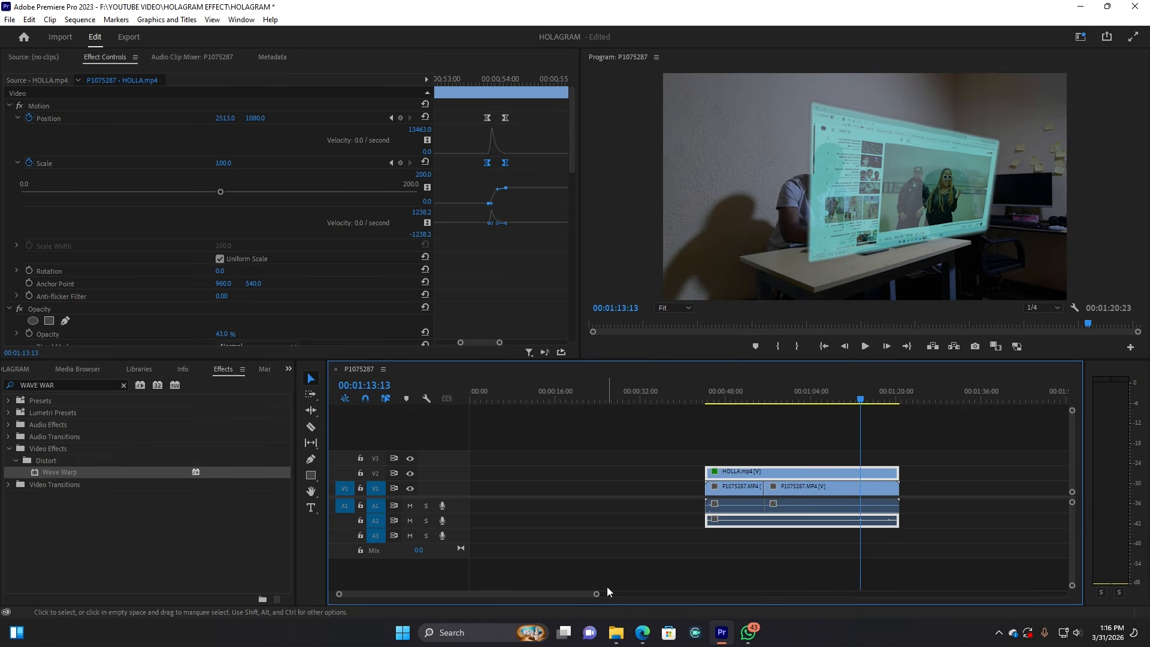
drag(596, 593, 521, 590)
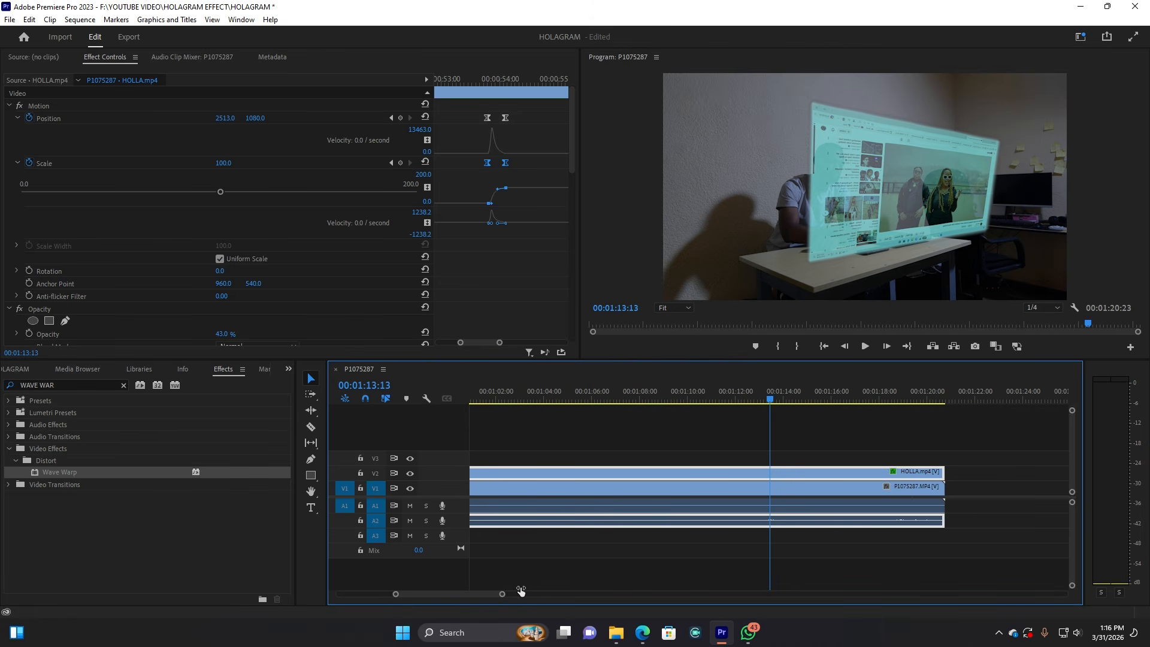
drag(772, 397, 794, 399)
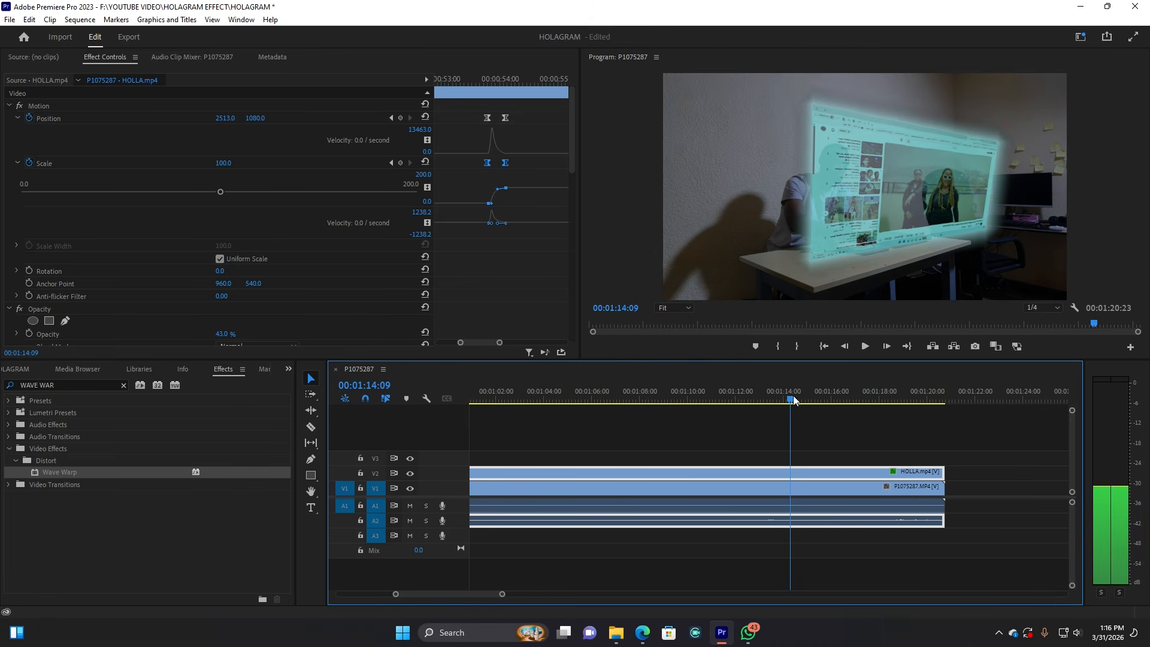
click(402, 163)
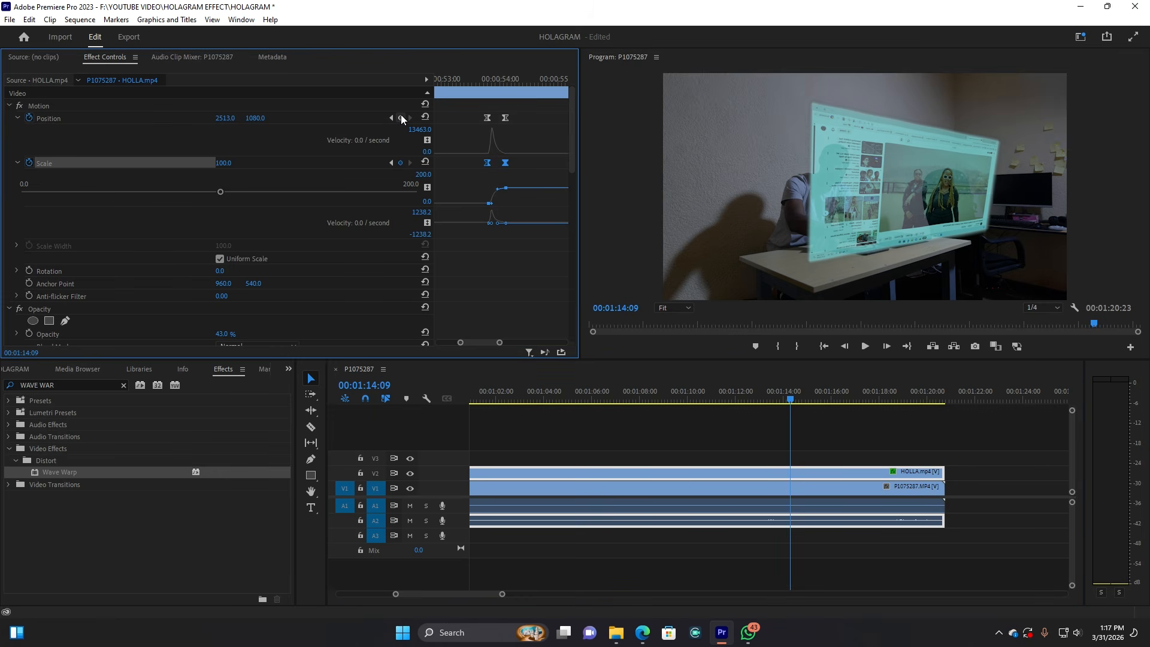
click(401, 117)
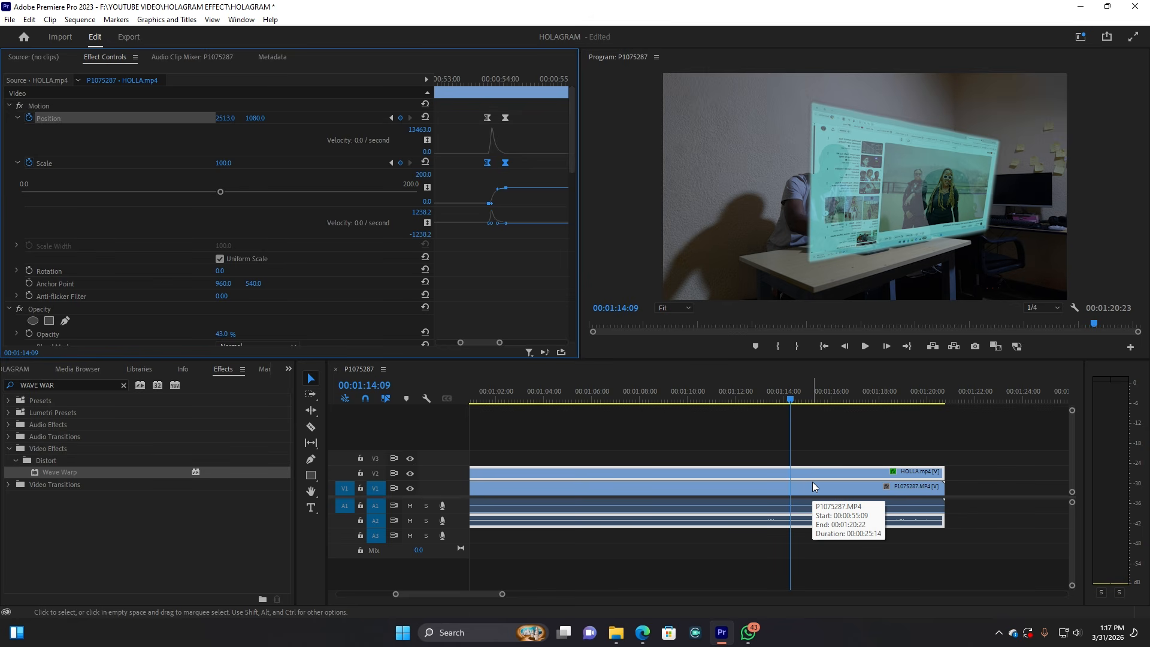
At 00:01:14:18, set the HOLLA.mp4 clip's Position to 1980, 1673 and its Scale to 0 to end the closing animation.
key(Right)
key(Right)
key(Right)
key(Right)
key(Right)
key(Right)
key(Right)
key(Right)
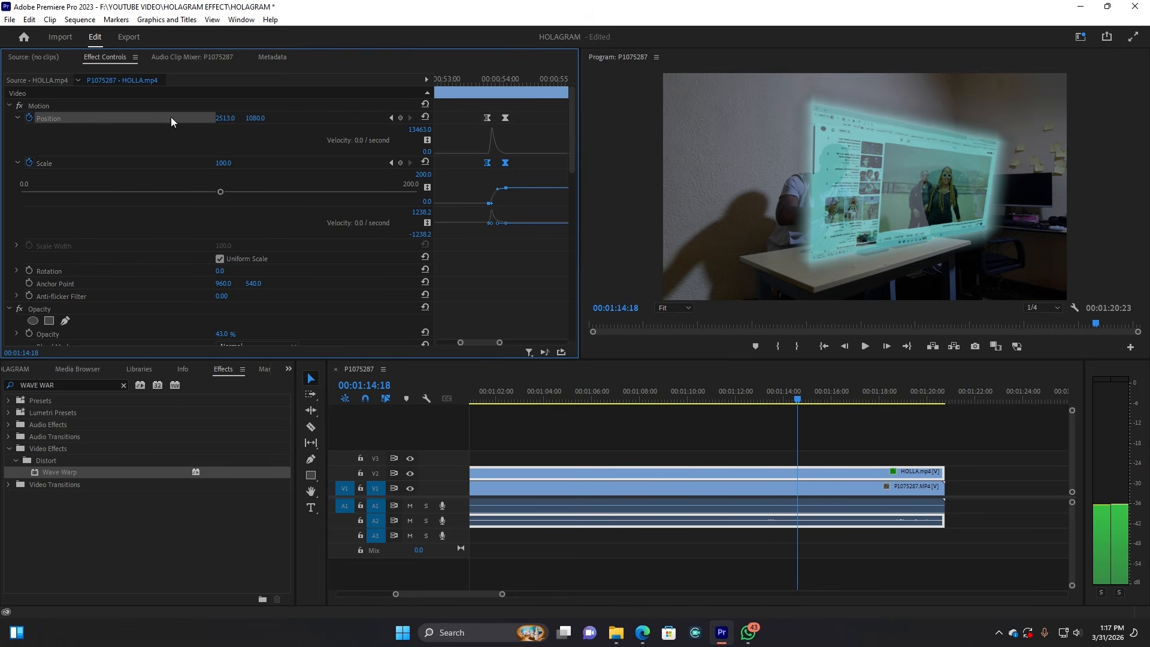
drag(224, 162, 177, 162)
drag(256, 118, 580, 118)
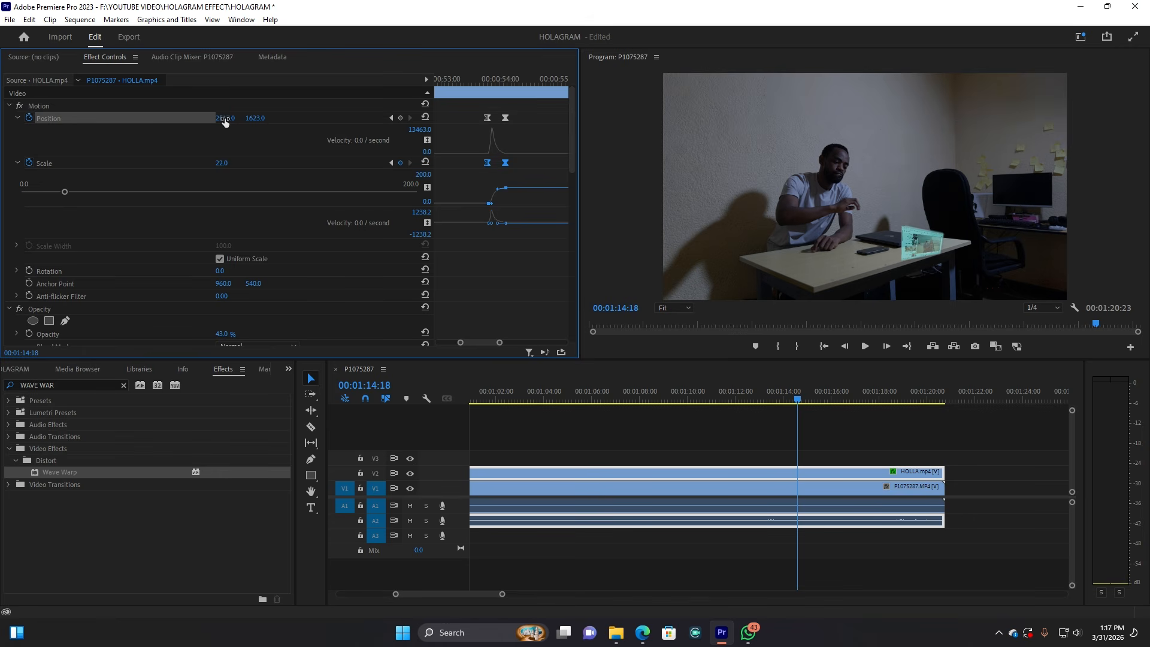
drag(225, 118, 285, 118)
click(222, 163)
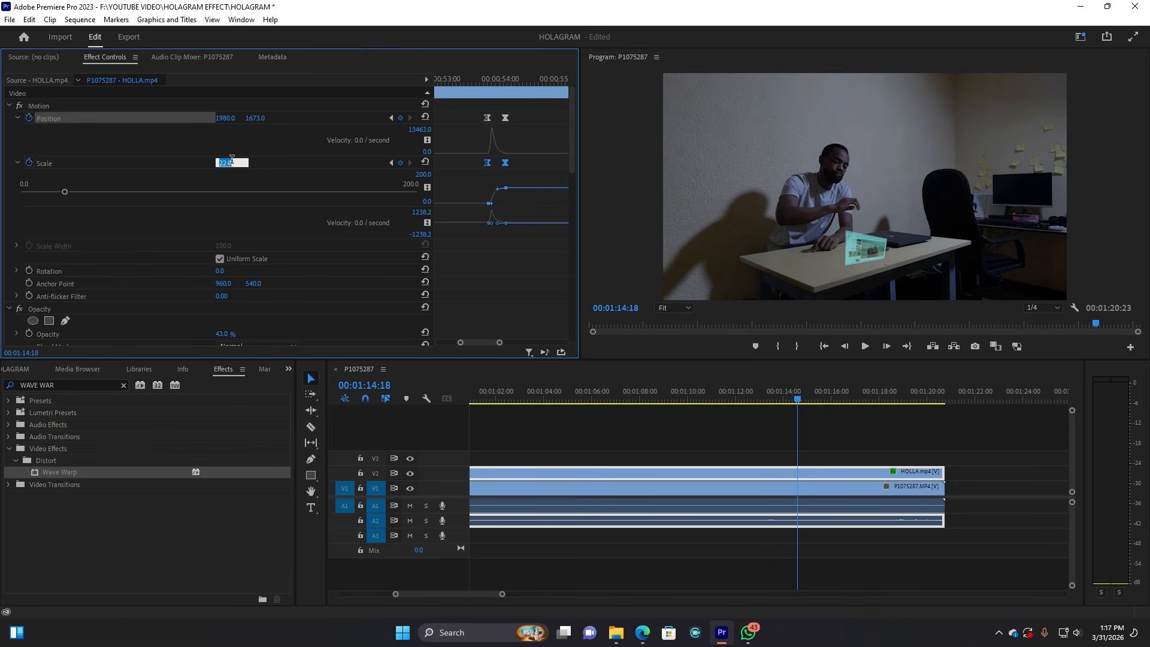
key(Return)
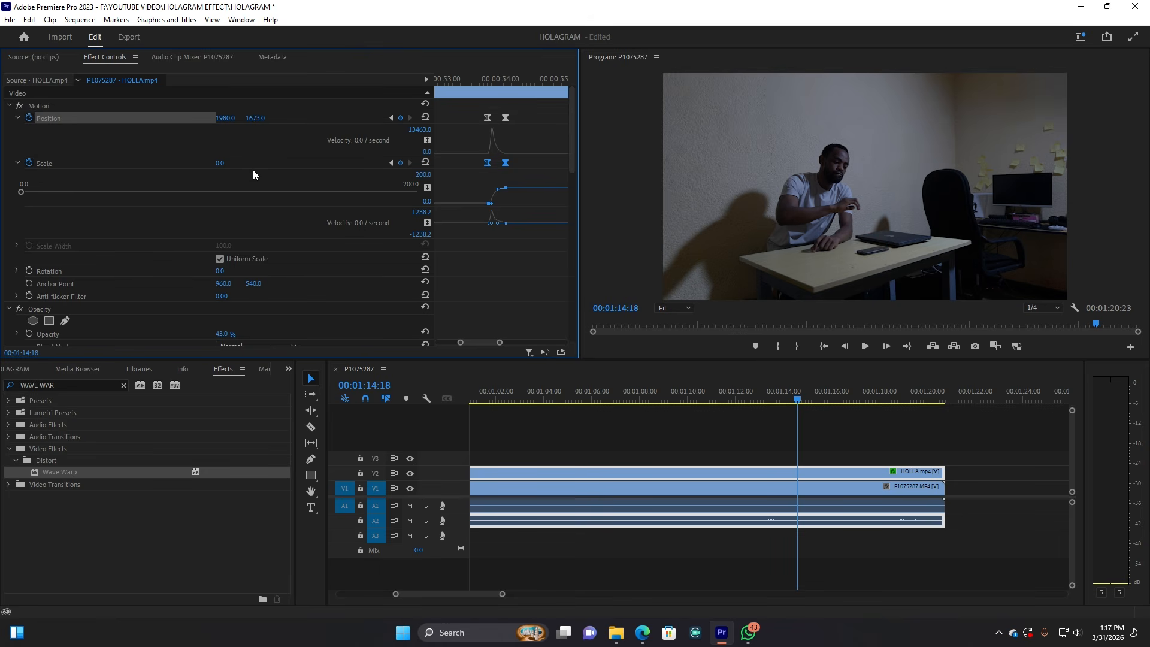
Play the sequence from 00:01:10:16 to preview the hologram's closing animation.
click(701, 393)
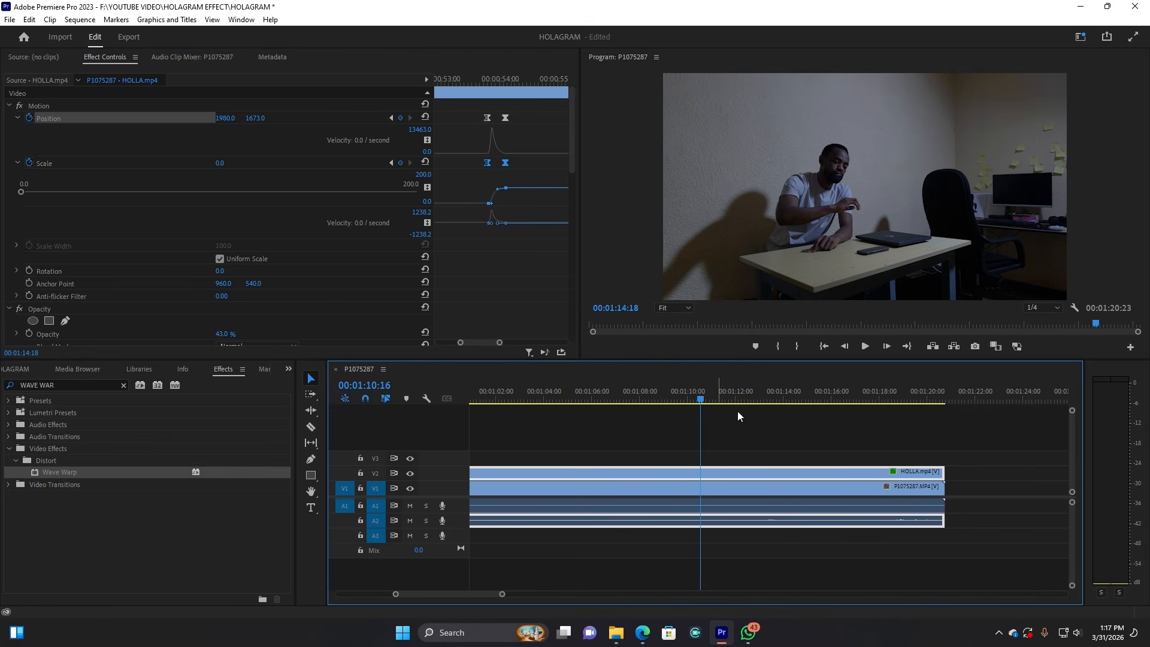
key(space)
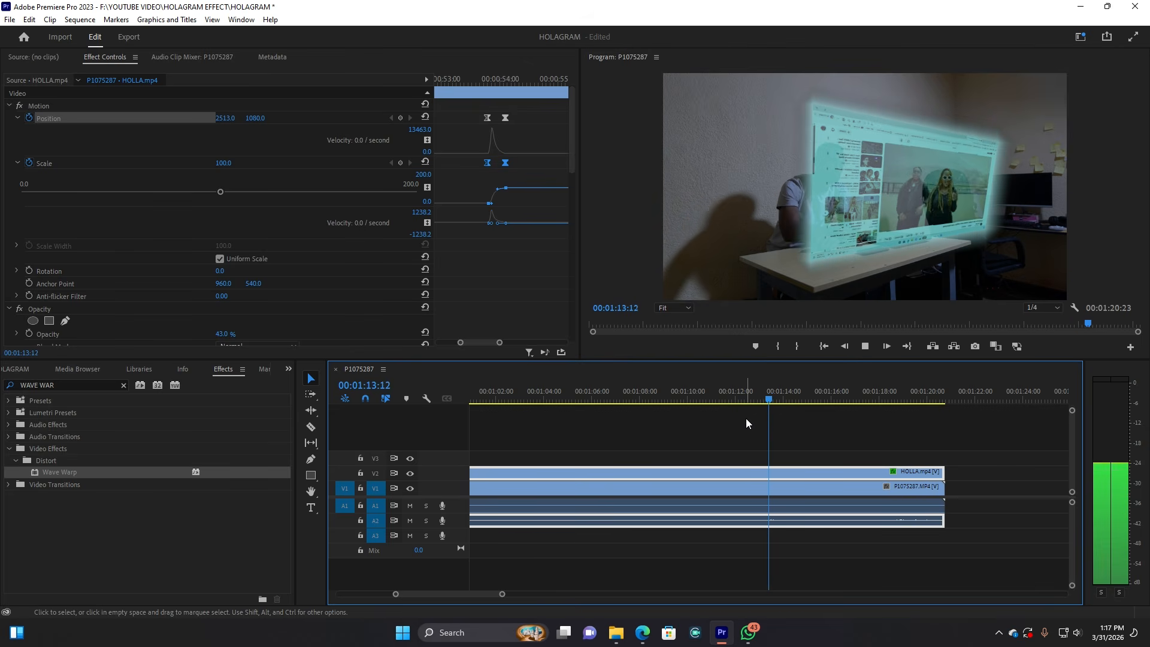
key(space)
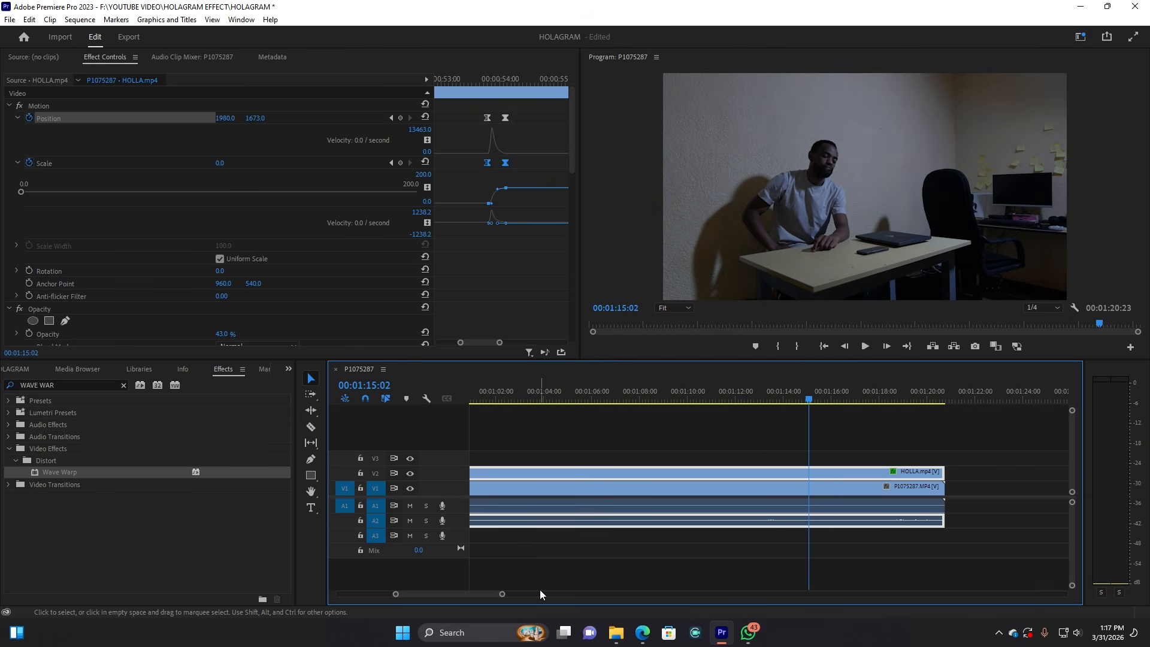
Move the HOLLA.mp4 clip up to V3 and place a full-length copy of the P1075287.MP4 footage on V2 beneath it.
drag(501, 593, 608, 593)
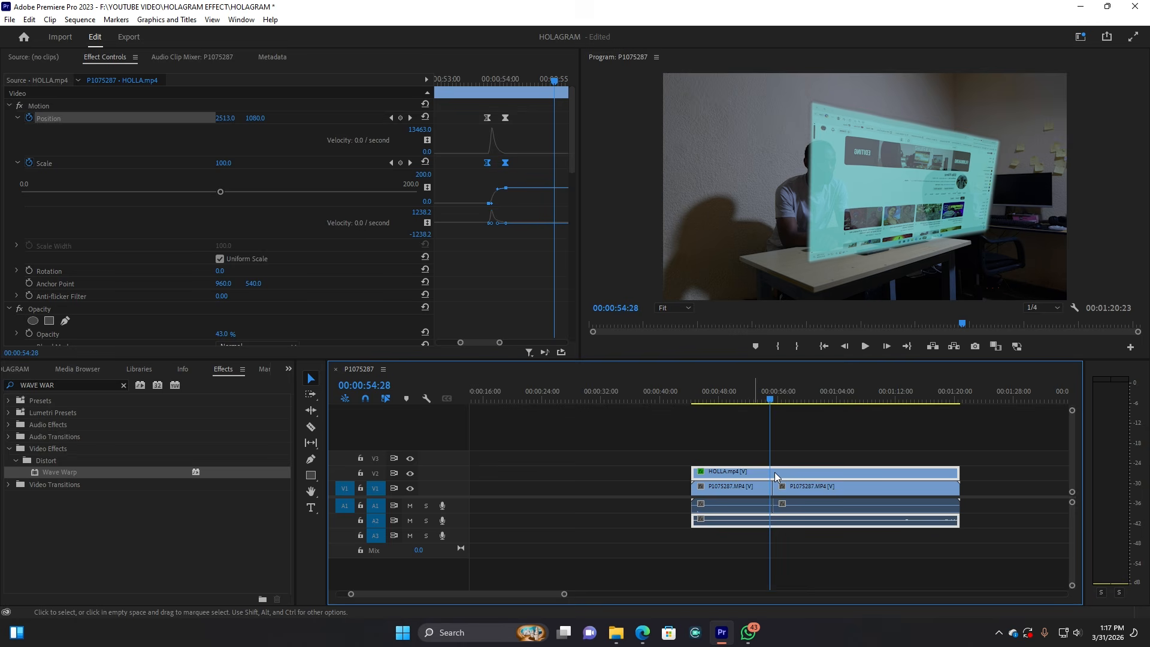
drag(774, 476, 780, 461)
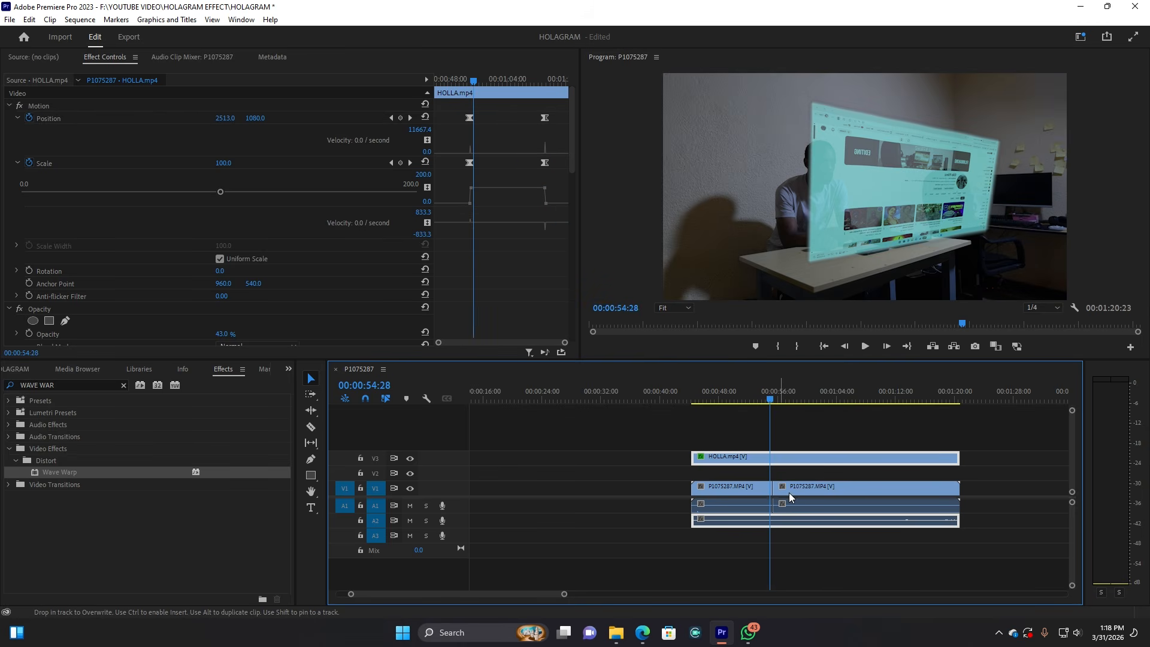
click(800, 488)
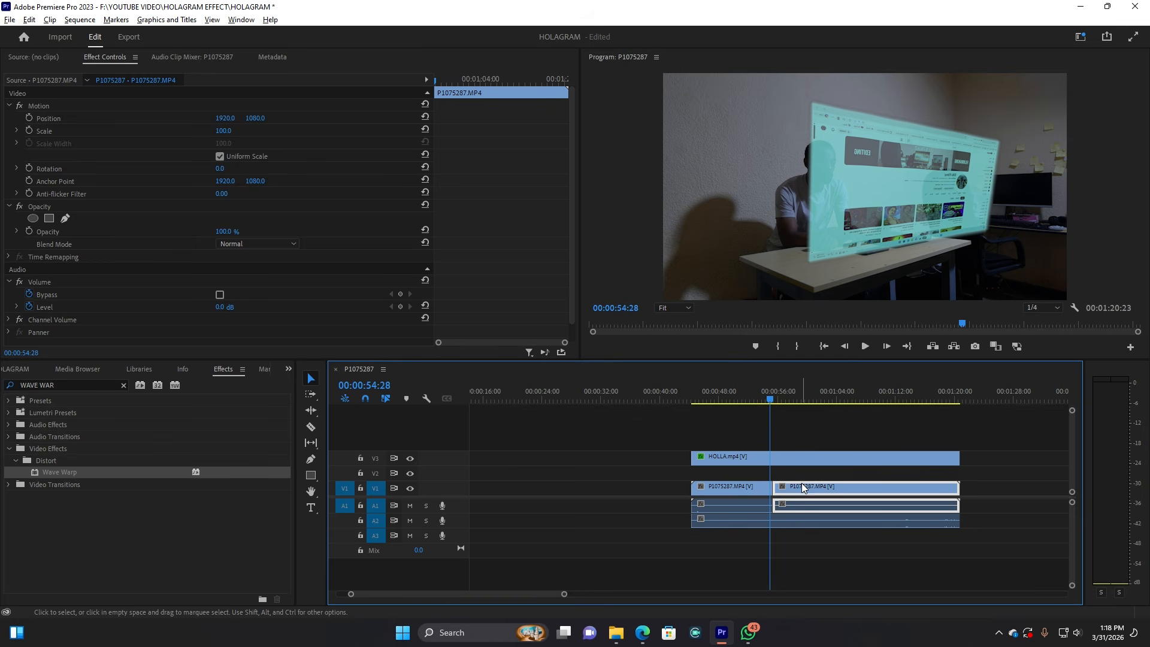
drag(803, 489, 746, 474)
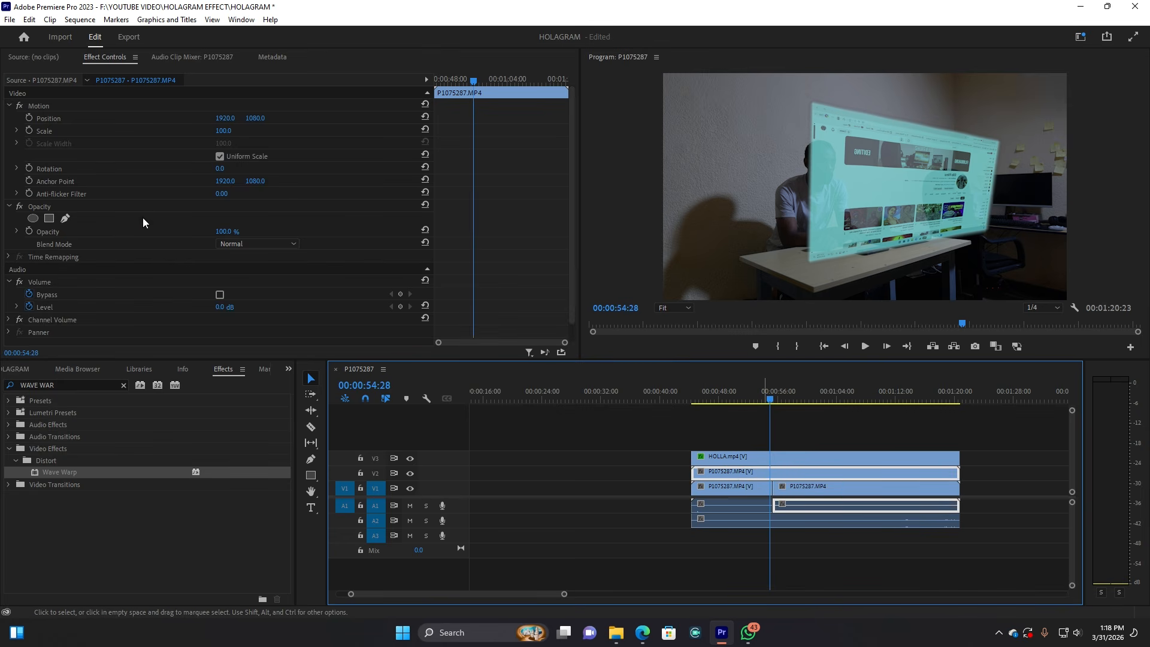
Draw a closed freeform opacity mask on the V2 footage copy around the man's upper body and the tabletop beside the hologram.
click(50, 218)
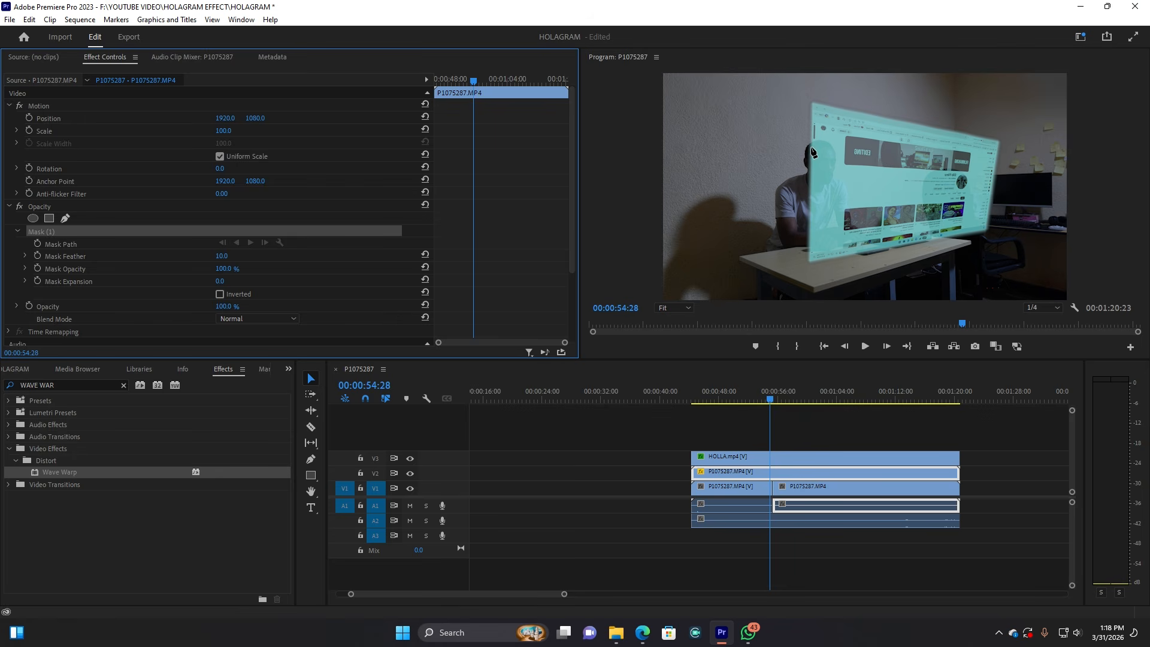
click(812, 147)
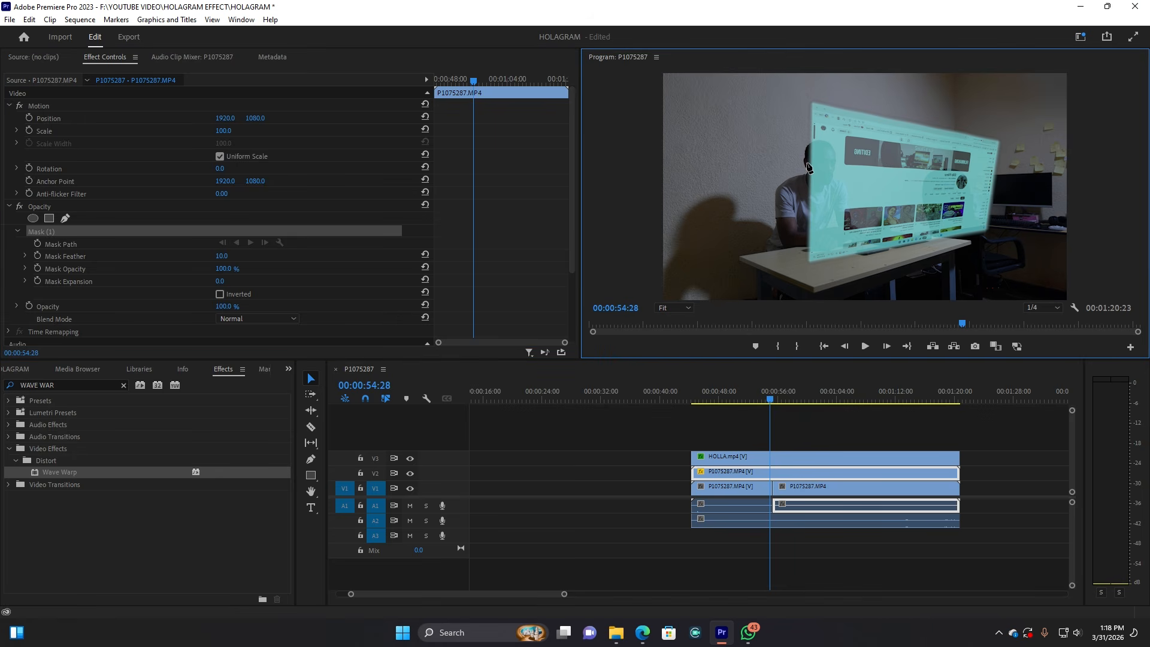
click(809, 170)
drag(781, 221, 784, 234)
click(780, 252)
click(742, 259)
click(780, 273)
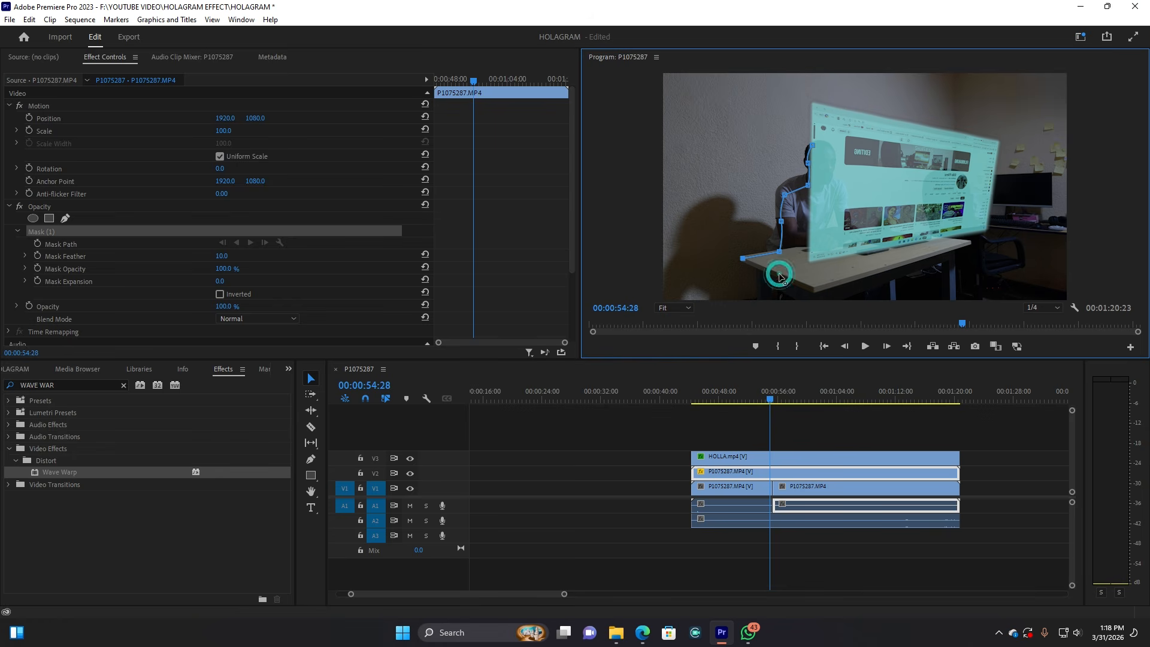
click(945, 238)
click(856, 230)
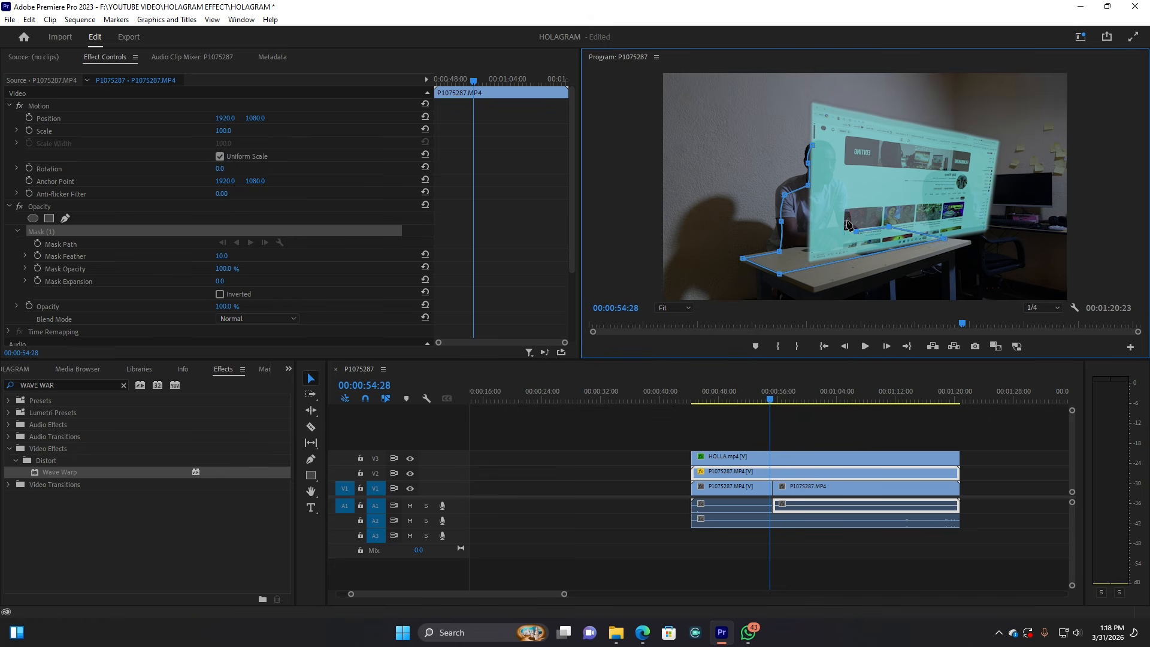
drag(847, 220, 847, 211)
click(834, 158)
click(814, 149)
In the Color workspace, brighten the masked V2 copy with Exposure 1.4 and Highlights 24.6, and set its Mask Feather to 131.
click(1079, 39)
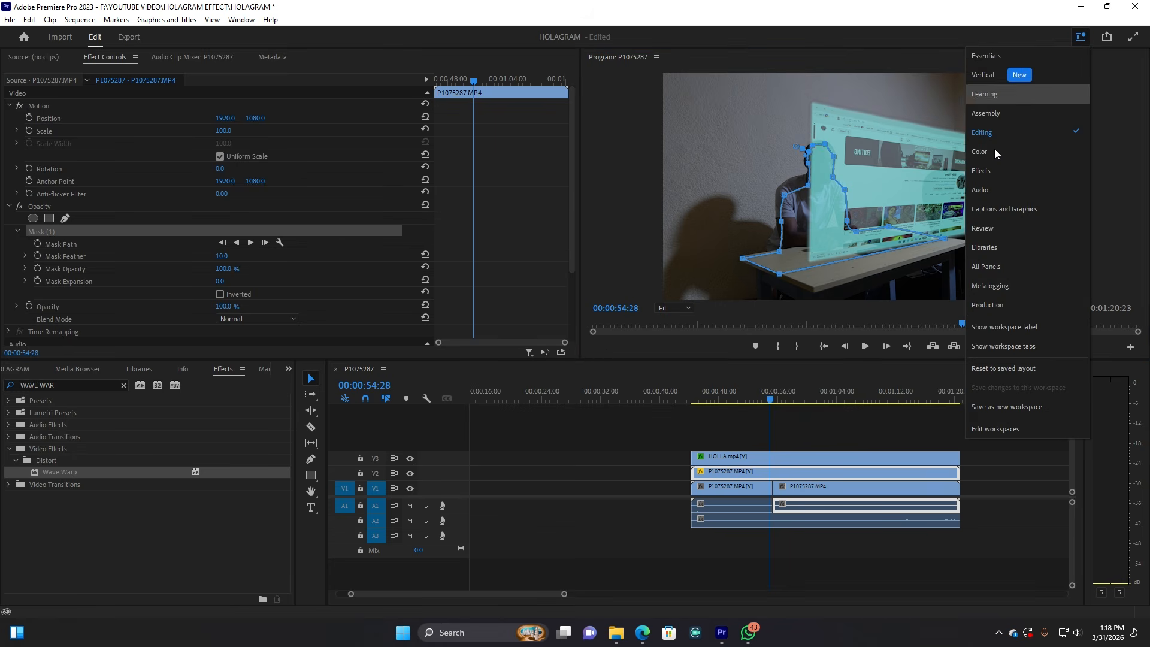
click(991, 152)
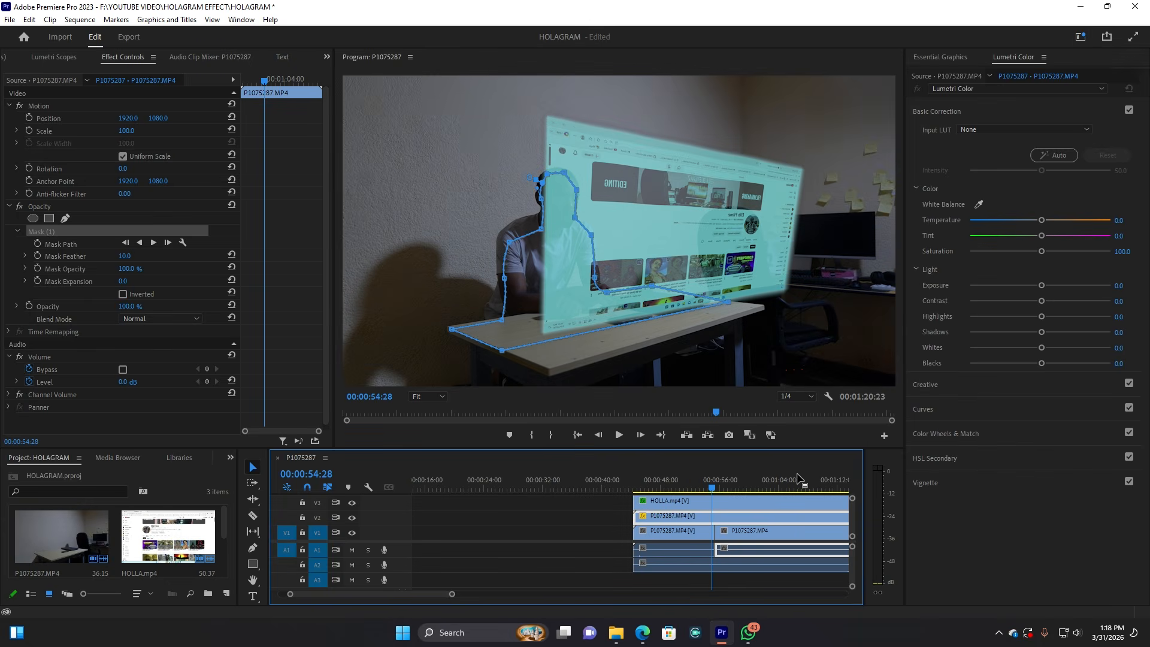
drag(1048, 285, 1060, 288)
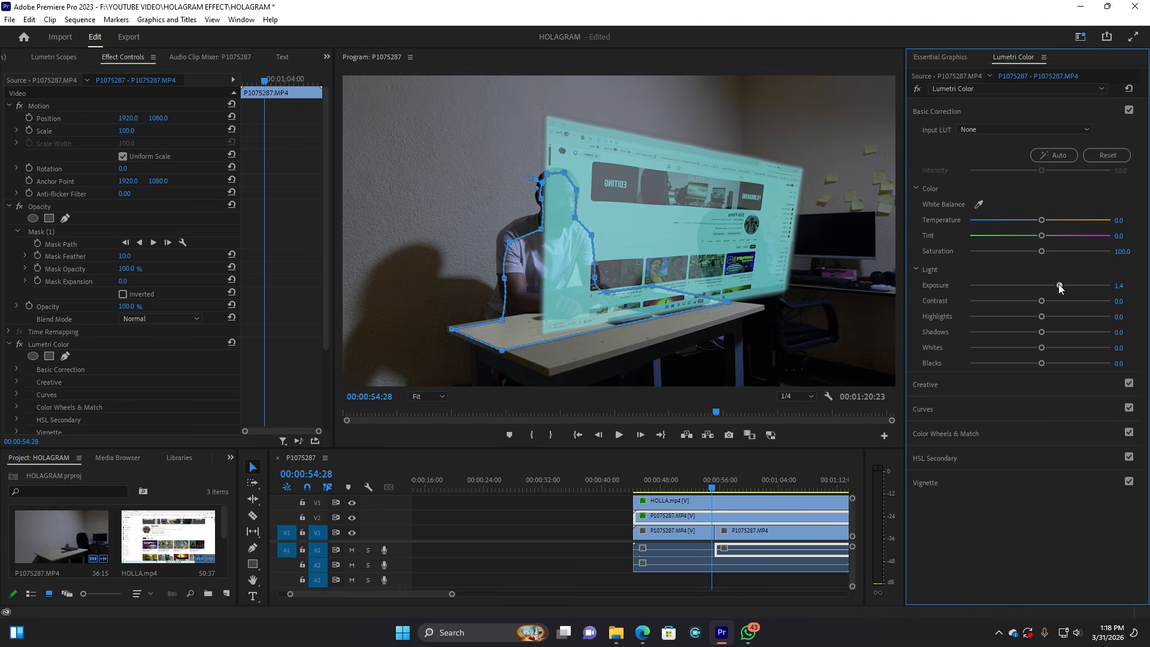
drag(1046, 316, 1054, 316)
drag(128, 257, 142, 258)
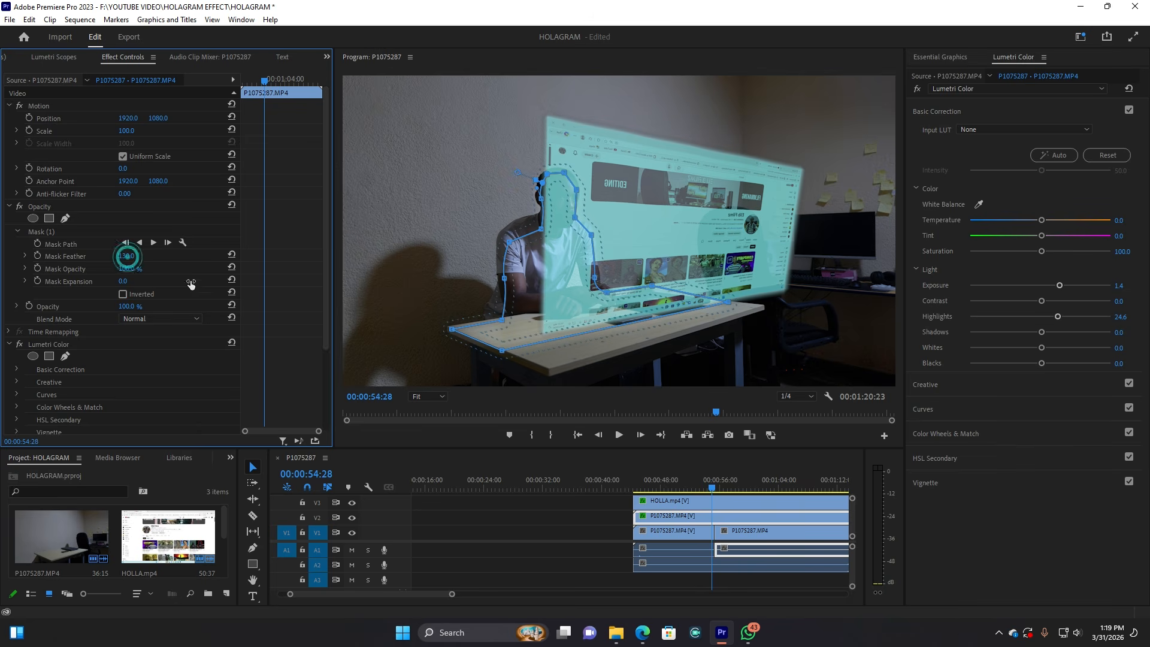
Play from 00:00:52:22 and step through the frames to examine where the hologram begins to open.
click(563, 516)
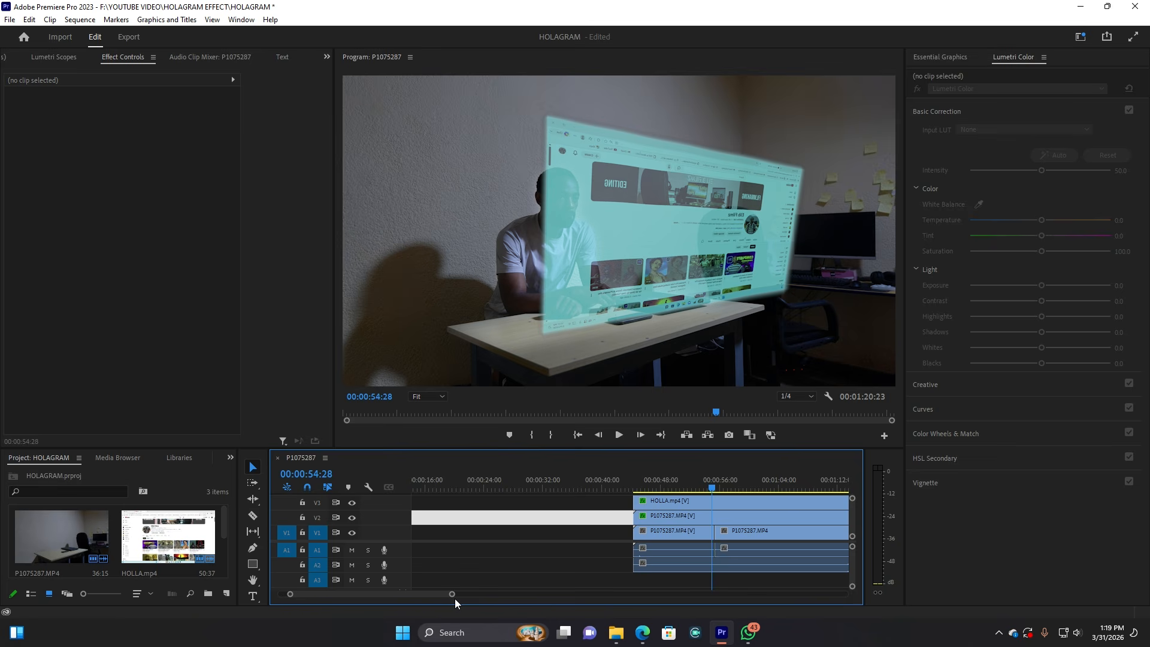
mouse_move(454, 595)
mouse_down()
mouse_move(513, 597)
mouse_move(446, 598)
mouse_up()
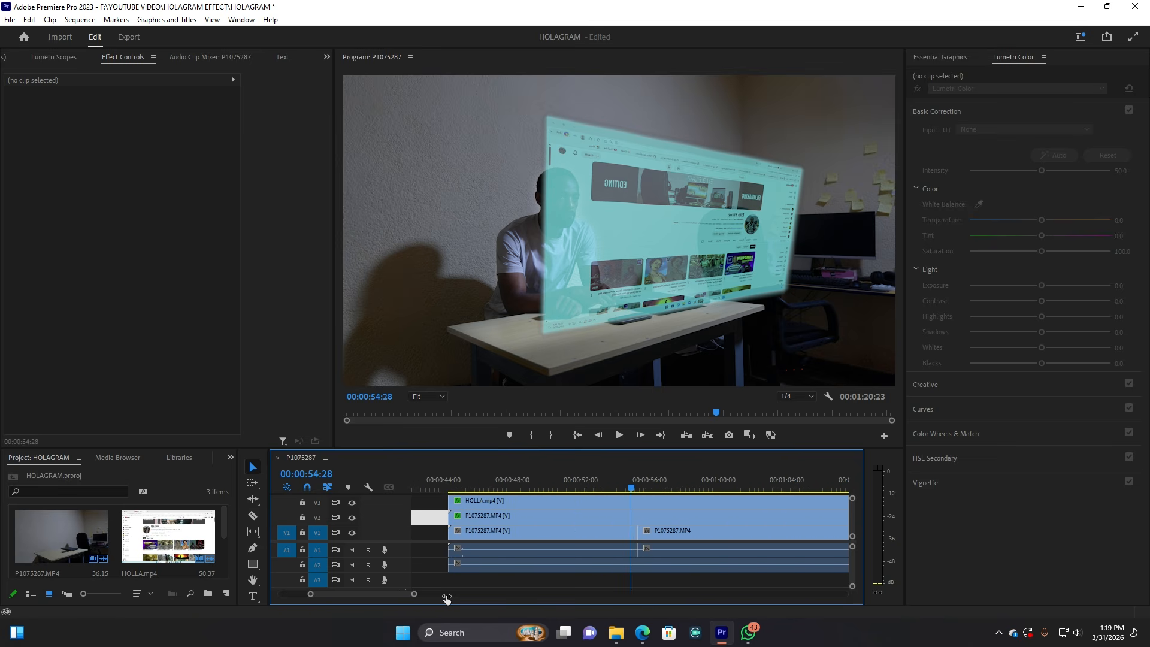
click(585, 488)
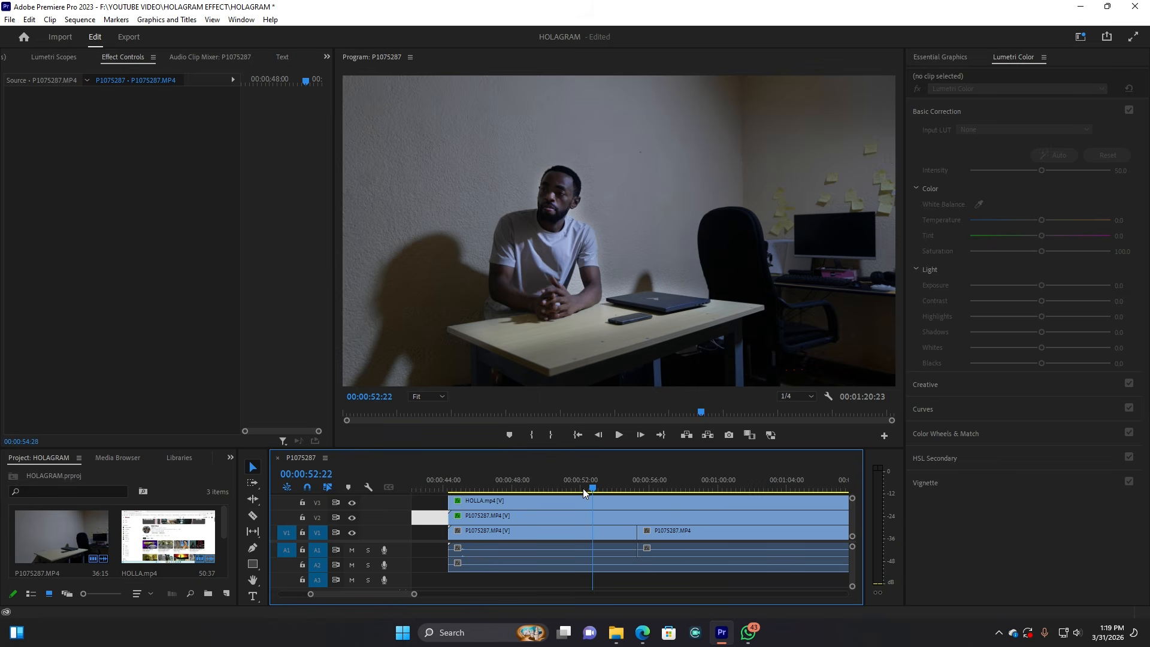
key(space)
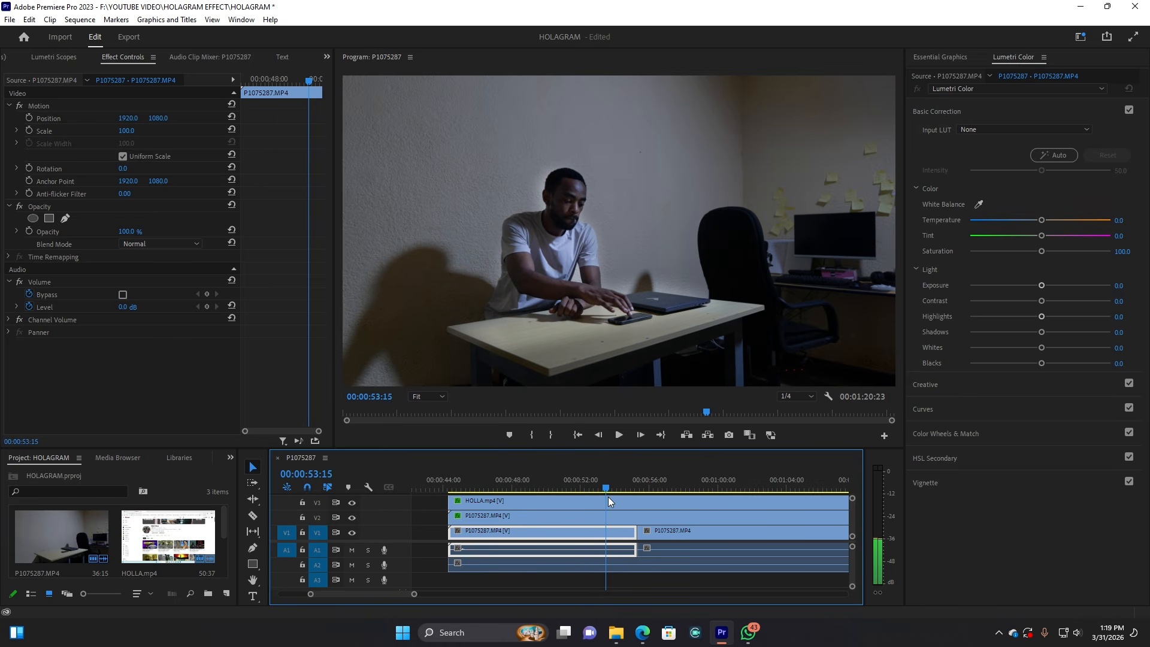
key(Right)
key(Right)
key(Right)
key(Right)
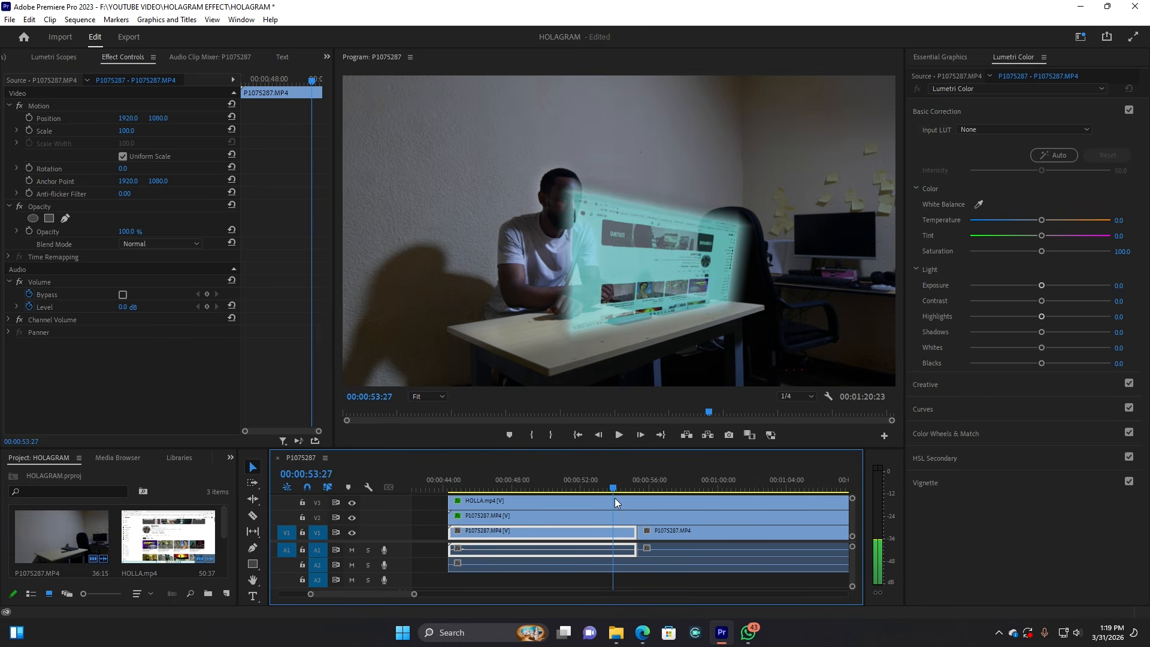
key(Left)
key(Left)
key(Left)
key(Left)
key(Left)
key(Left)
key(Left)
key(Left)
key(Left)
key(Left)
key(Left)
key(Left)
key(Left)
key(Left)
key(Left)
key(Left)
key(Left)
key(Left)
key(Left)
key(Left)
key(Left)
key(Left)
key(Left)
key(Left)
key(Left)
key(Left)
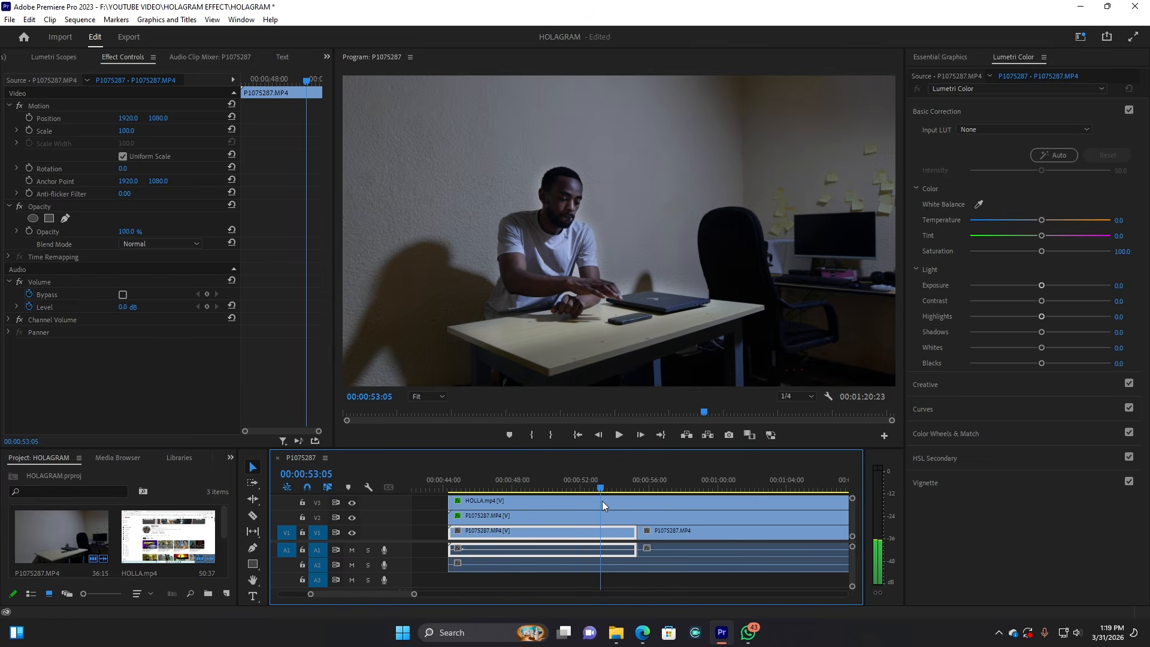
Keyframe the V2 copy's Opacity from 0% at 00:00:53:13 to 100% at 00:00:54:07.
drag(599, 488, 607, 489)
click(597, 515)
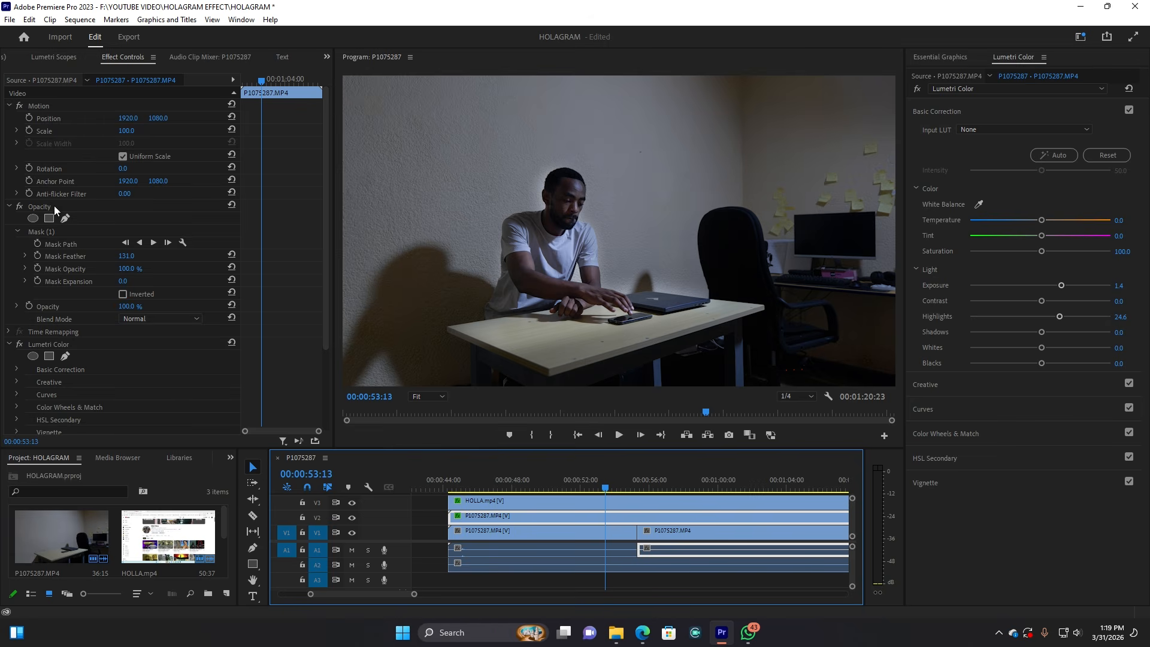
drag(127, 306, 65, 306)
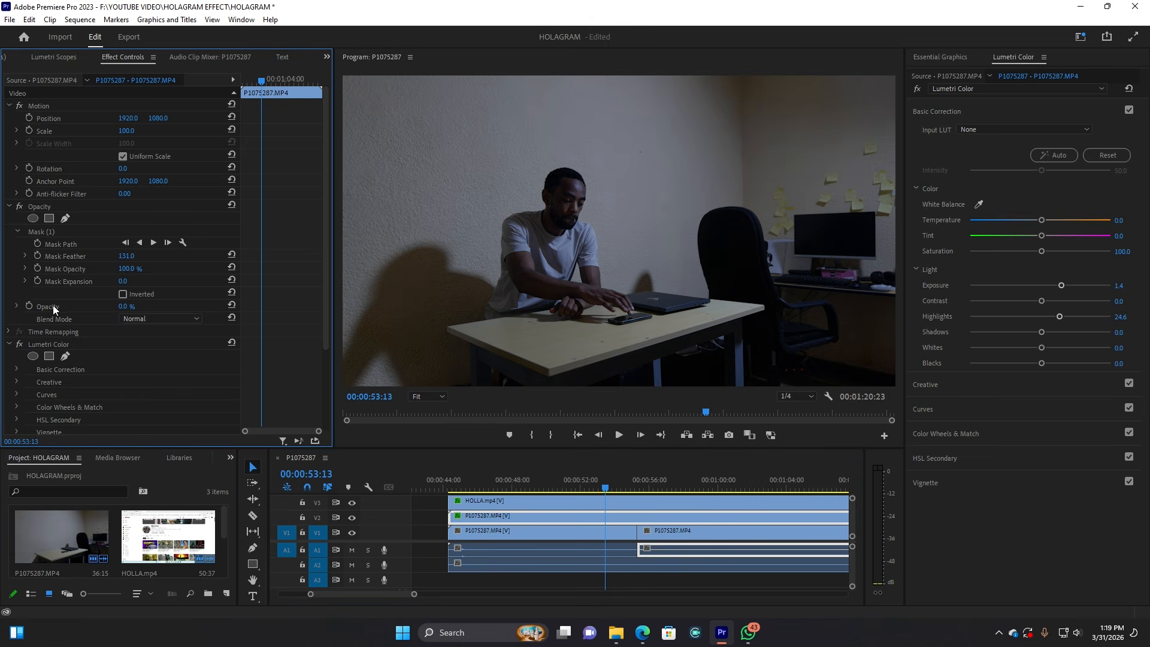
click(29, 306)
key(space)
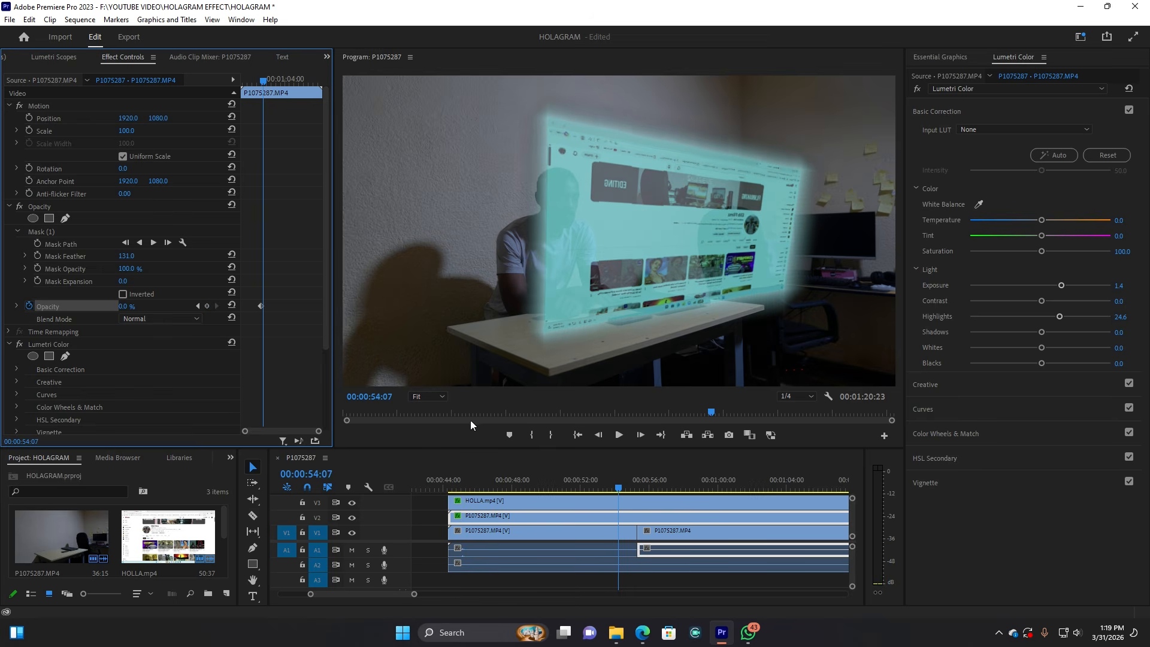
drag(123, 307, 192, 321)
Play the sequence from 00:00:52:16 to preview the glow fading in as the hologram opens.
click(591, 482)
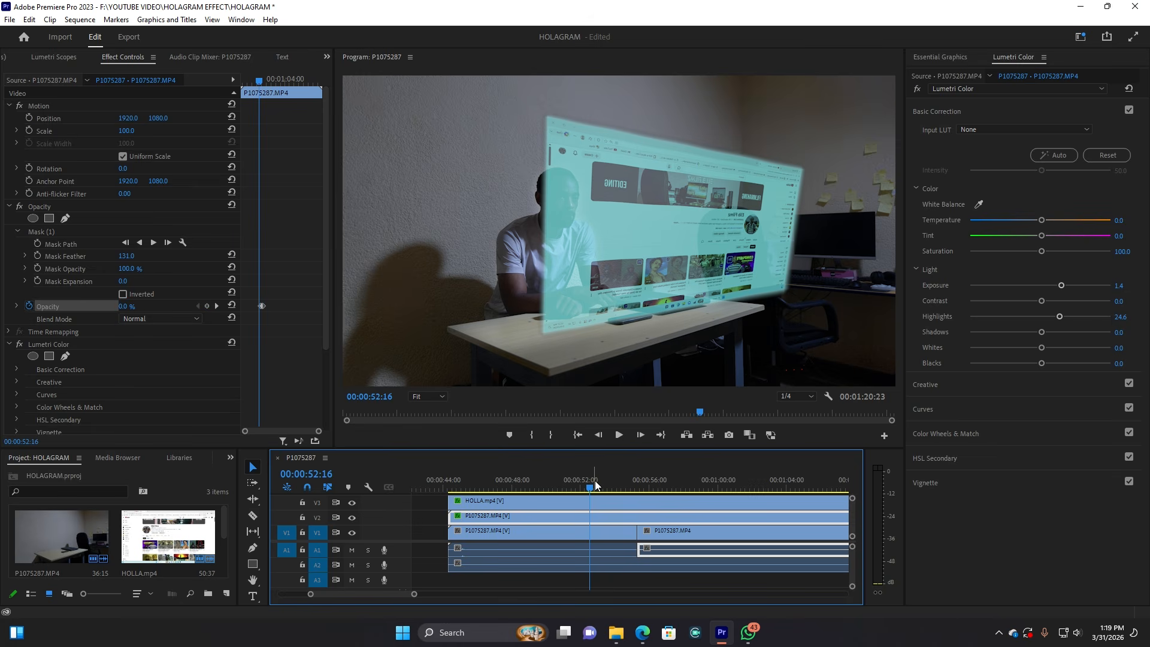
key(space)
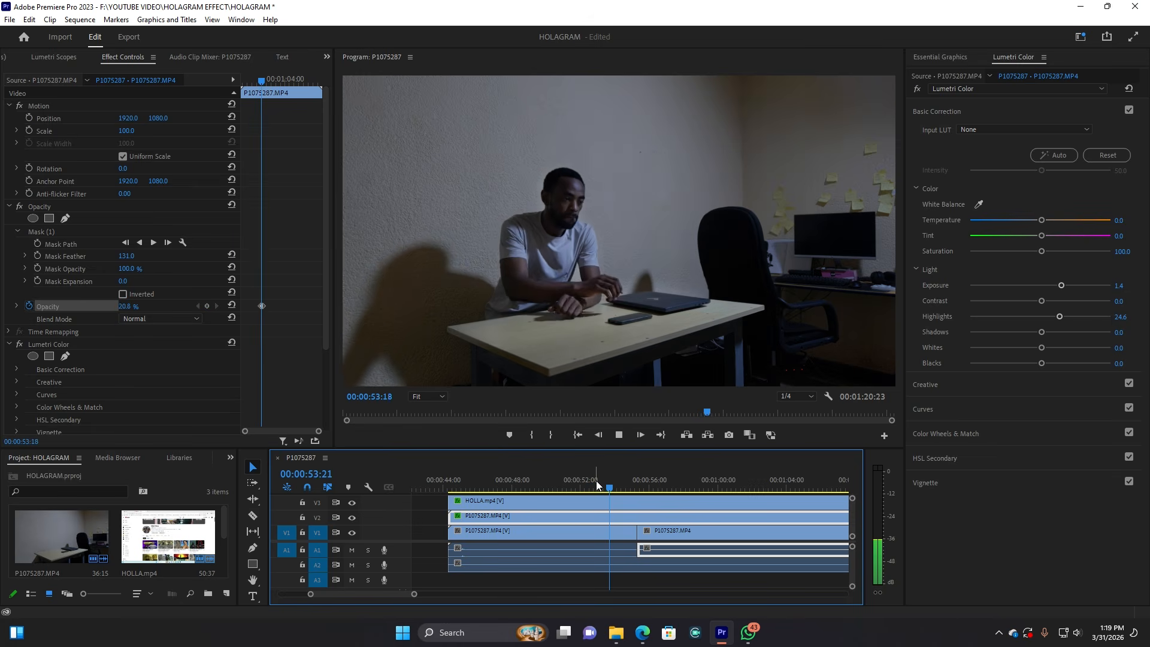
key(space)
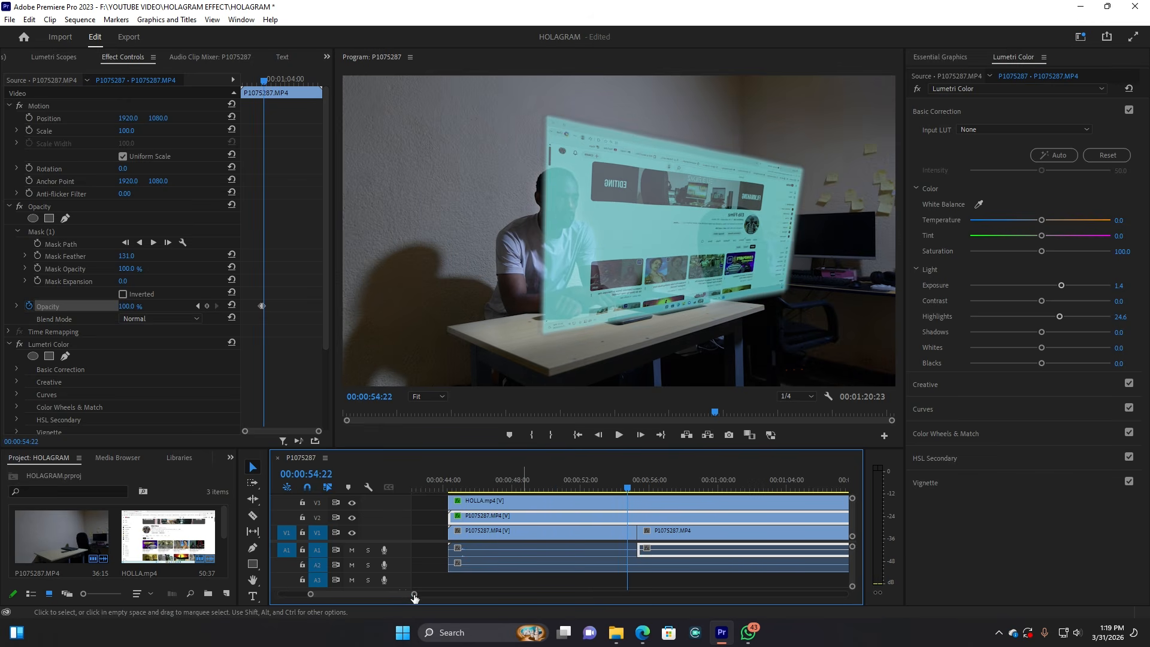
Keyframe the V2 copy's Opacity from 100% at 00:01:14:04 to 0% at 00:01:14:15 to fade the light out.
scroll(432, 595, down, 3)
click(723, 486)
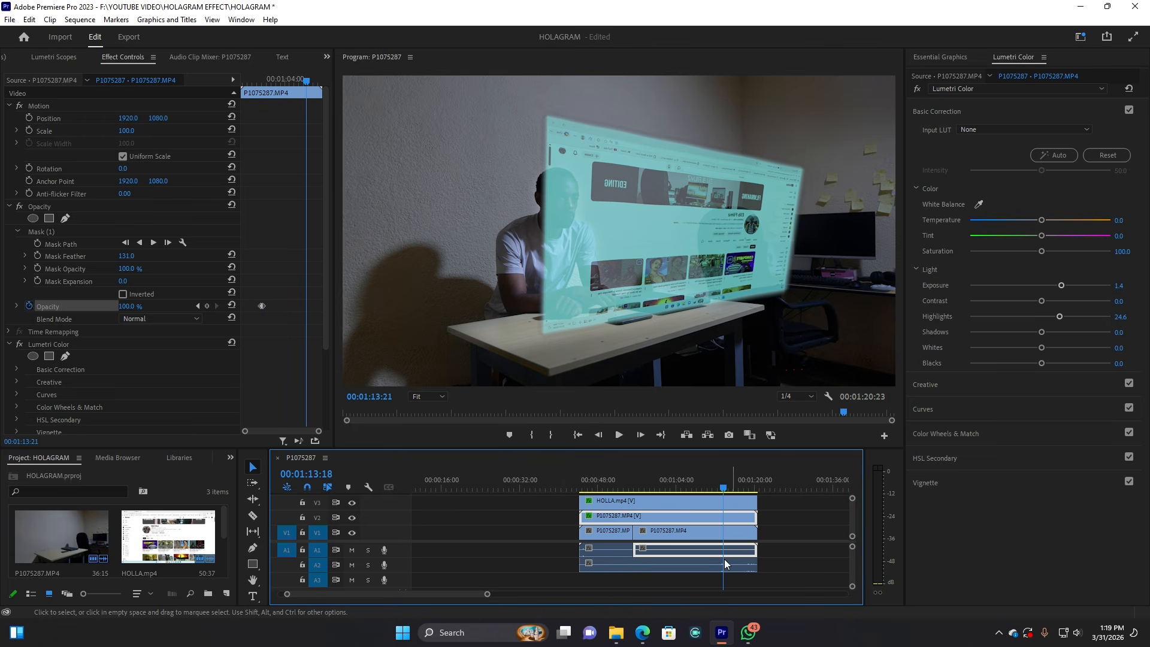
scroll(482, 593, up, 3)
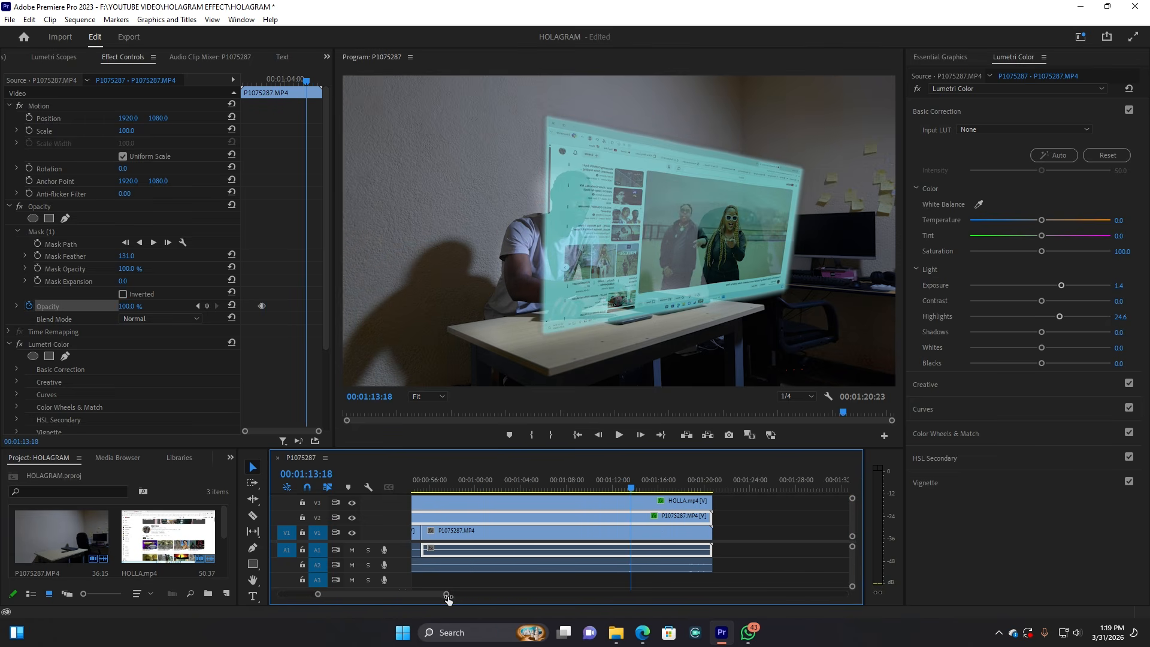
click(636, 487)
mouse_move(650, 486)
mouse_down()
mouse_move(662, 489)
mouse_move(636, 492)
mouse_up()
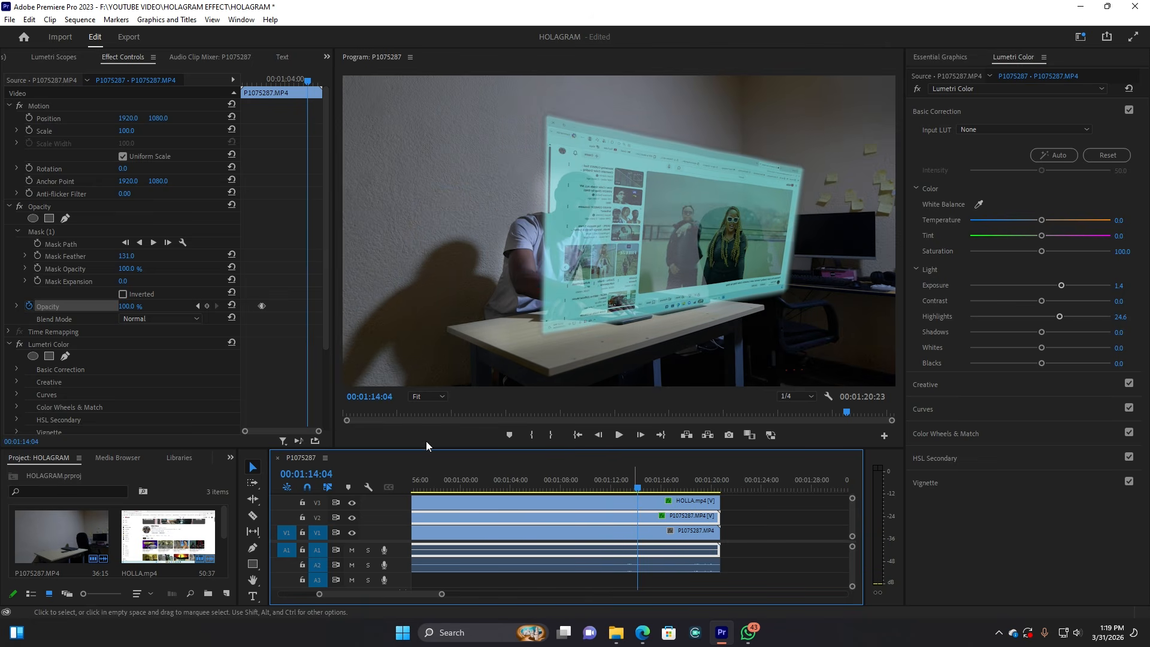
click(208, 306)
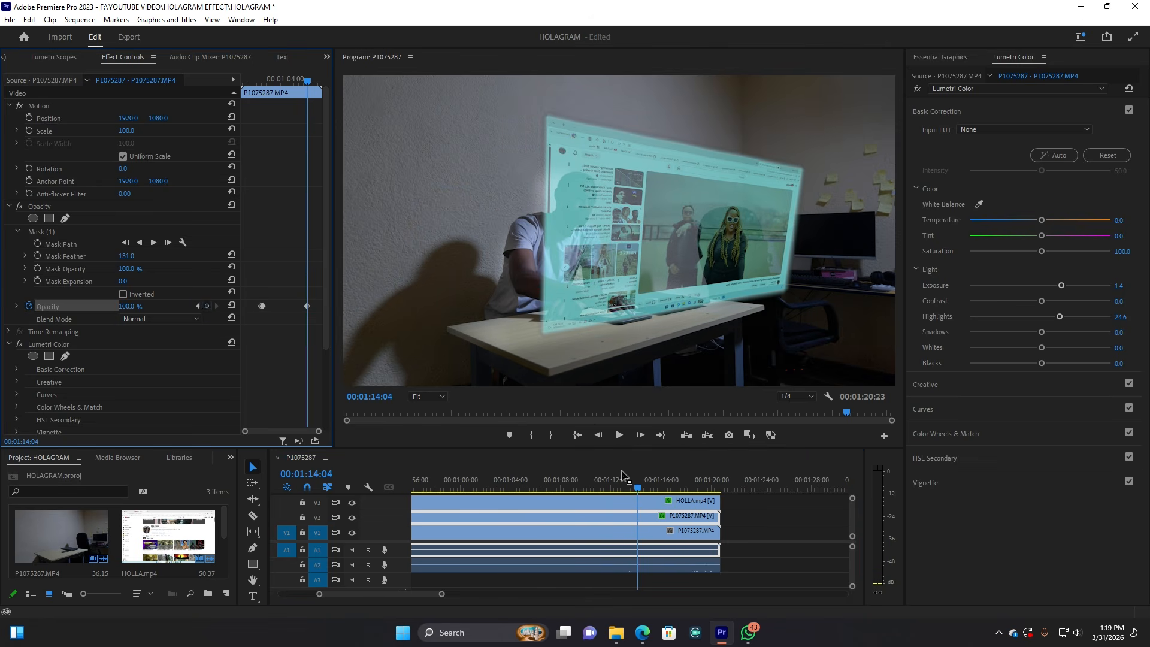
drag(640, 488, 642, 487)
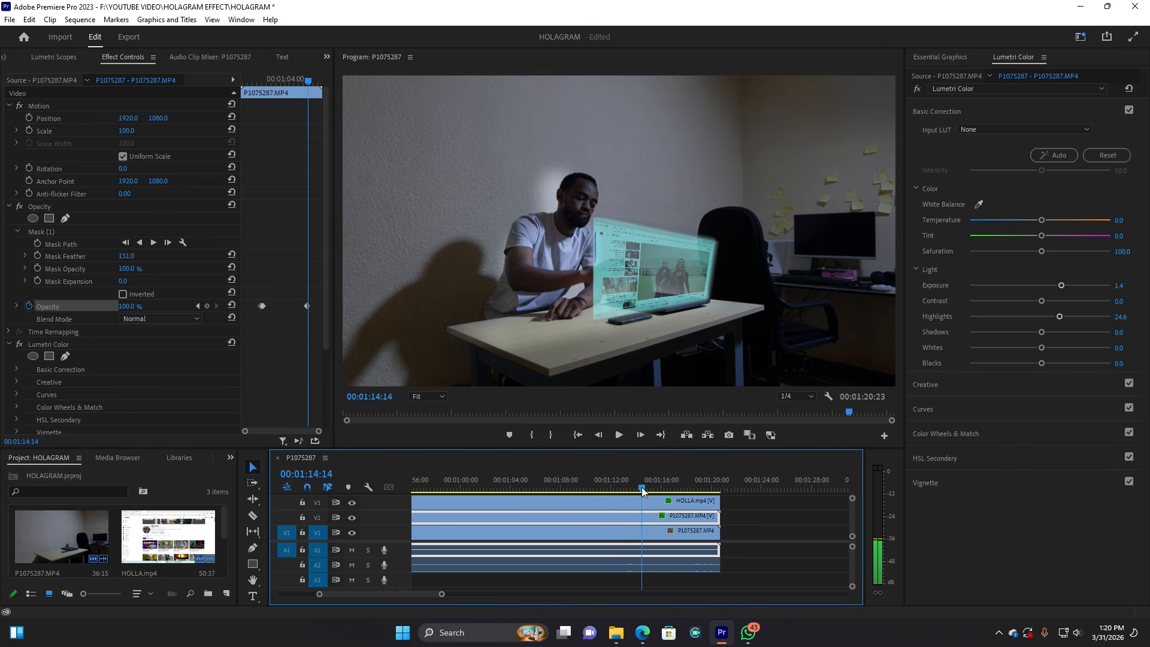
drag(143, 308, 90, 308)
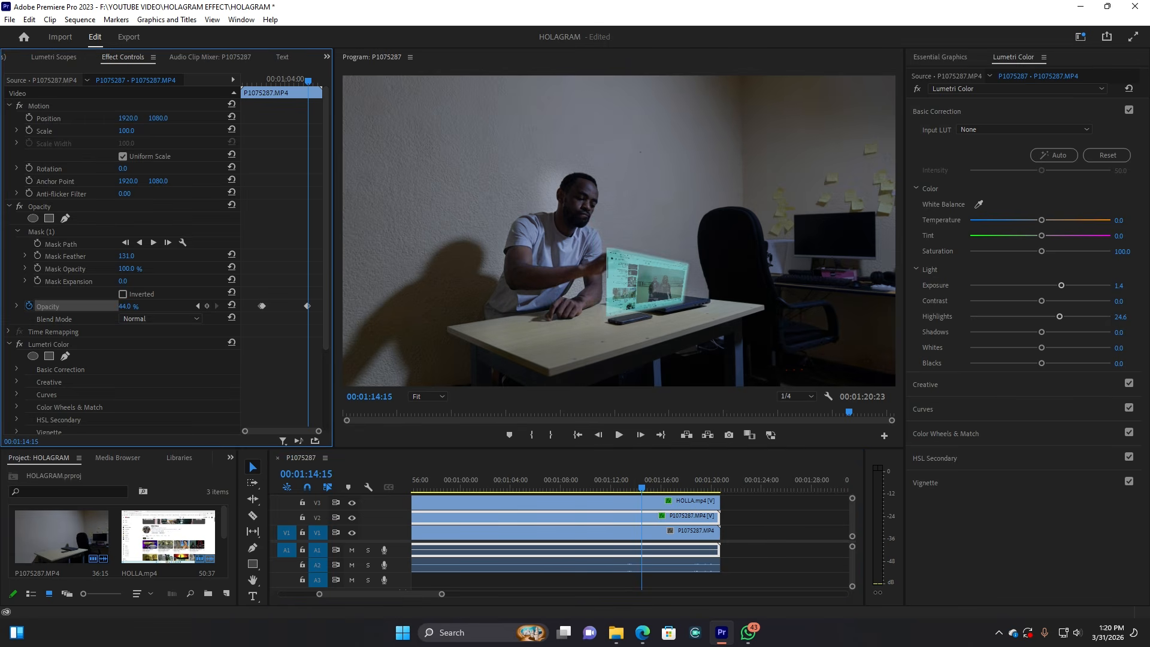
Play the sequence from 00:01:09:00 to preview the light fading out as the hologram closes.
click(574, 480)
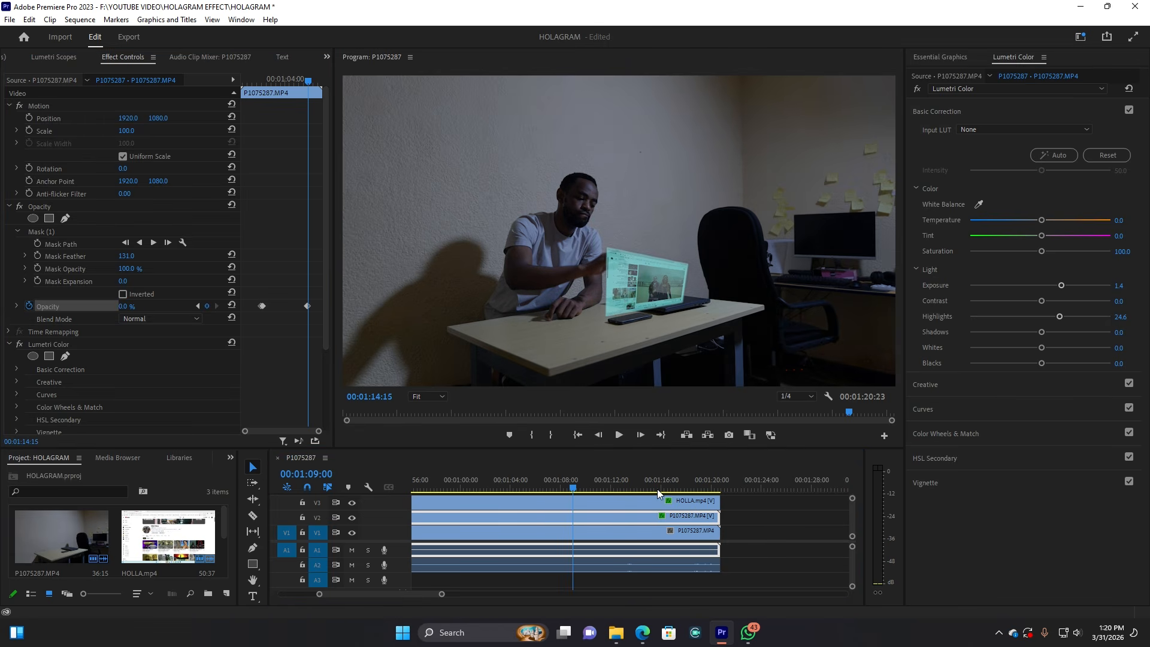
key(space)
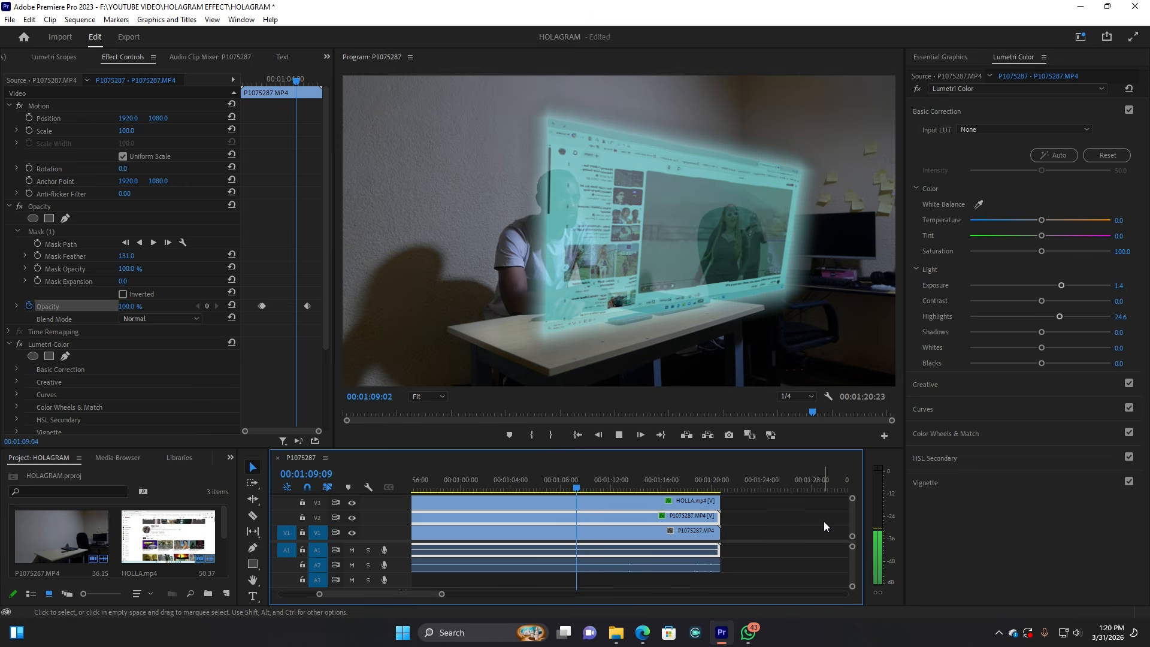